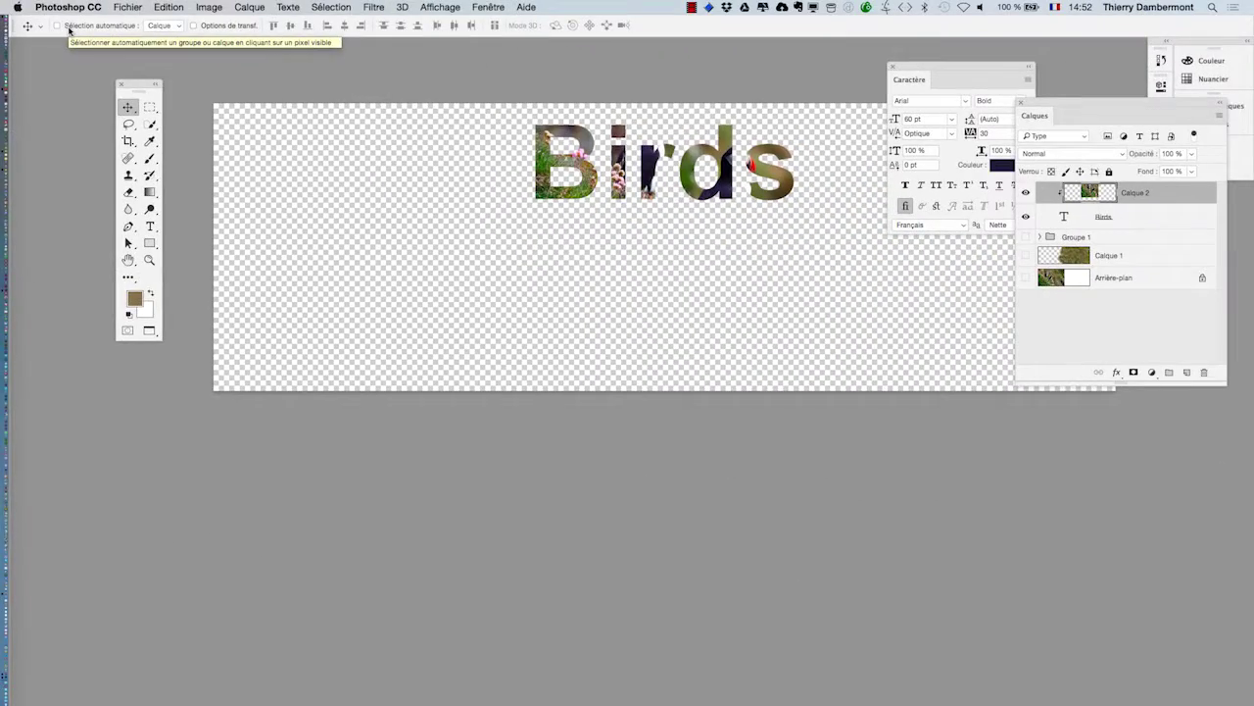
Step: Make the hidden layers Groupe 1, Calque 1 and Arrière-plan visible
left_click(61, 27)
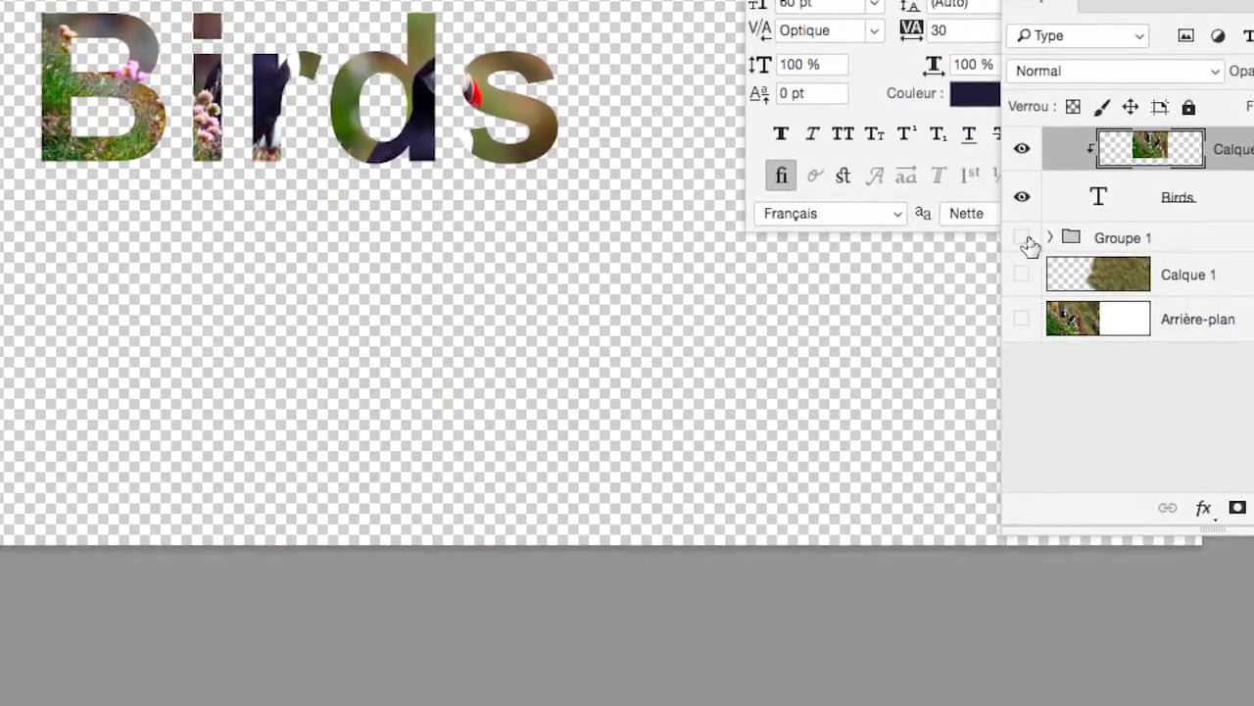
left_click(1022, 238)
left_click(1022, 275)
left_click(1022, 318)
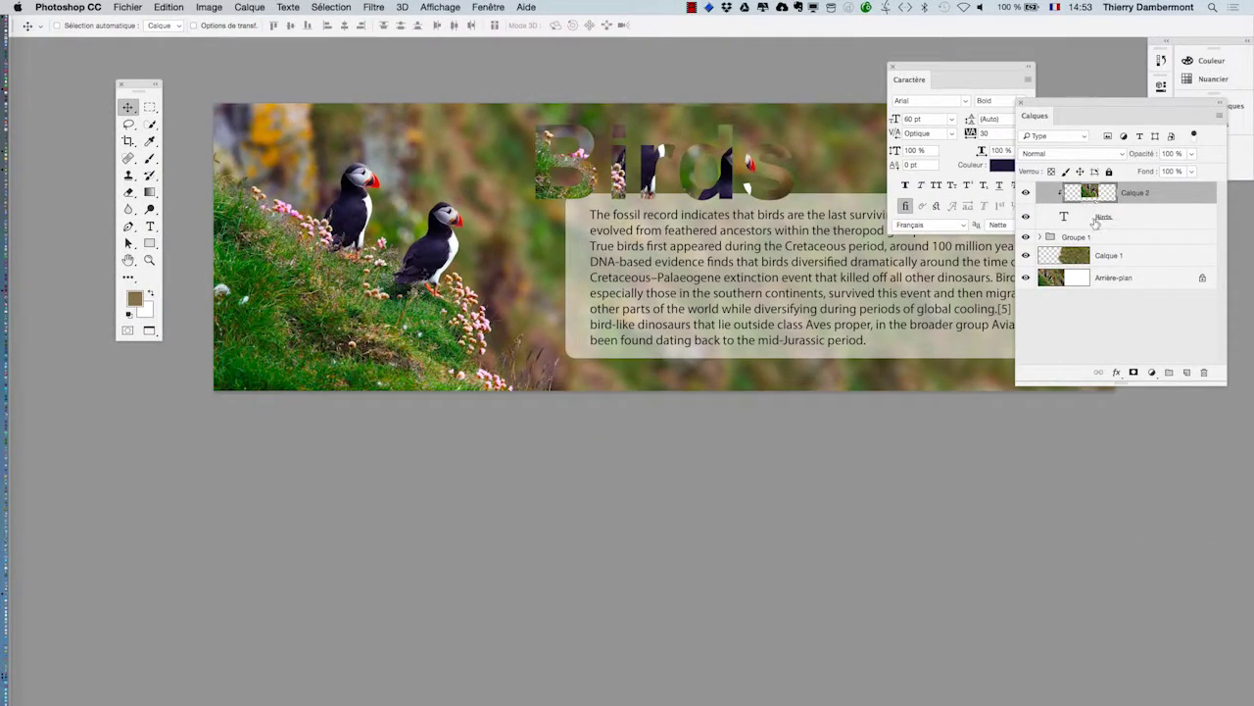
Step: Open the layer style settings of the Birds text layer and enable a Contour effect
left_click(1095, 219)
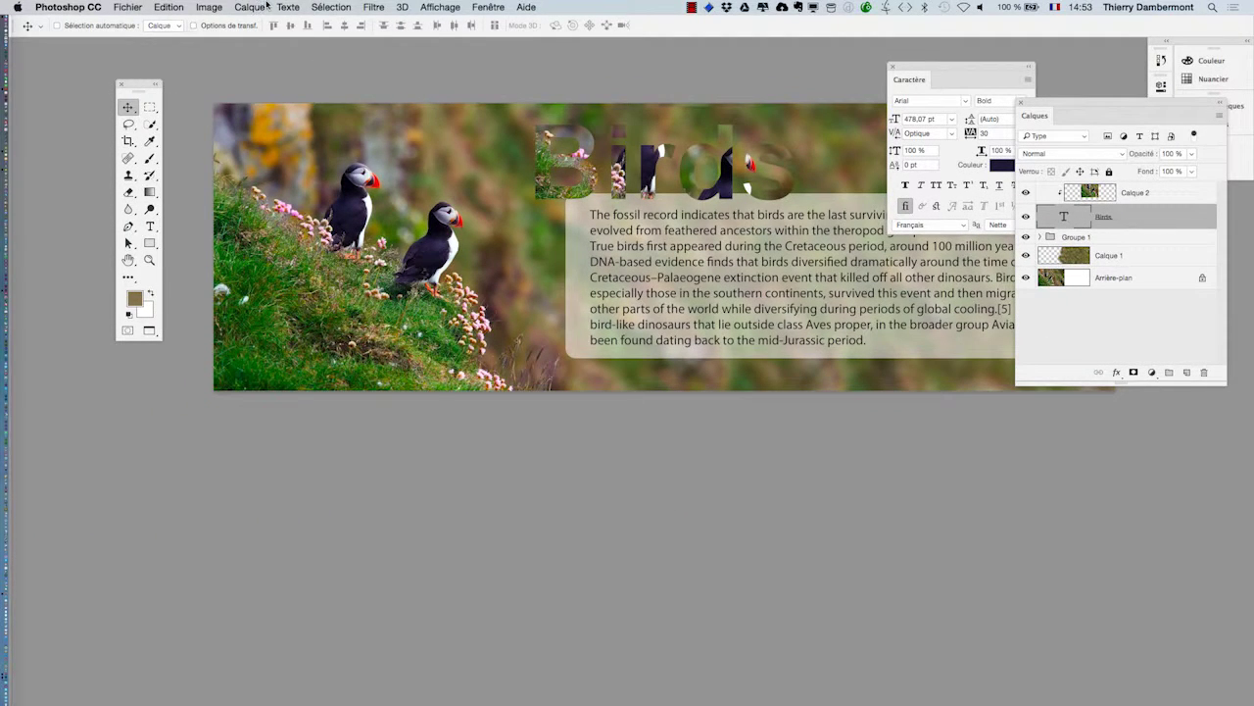
left_click(264, 7)
mouse_move(327, 115)
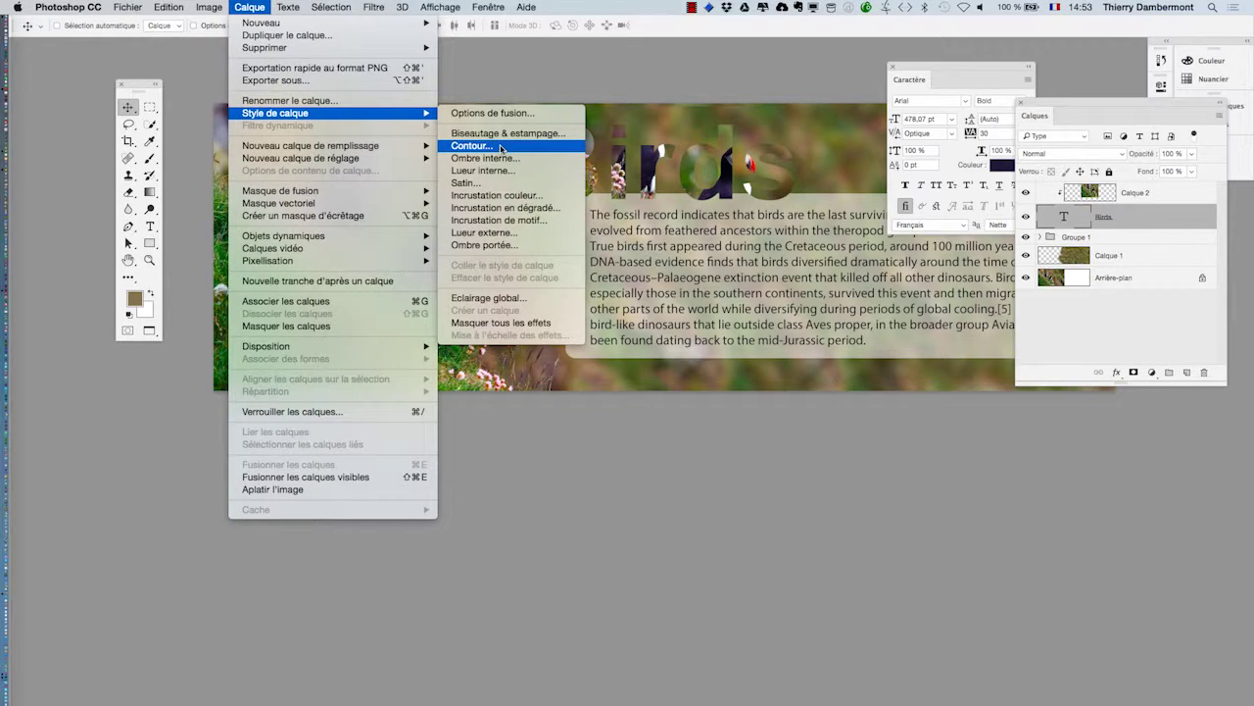
mouse_move(182, 4)
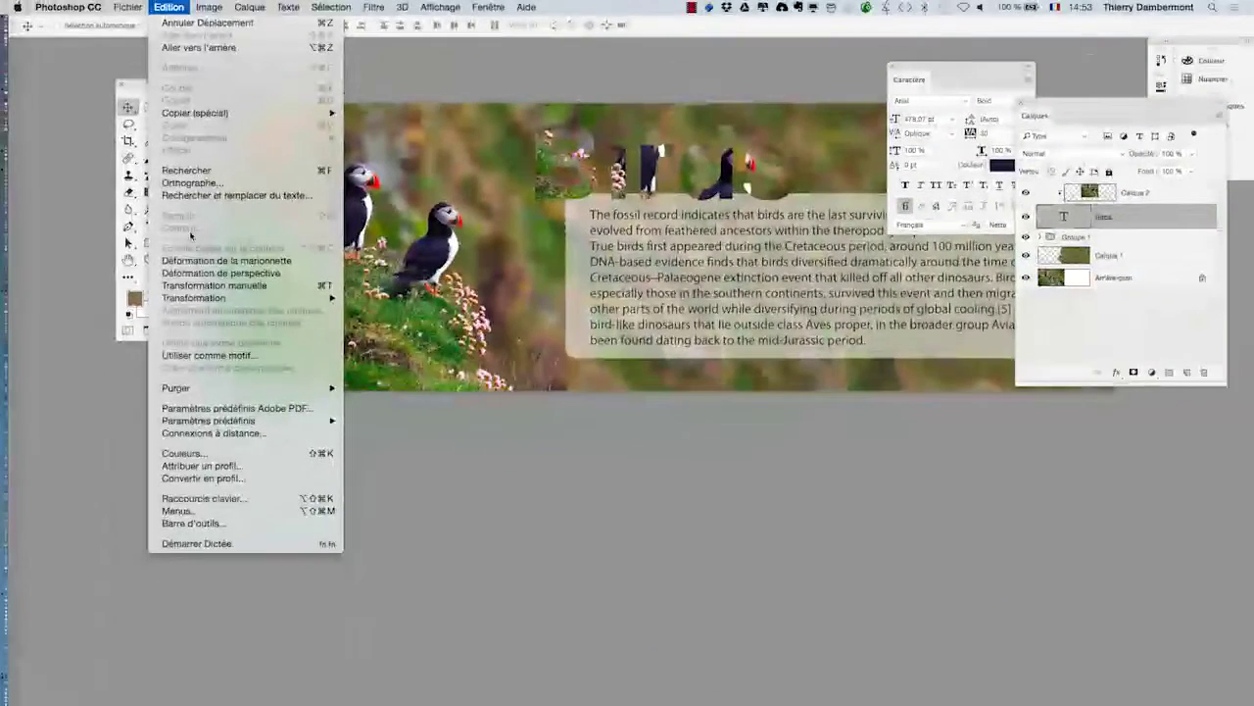
left_click(1173, 224)
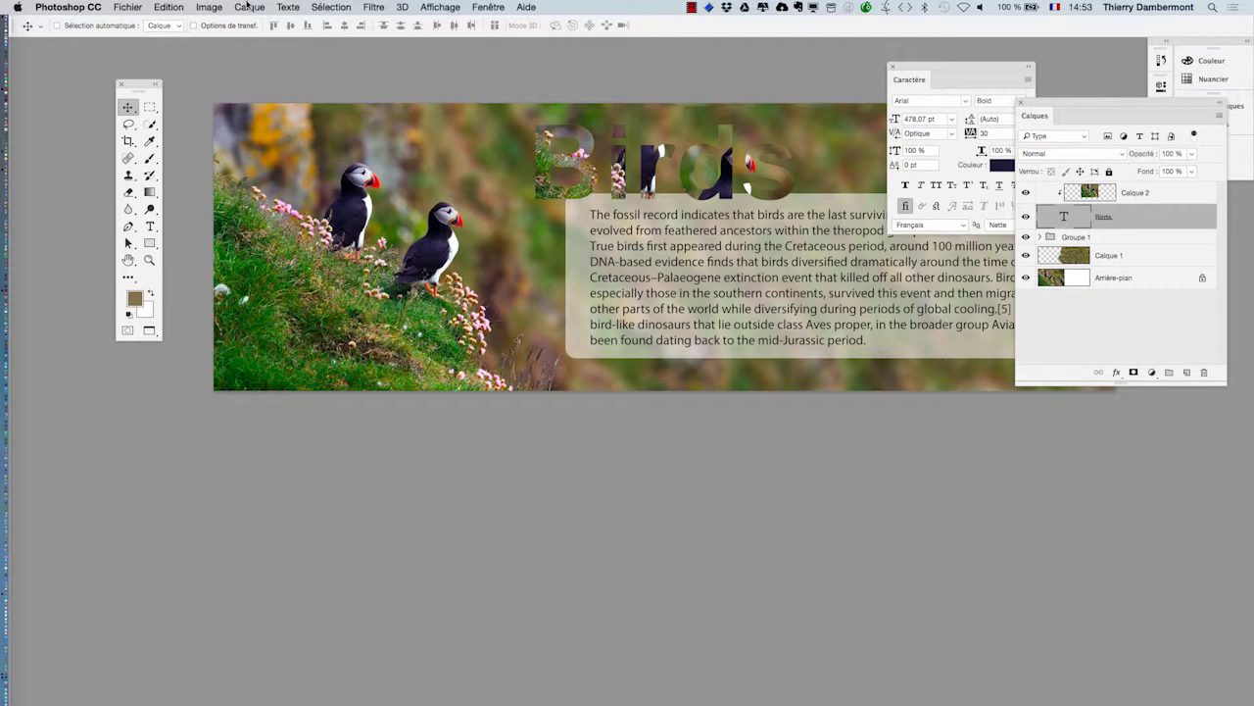
double_click(1136, 219)
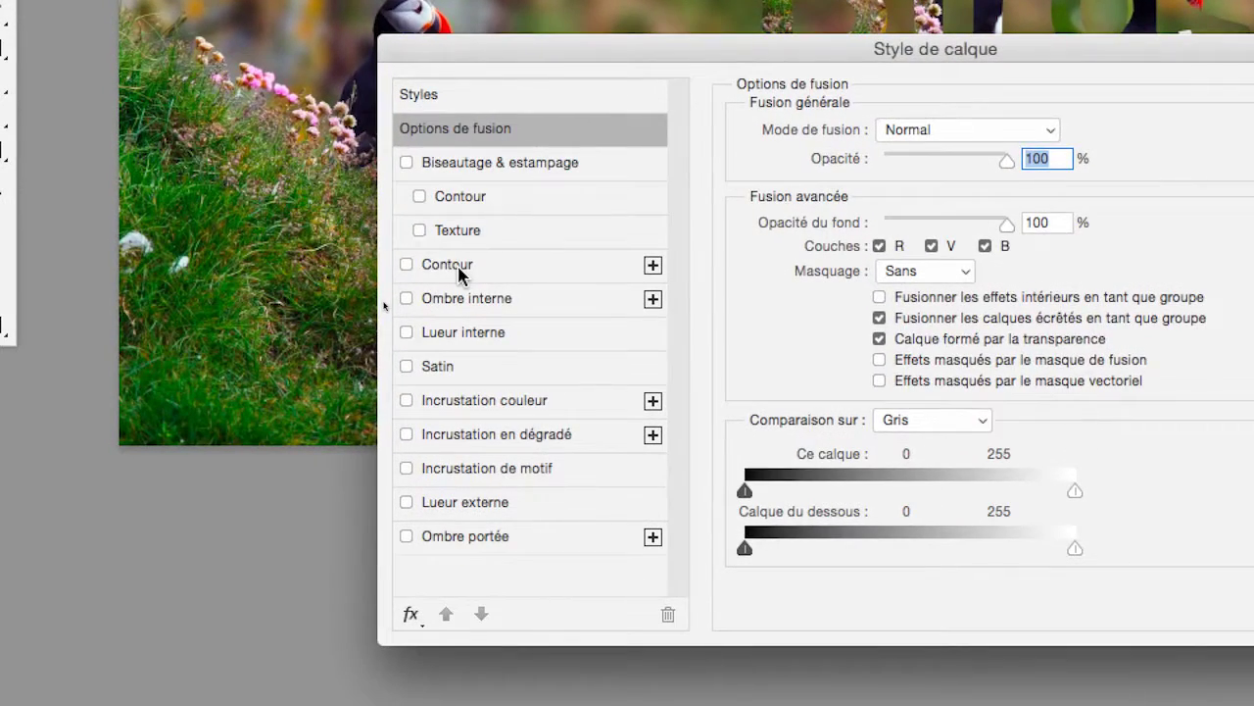
left_click(461, 272)
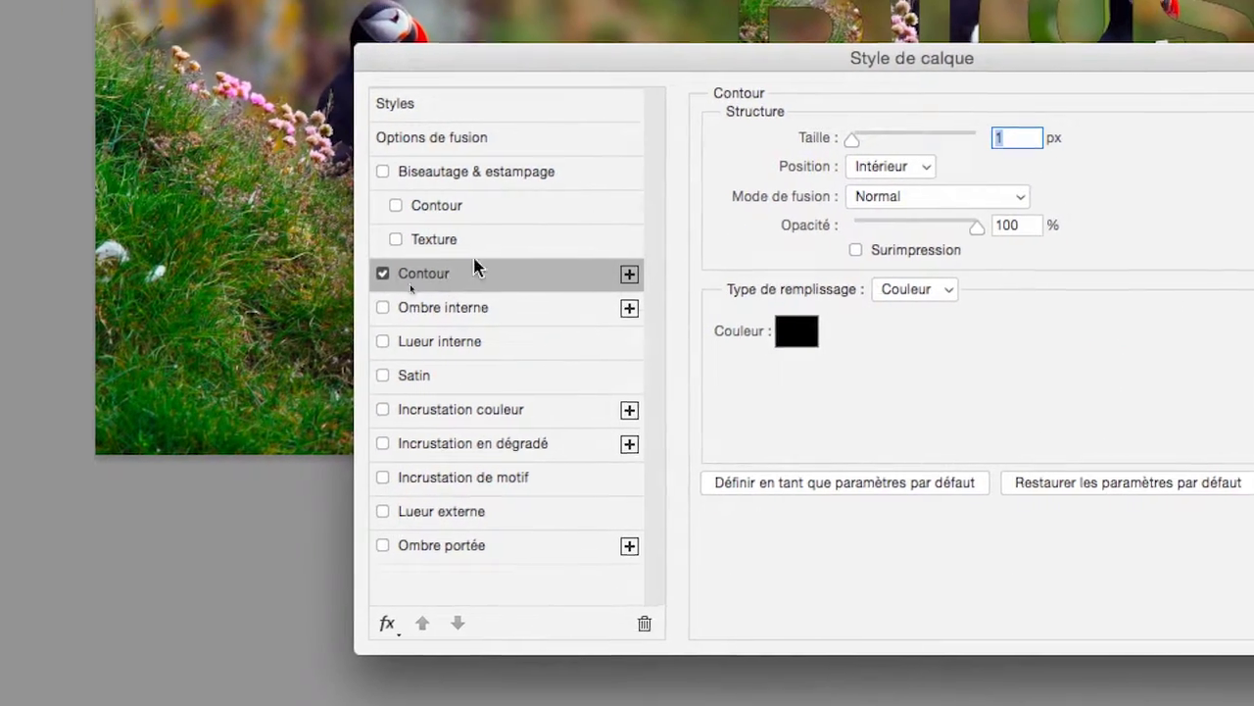
Step: Move the stroke outside the letters with position Extérieur and enlarge it to 21 px
left_click_drag(851, 139, 856, 139)
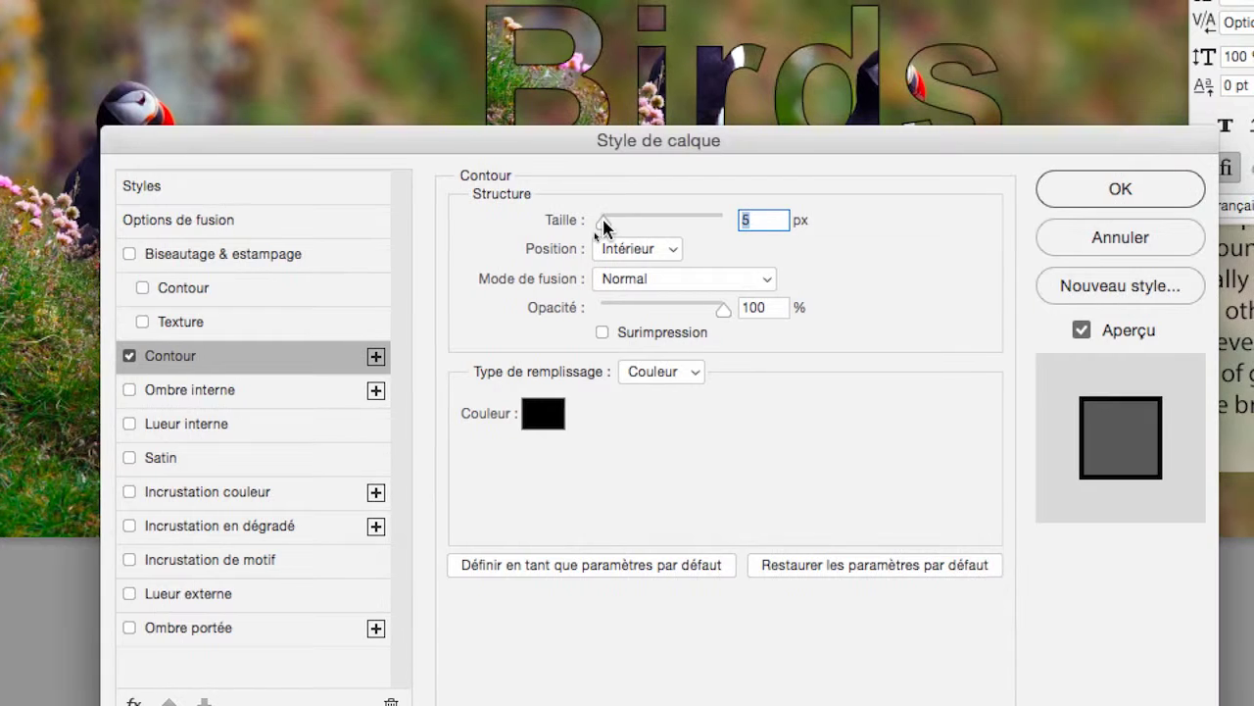
left_click_drag(603, 226, 605, 226)
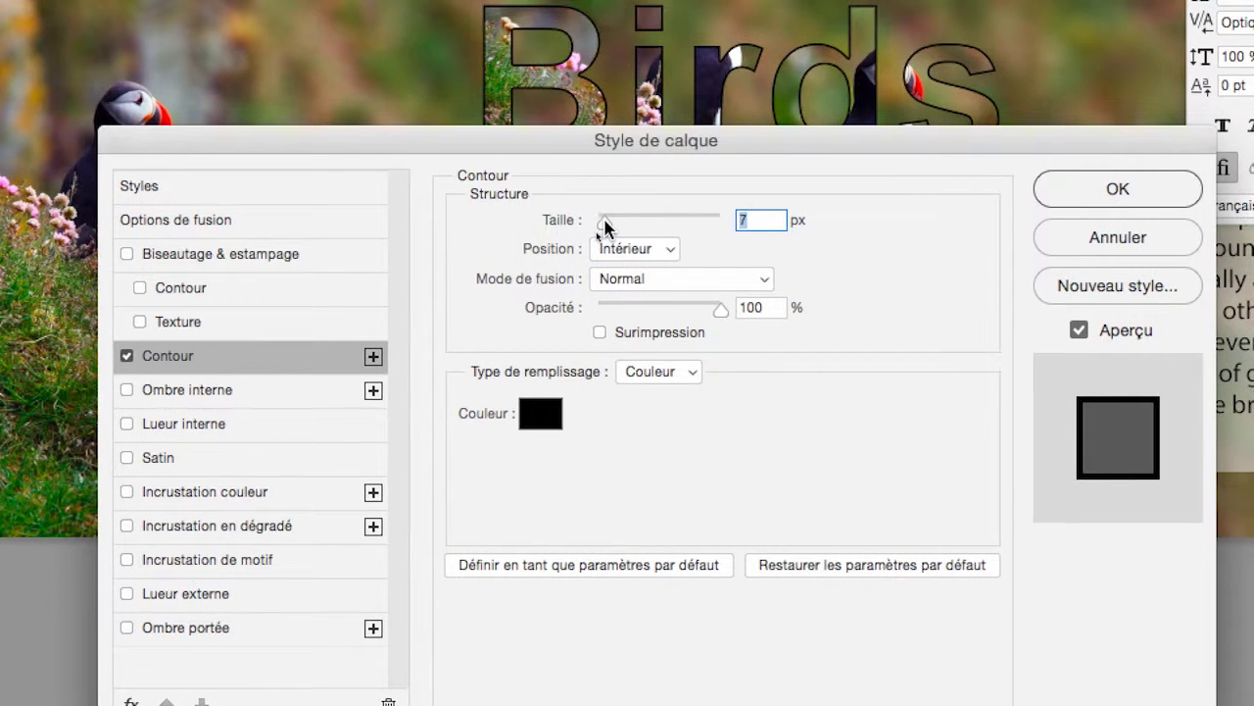
left_click(607, 248)
left_click(614, 226)
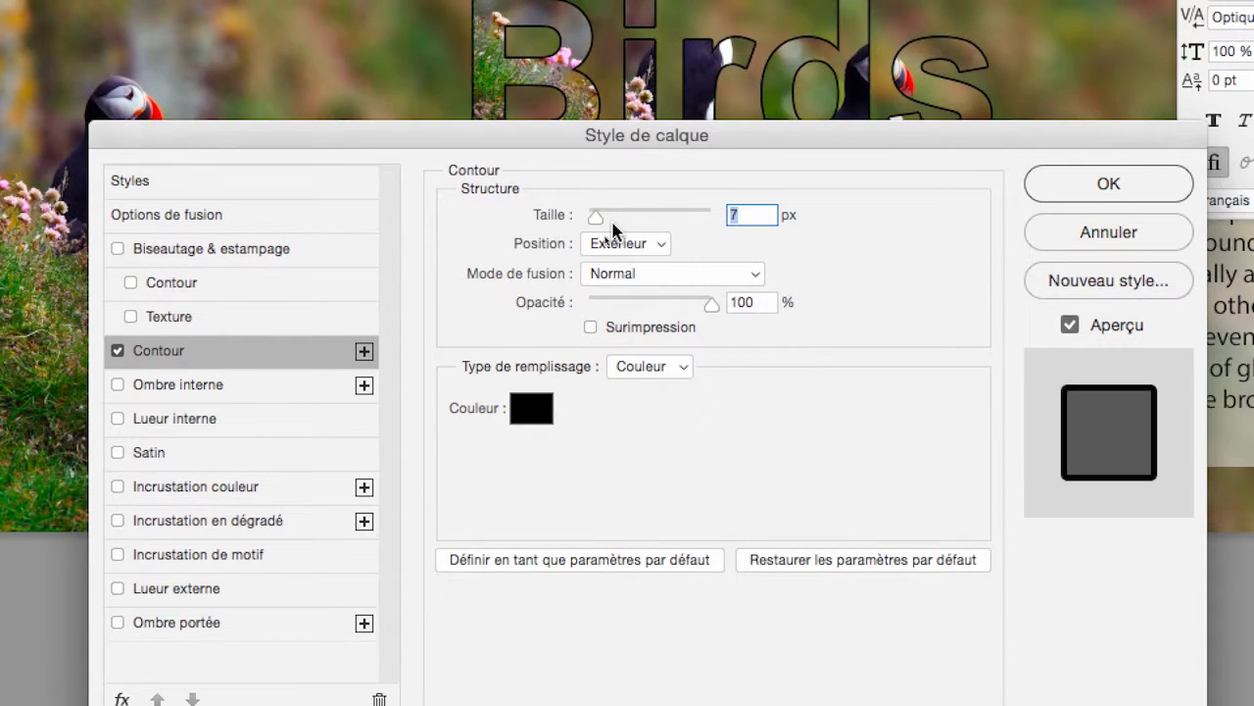
left_click_drag(598, 218, 610, 224)
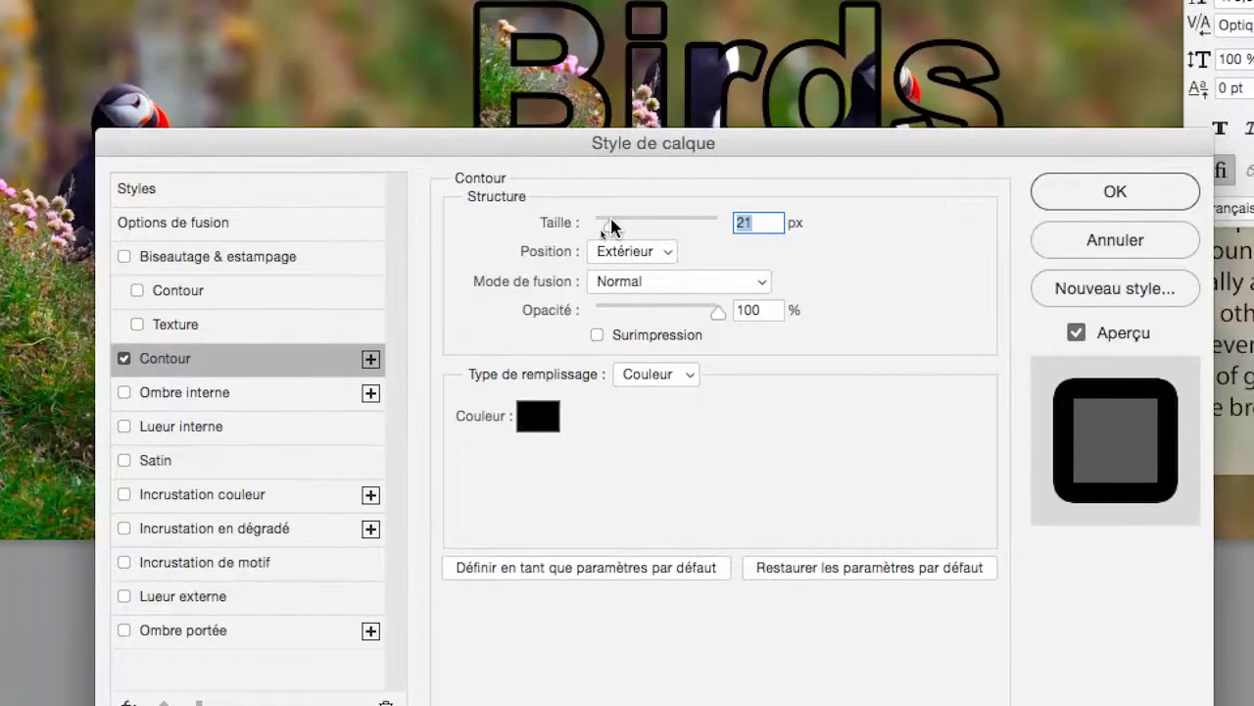
Step: Try the stroke inside the letters with position Intérieur and a size of 27 px
left_click(612, 251)
left_click(616, 243)
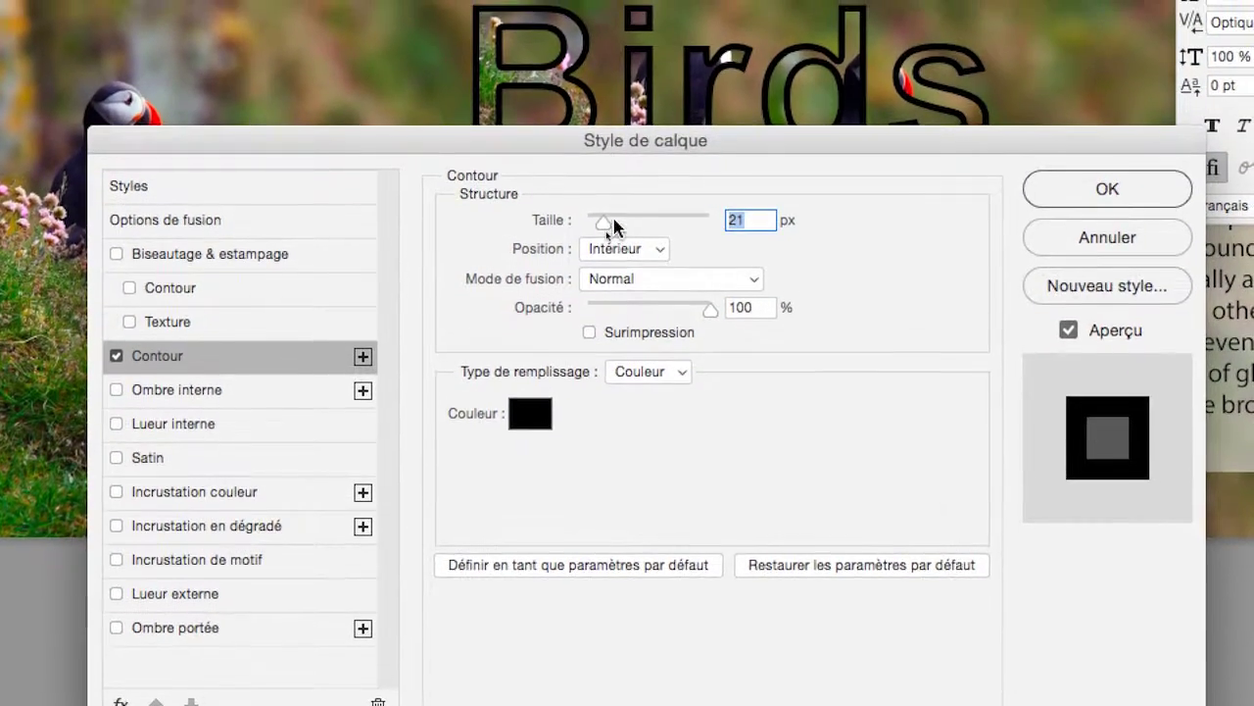
left_click_drag(610, 226, 605, 227)
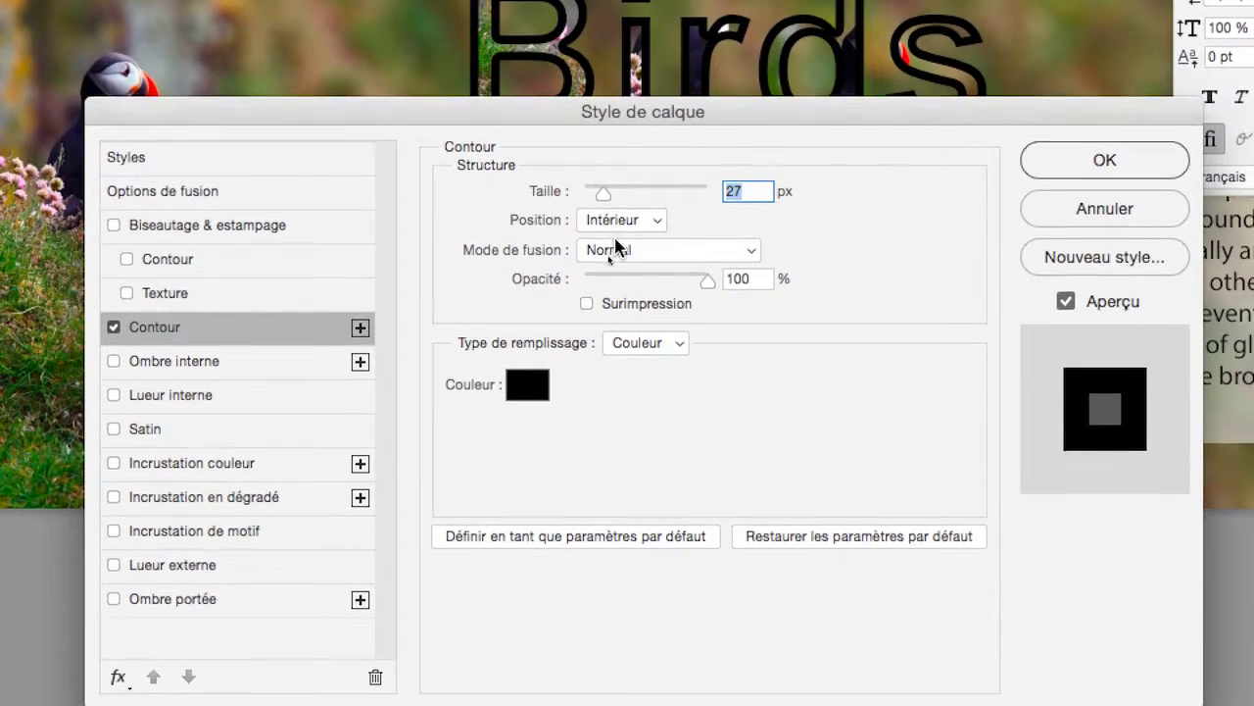
Step: Set the stroke's position to Extérieur and its size to 18 px, and move the layer style dialog away from the title
left_click(621, 219)
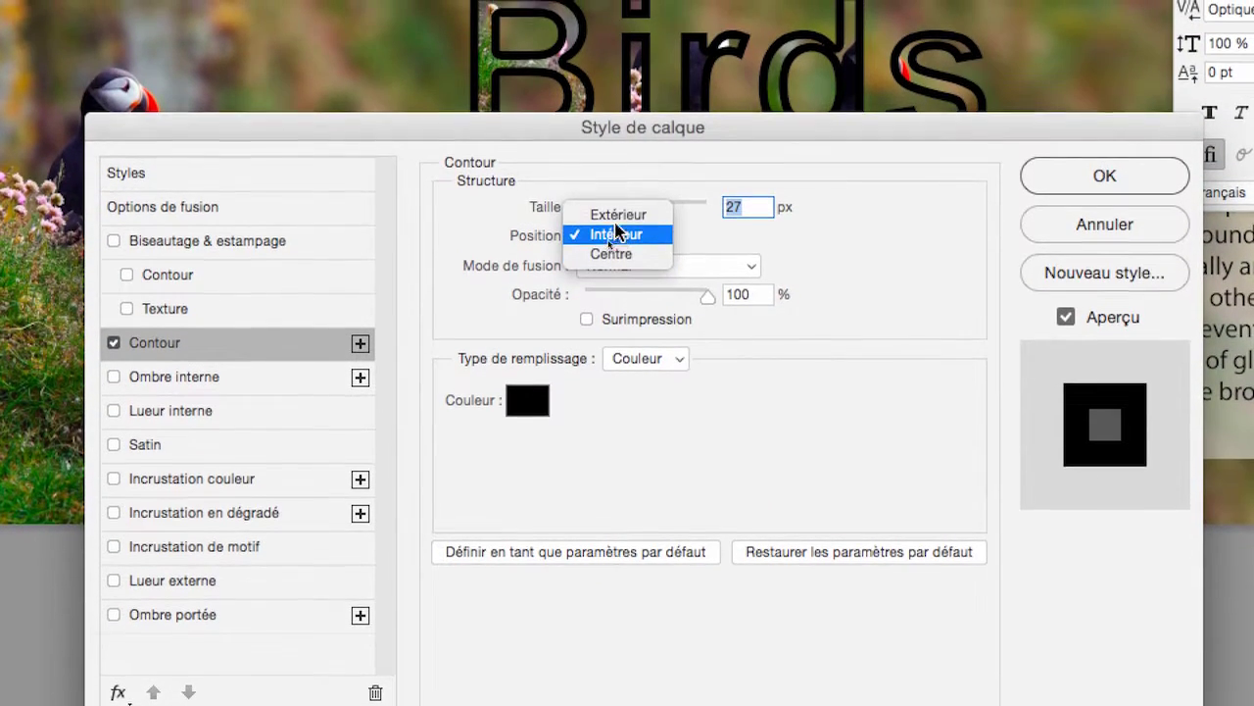
left_click(617, 218)
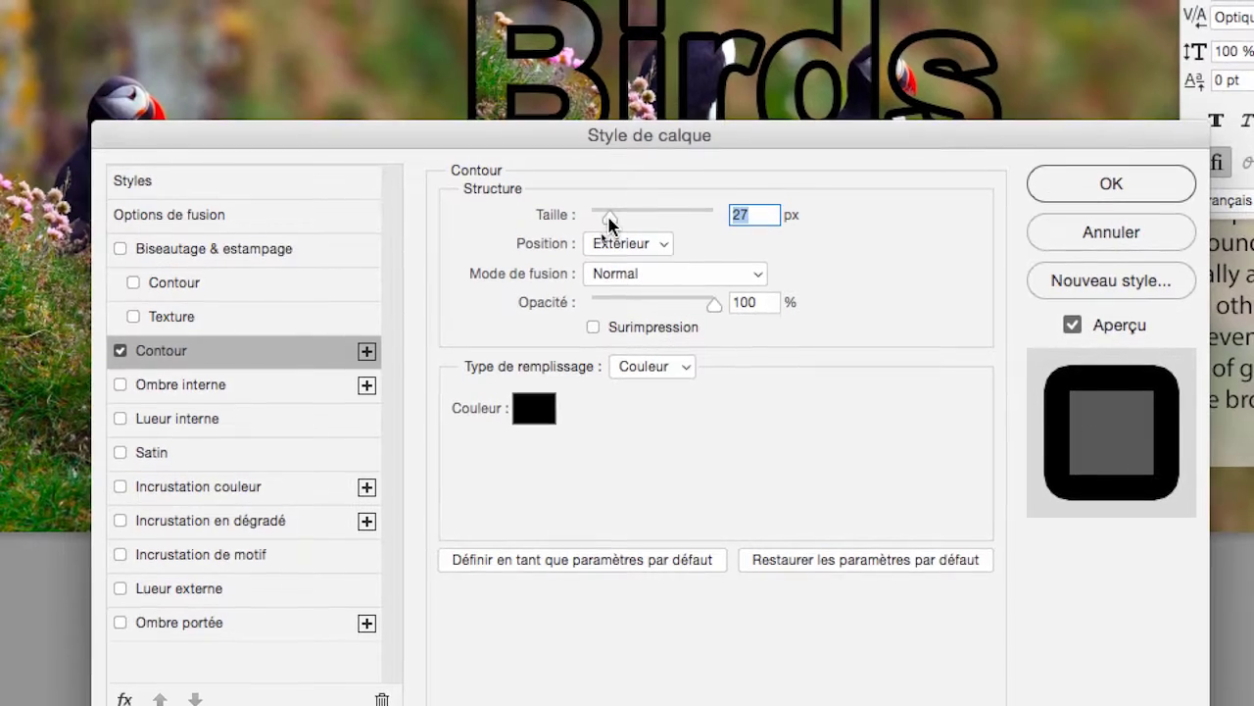
left_click_drag(603, 211, 603, 223)
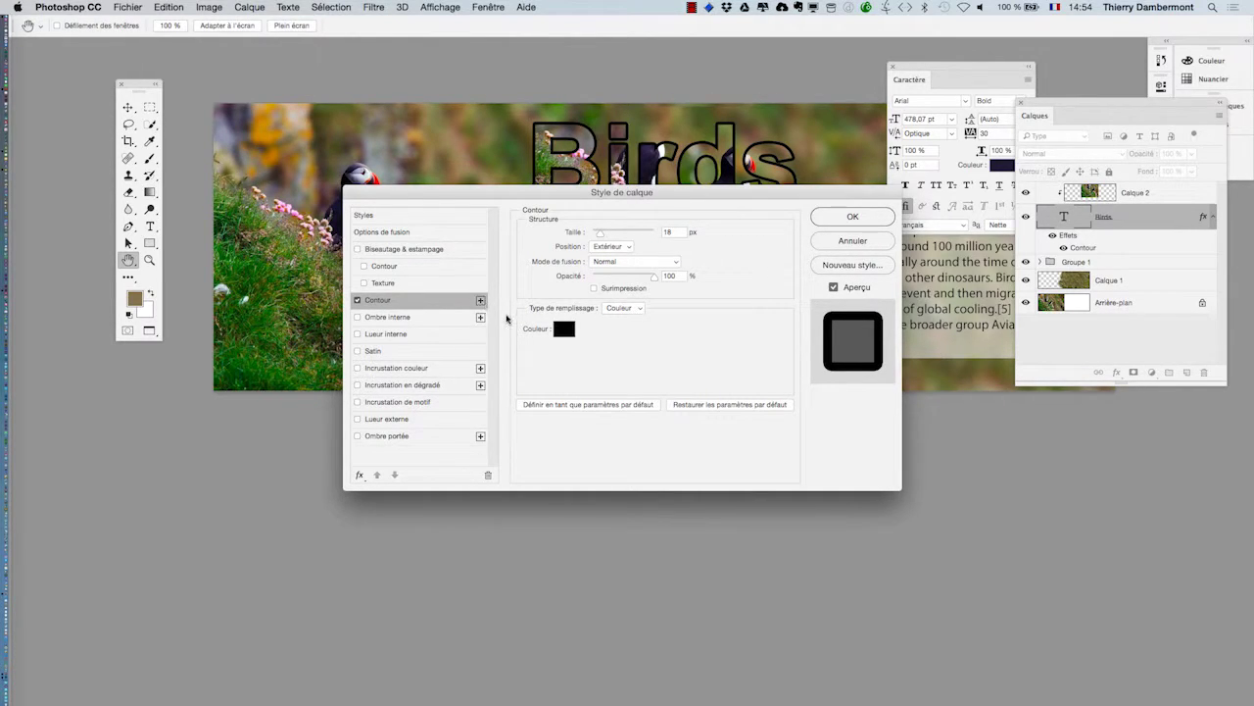
left_click_drag(594, 197, 547, 231)
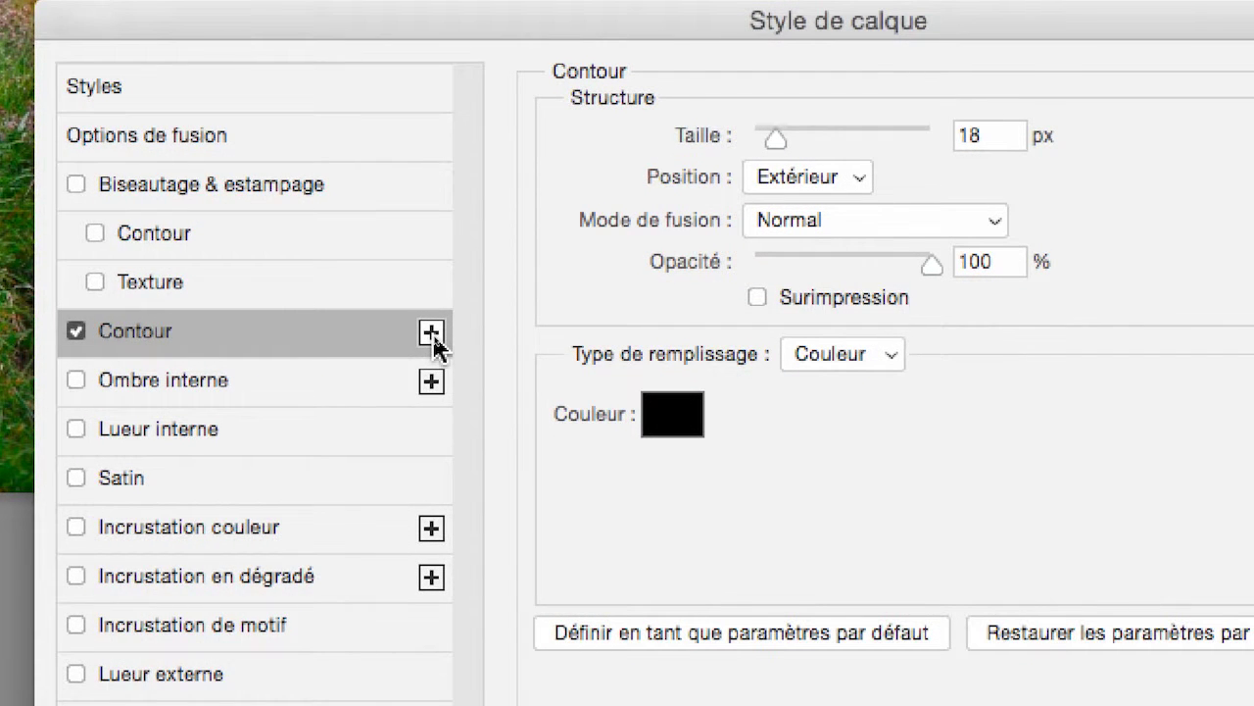
Step: Add a second Contour effect to the text and select the lower of the two entries for editing
left_click(431, 333)
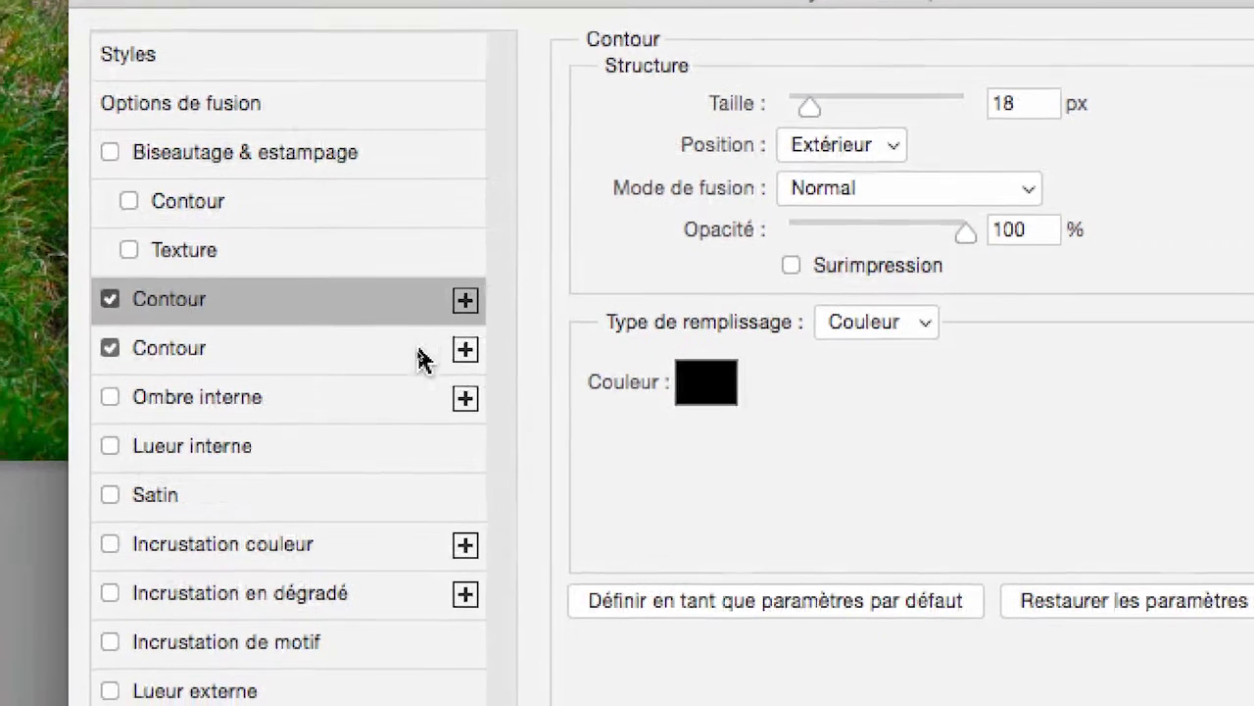
left_click(382, 392)
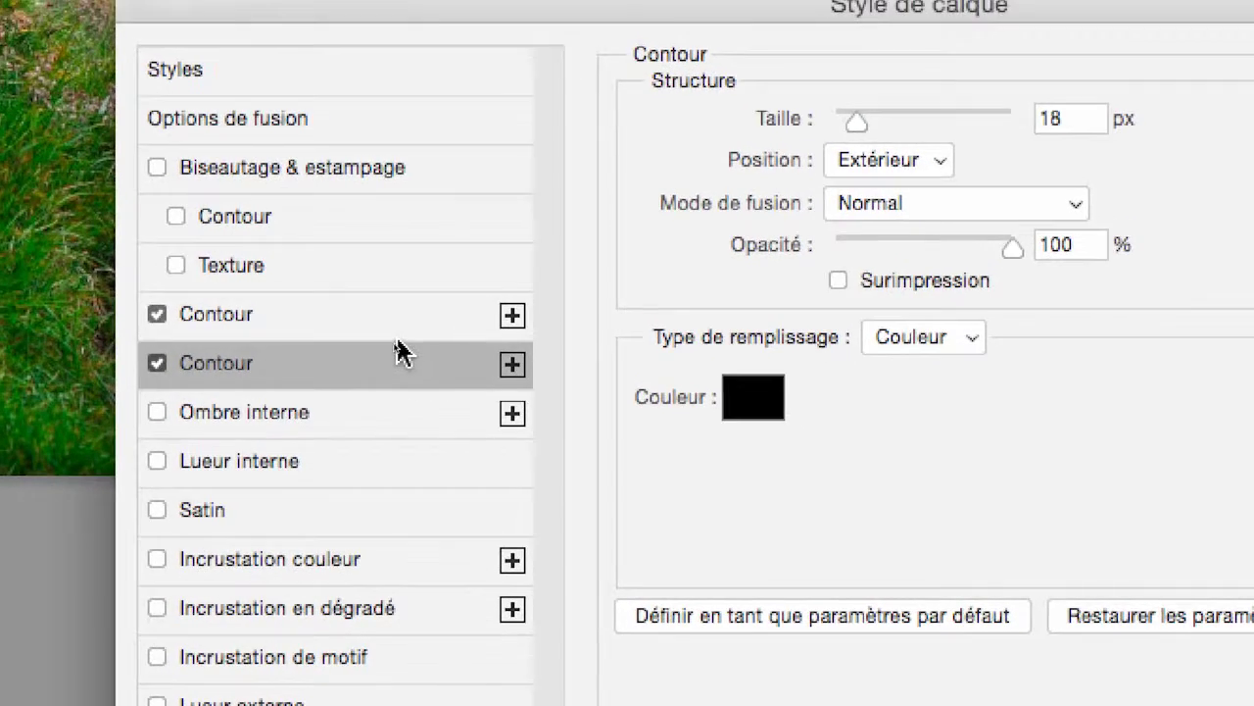
left_click(404, 331)
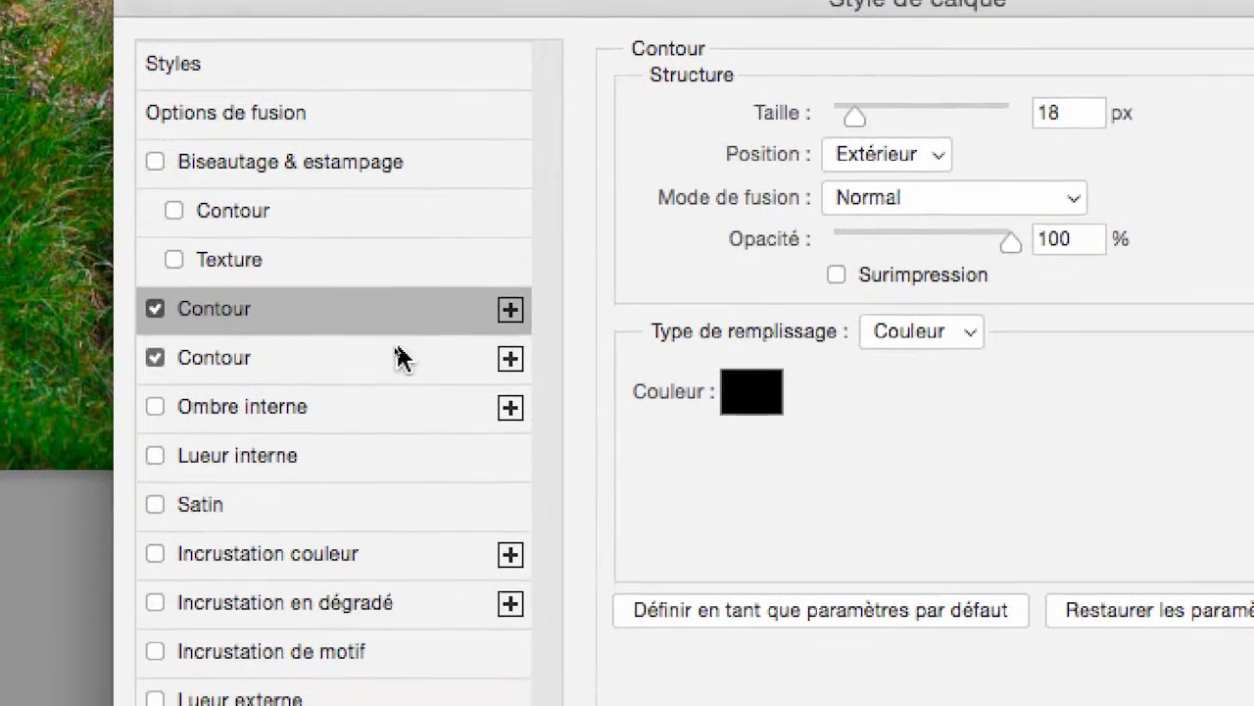
left_click(402, 358)
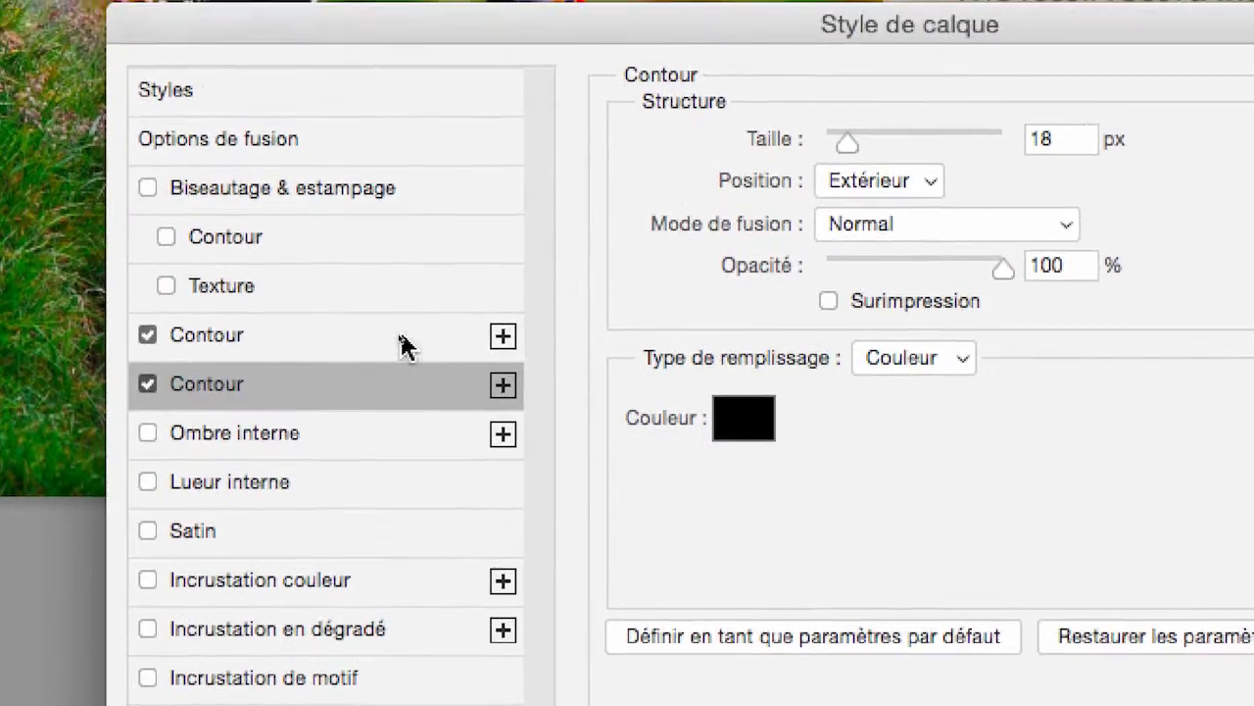
left_click(410, 314)
left_click(412, 357)
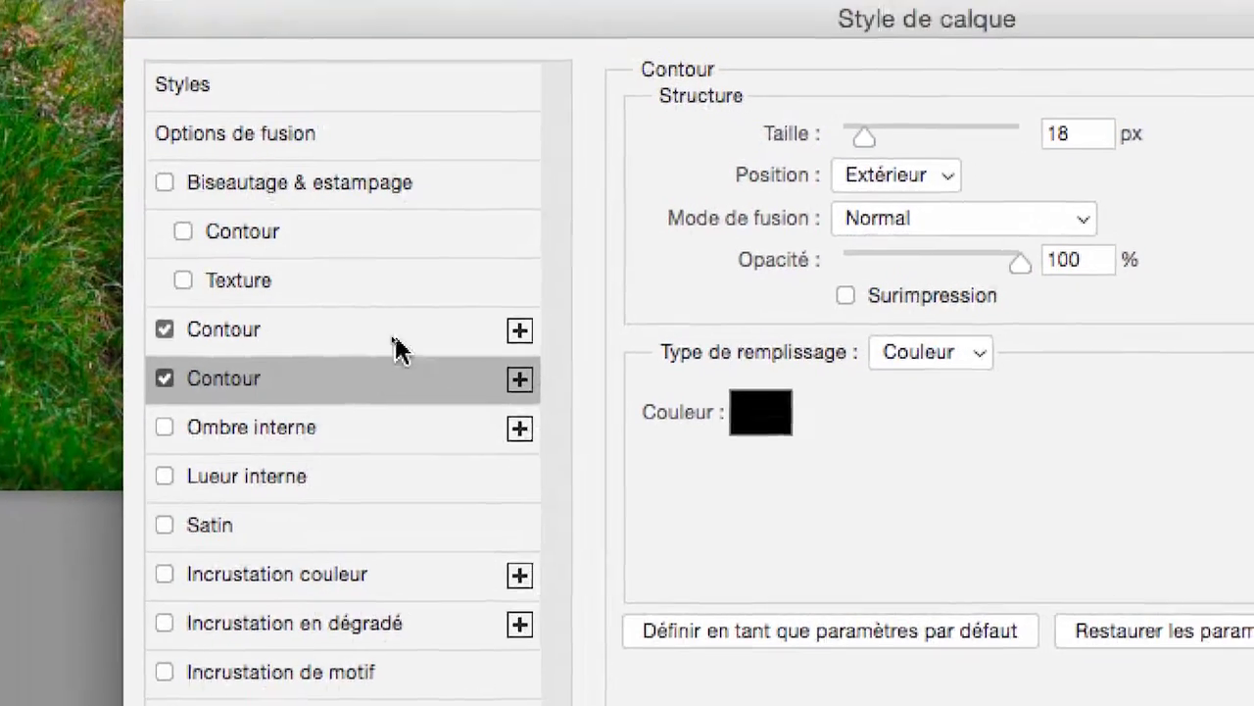
left_click(387, 324)
left_click(398, 378)
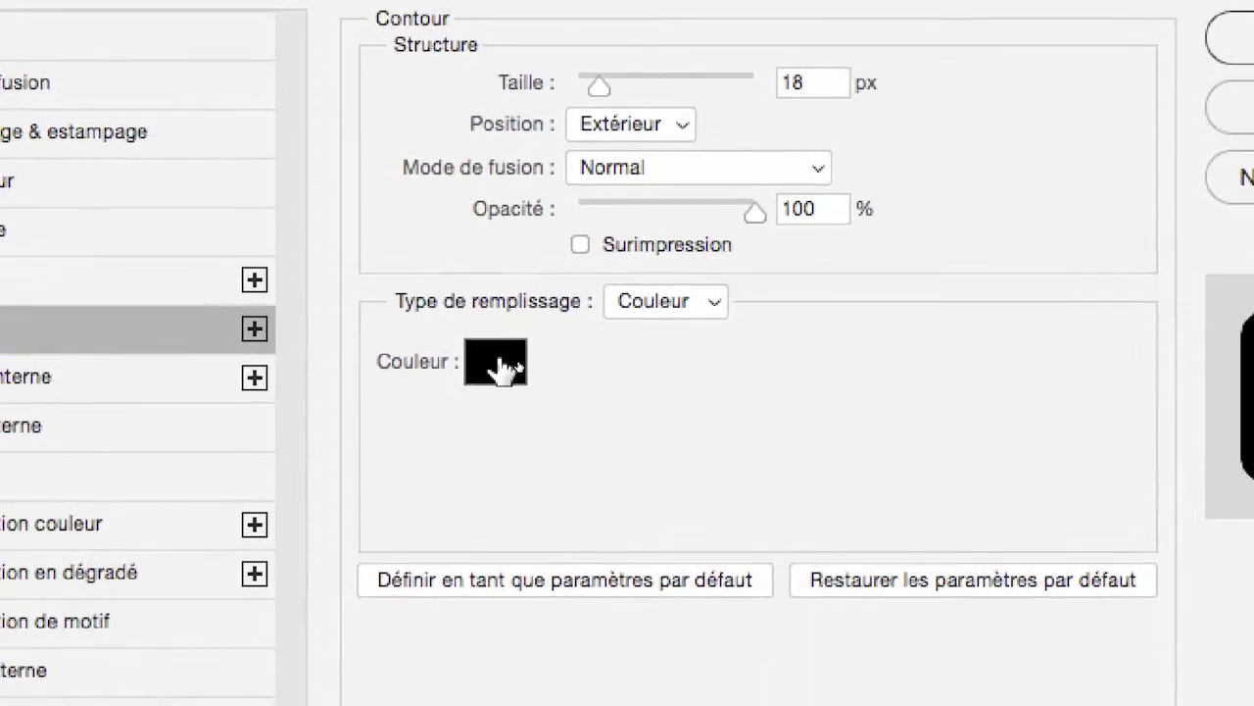
Step: Give the lower stroke an ochre colour sampled from the photo's background and set its size to 35 px
left_click(498, 365)
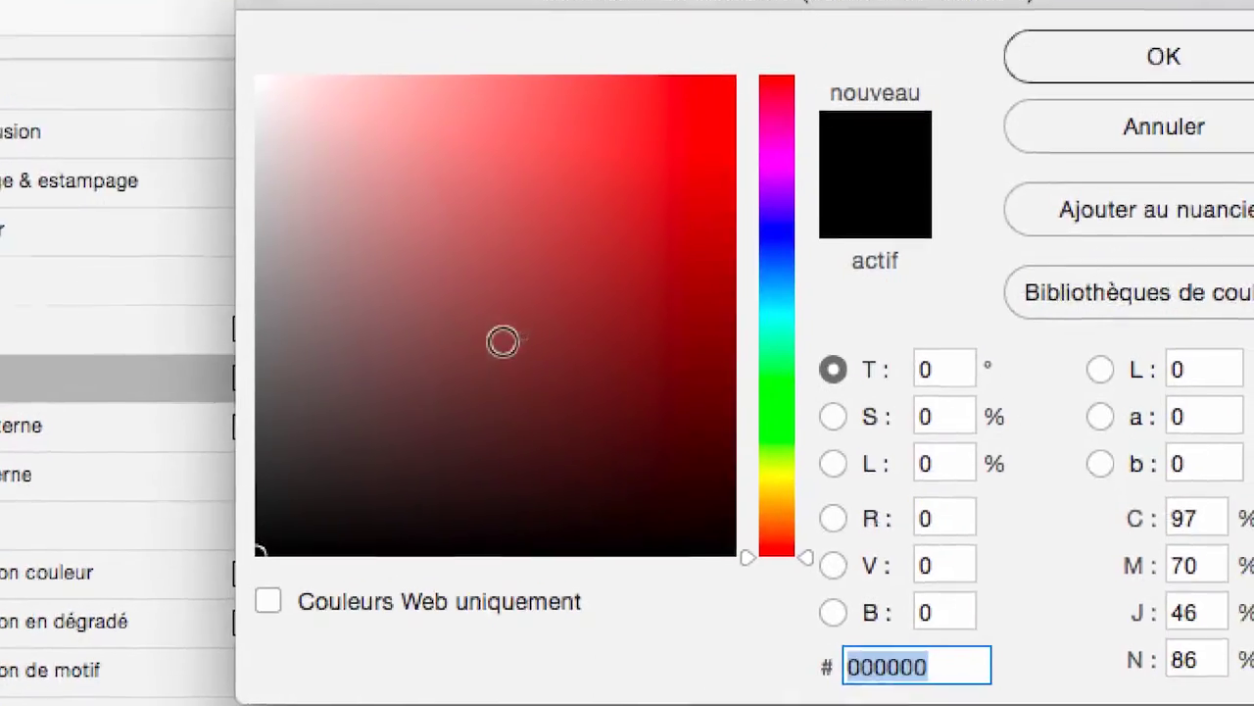
left_click_drag(527, 253, 530, 243)
left_click(408, 219)
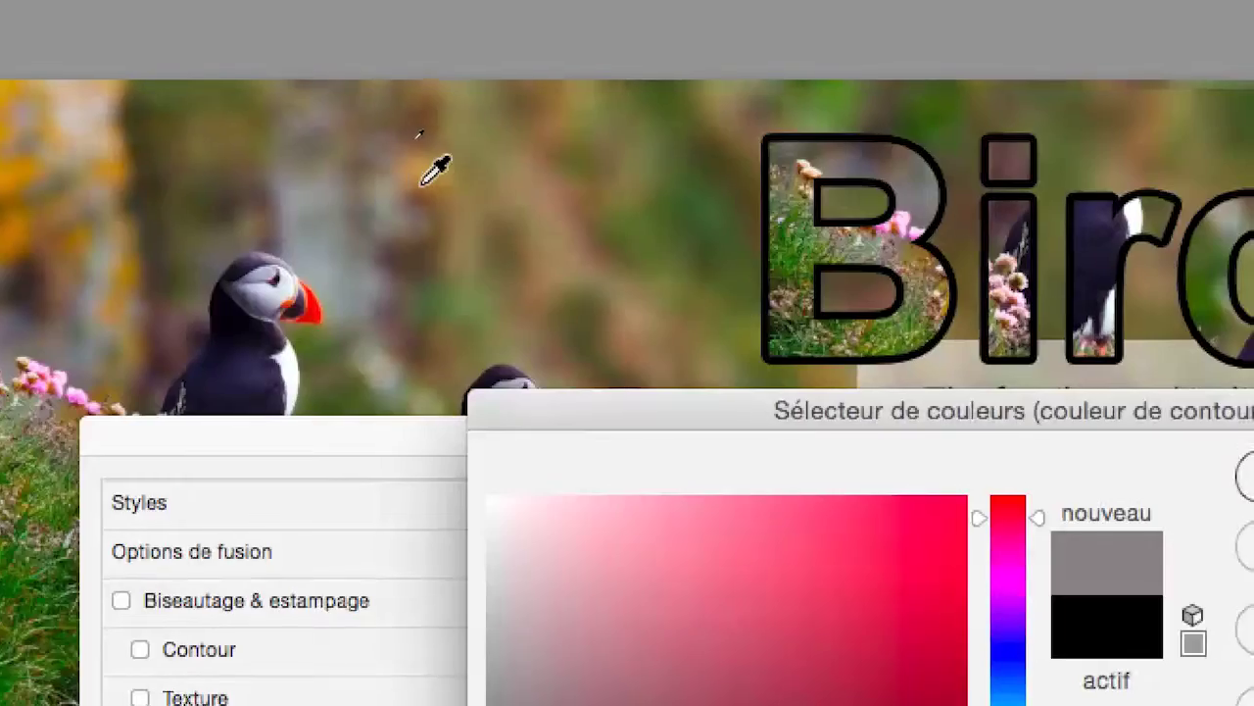
left_click(422, 186)
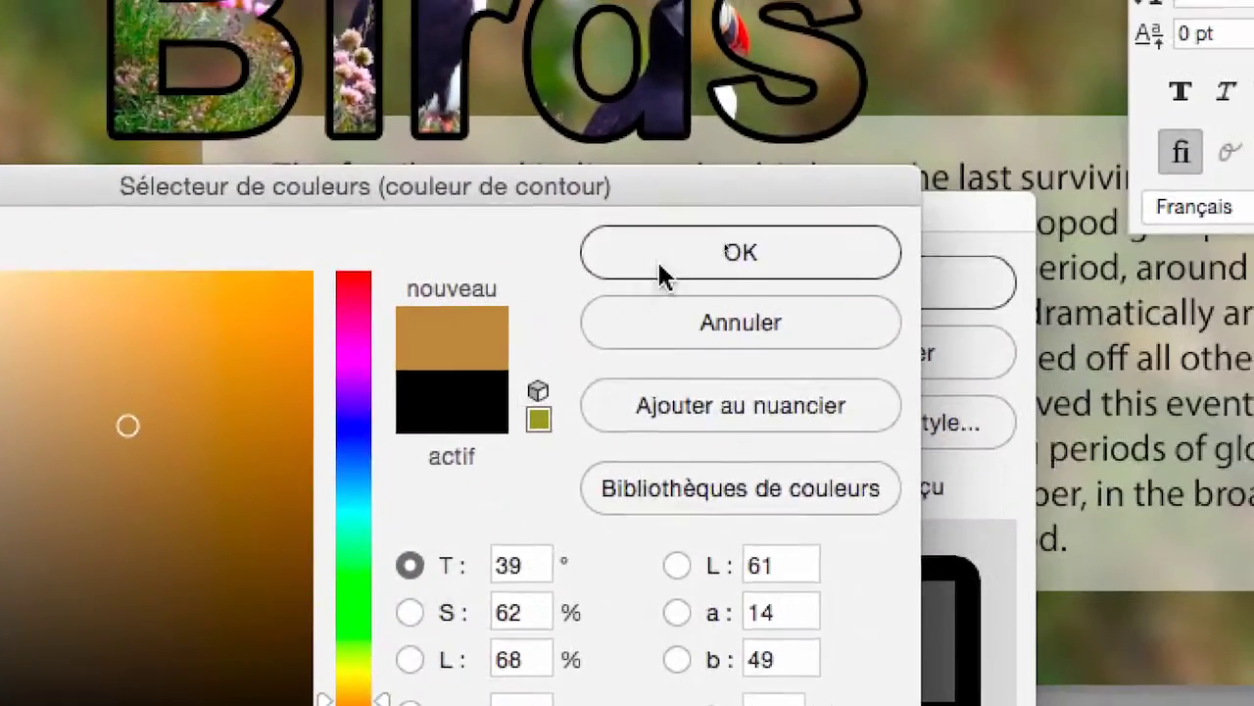
left_click(660, 265)
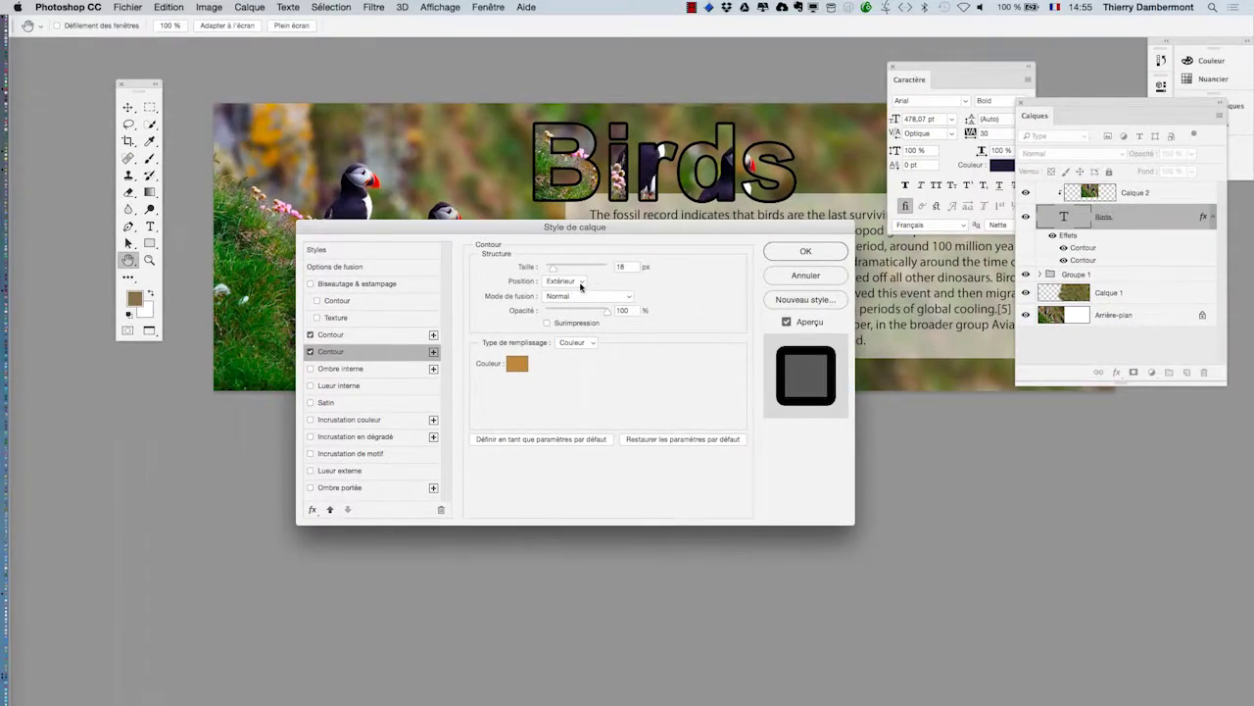
left_click_drag(549, 271, 557, 271)
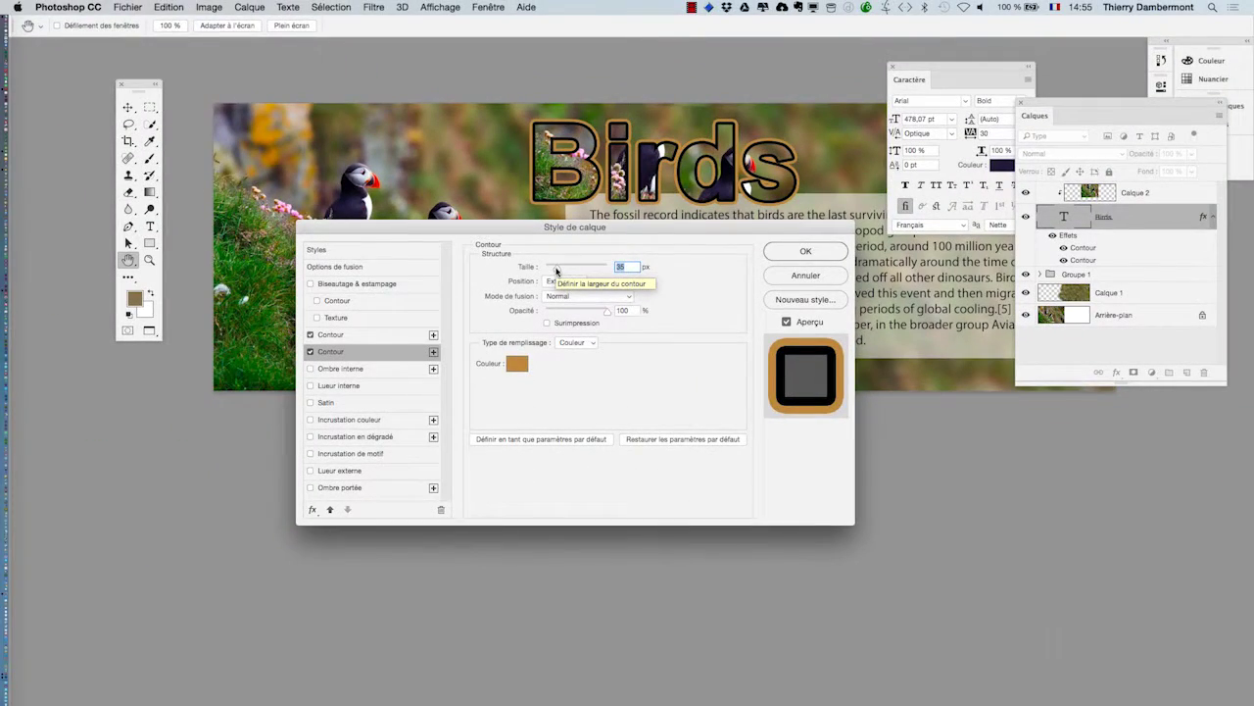
key("alt")
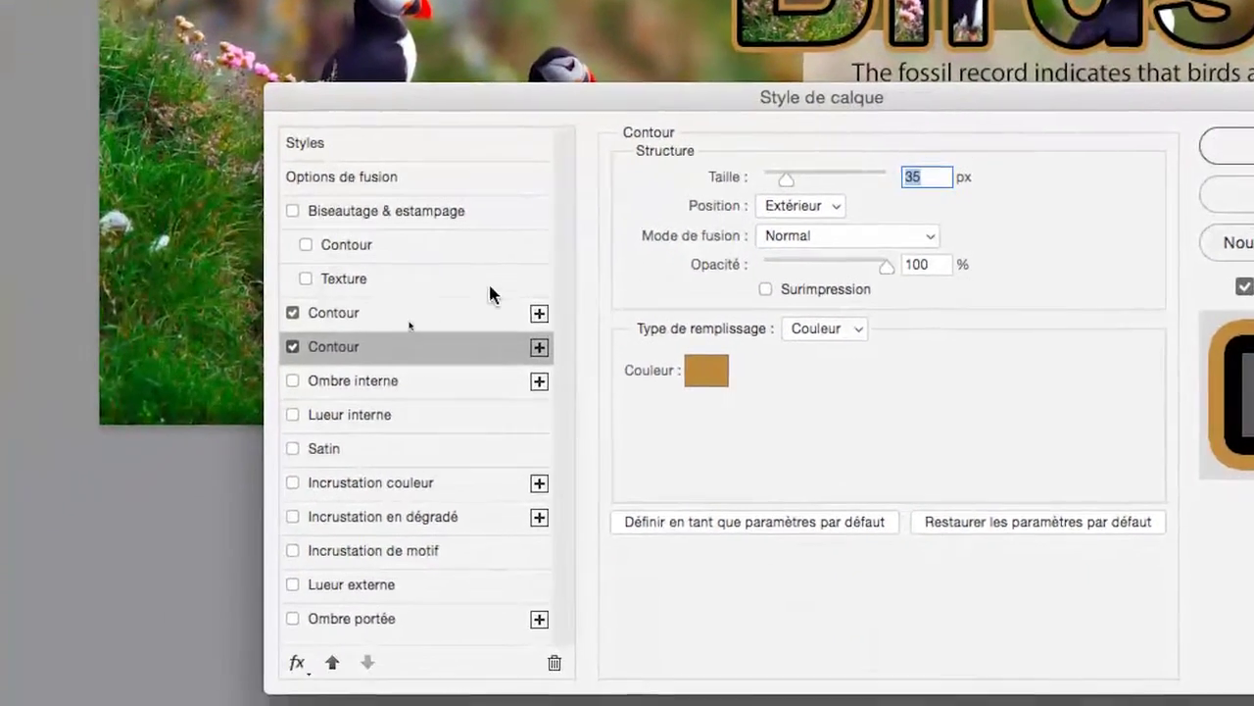
Step: Give the upper 18 px stroke a dark green colour (34510f) sampled from the grass in the photo
left_click(137, 456)
left_click(488, 294)
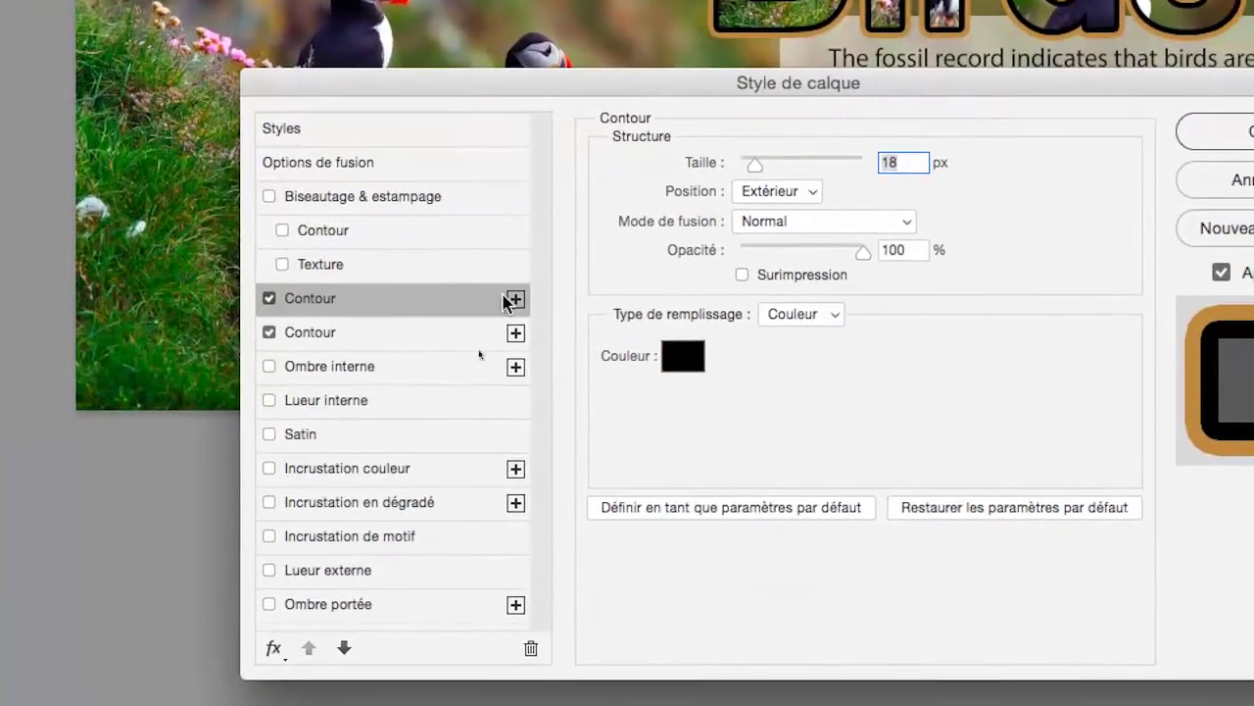
left_click(709, 364)
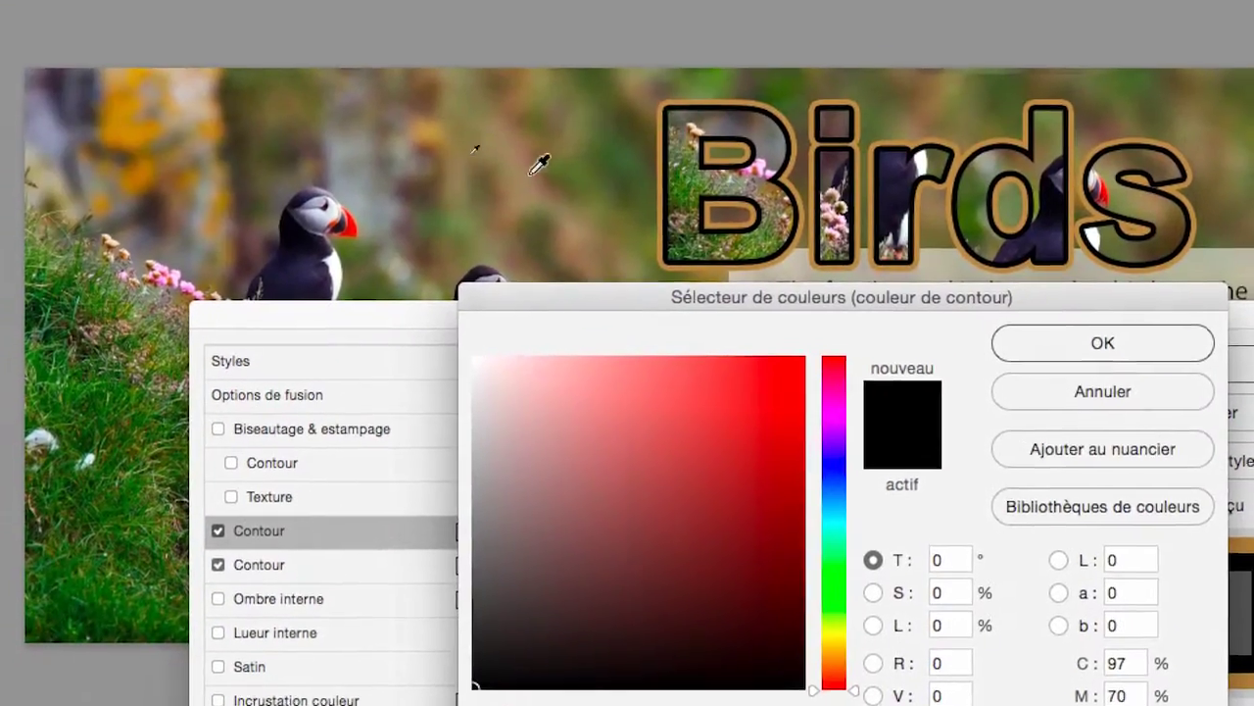
left_click(554, 98)
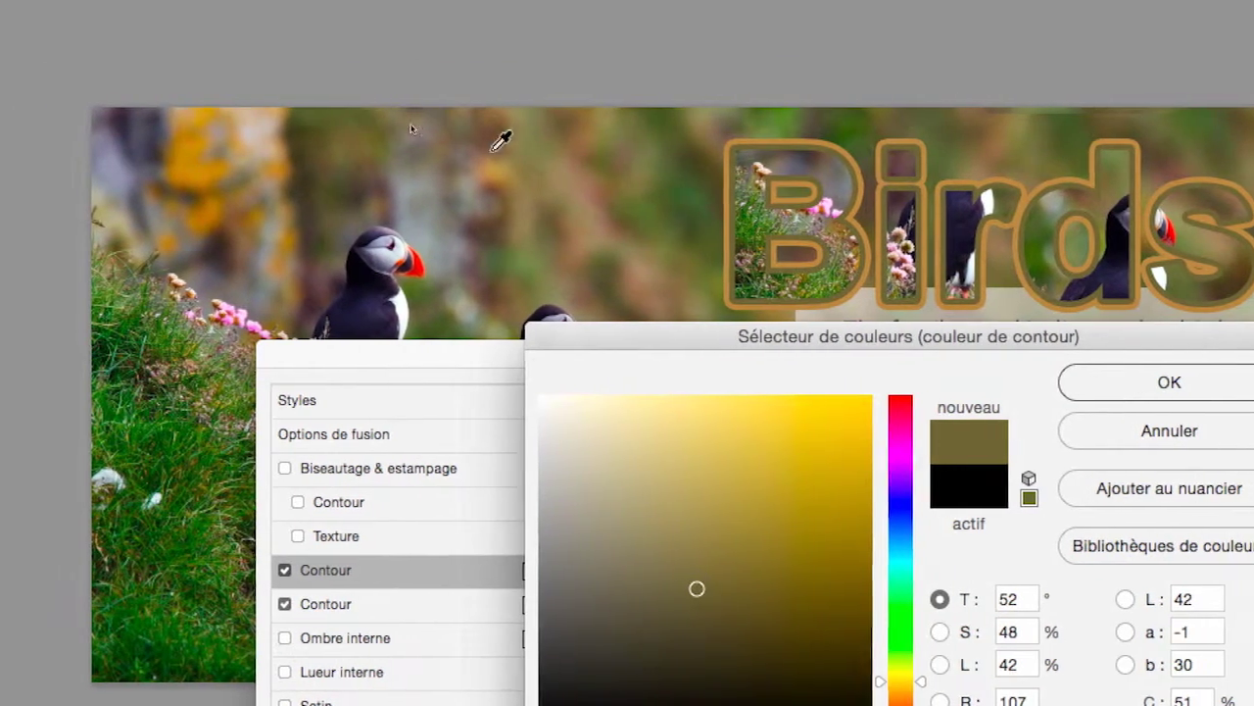
left_click(371, 155)
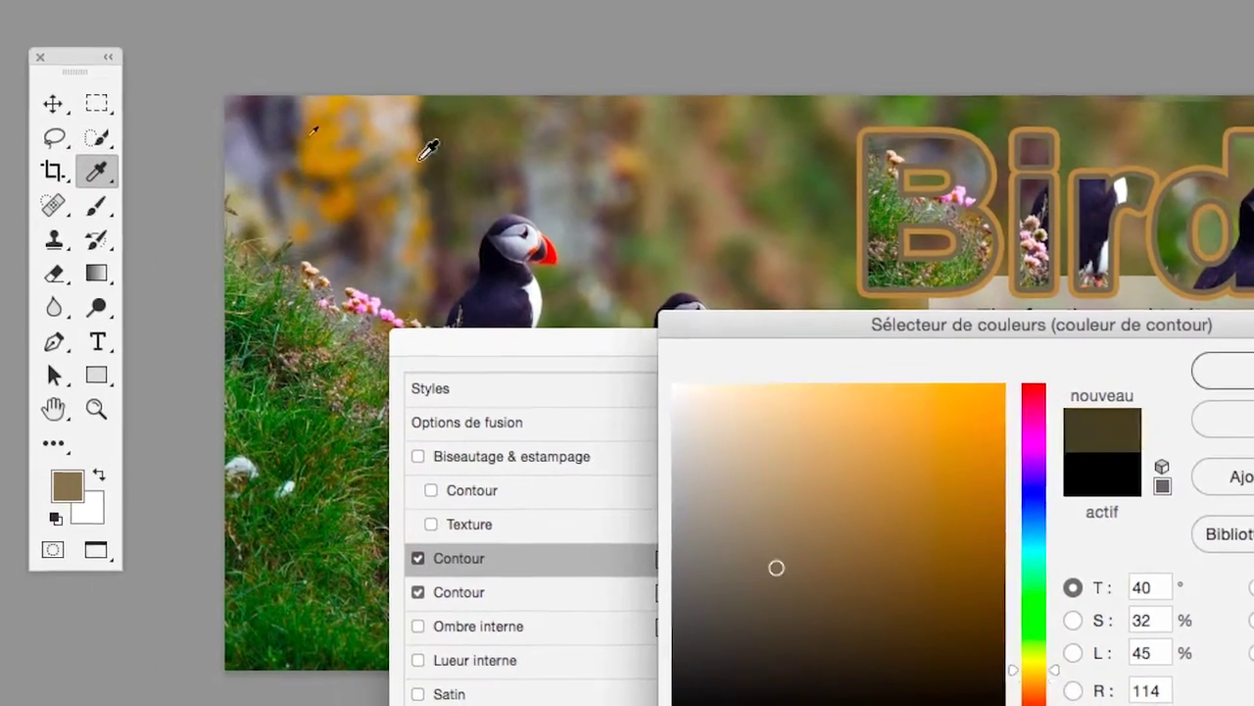
left_click(298, 171)
left_click(205, 168)
left_click(382, 155)
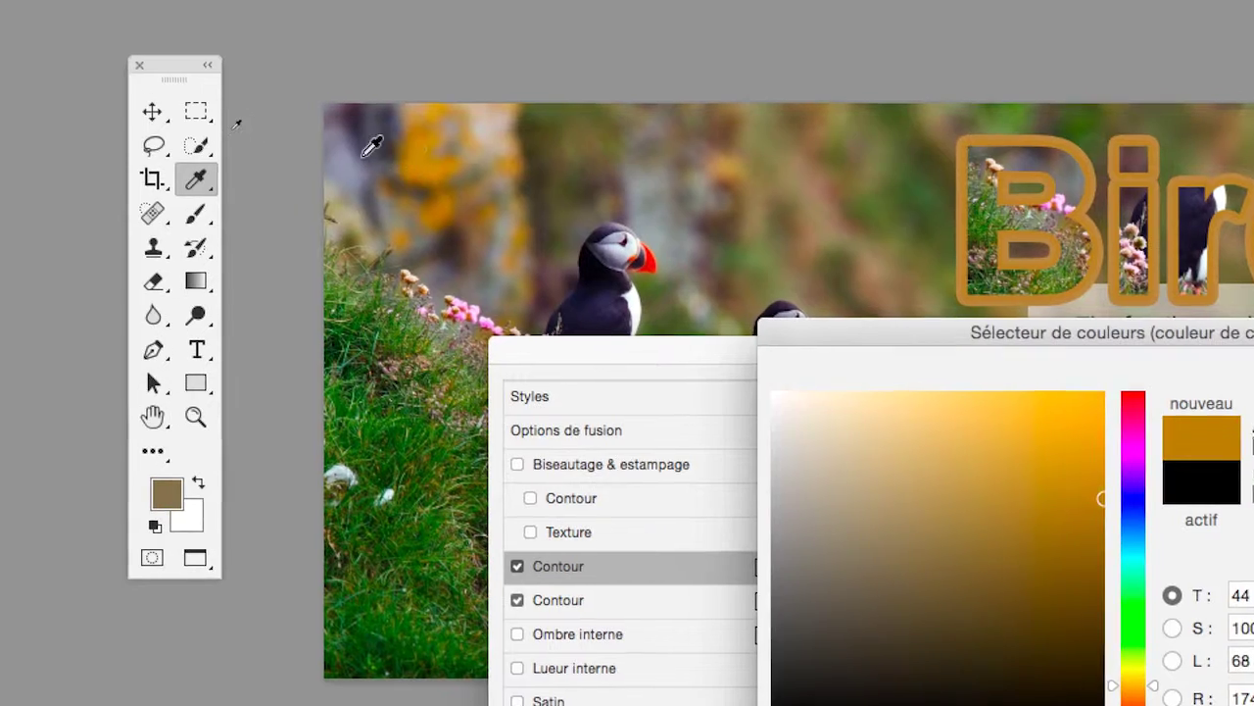
left_click(327, 149)
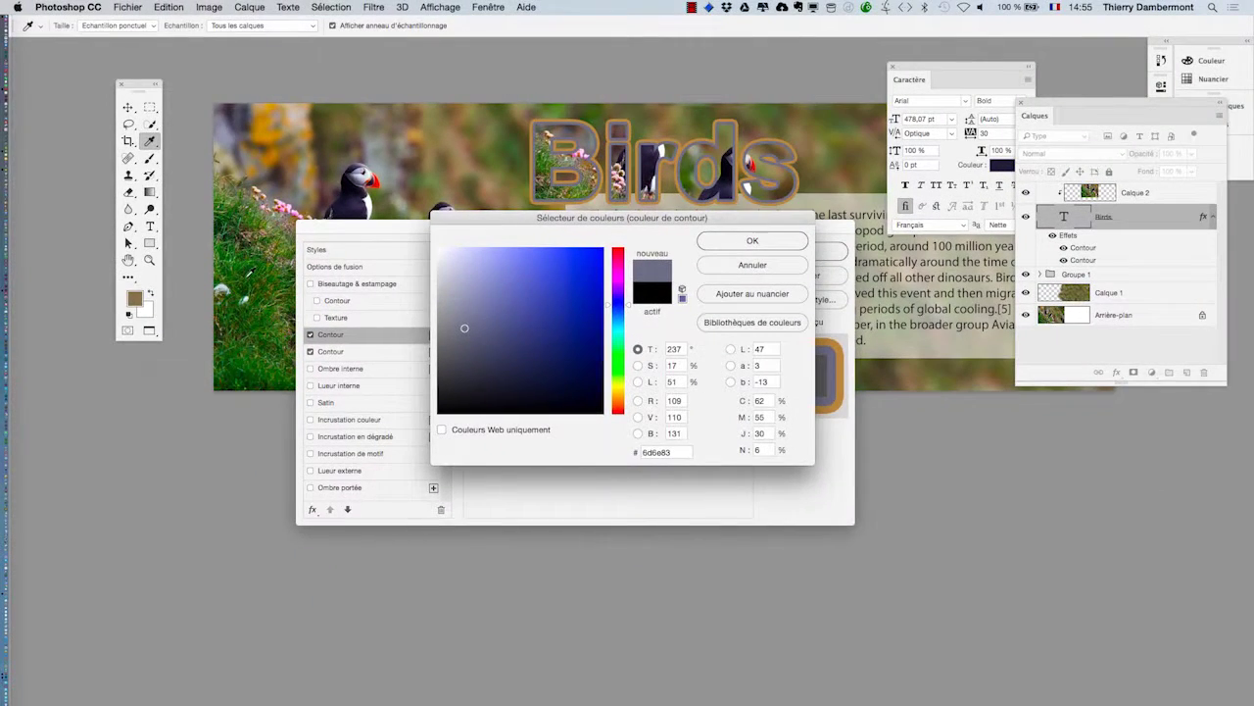
left_click(245, 277)
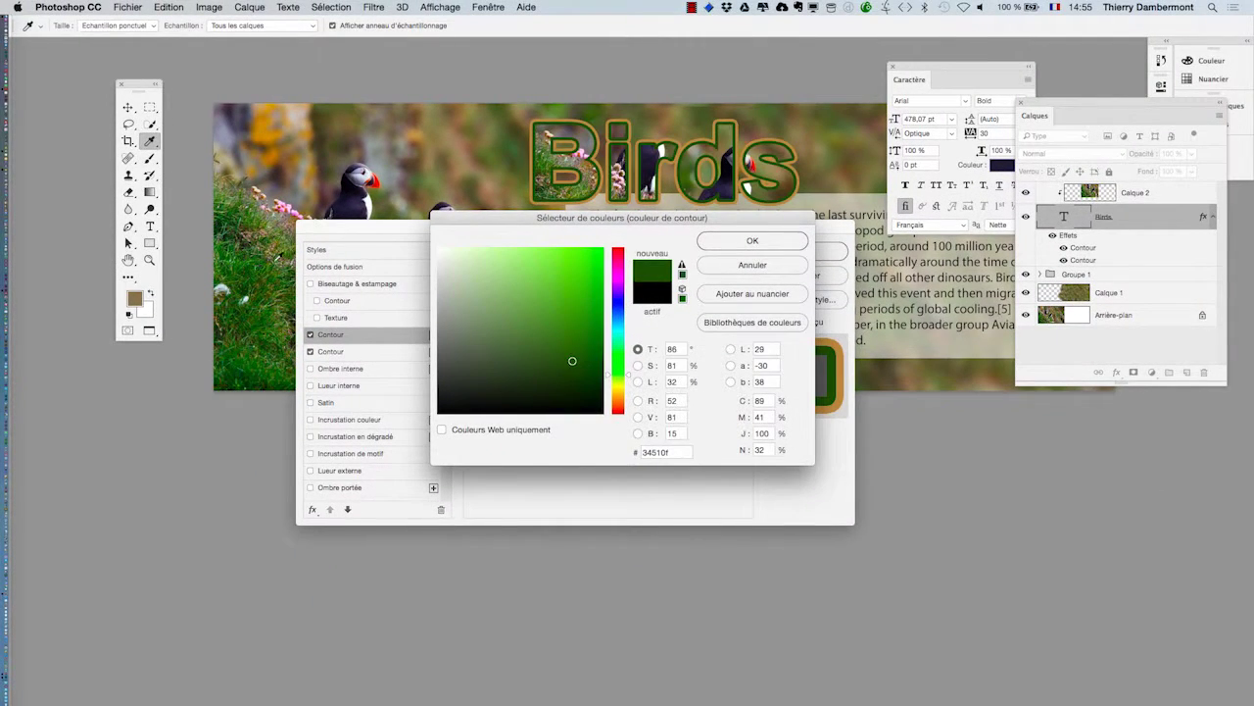
left_click(742, 240)
Step: Give the lower 35 px stroke a grey-brown colour (RGB 121, 110, 82) sampled from the blurred background, with the dialogs moved clear of the photo
left_click(359, 353)
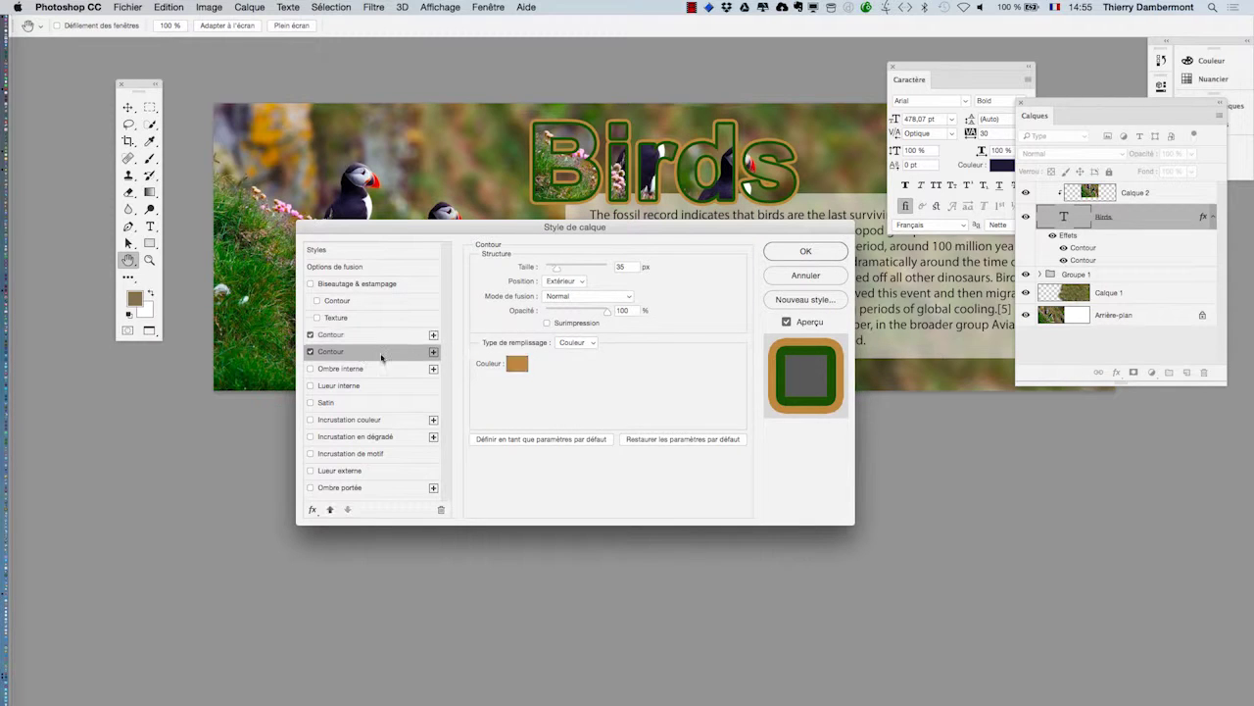
left_click(517, 365)
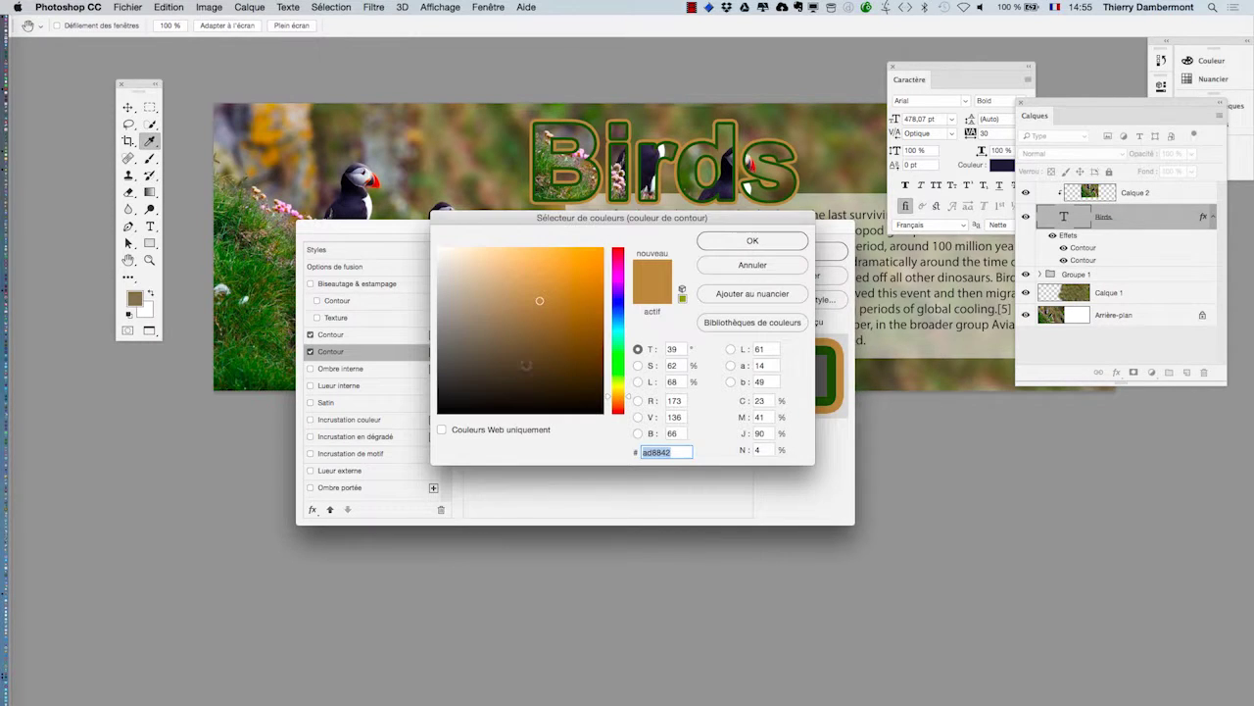
left_click(443, 152)
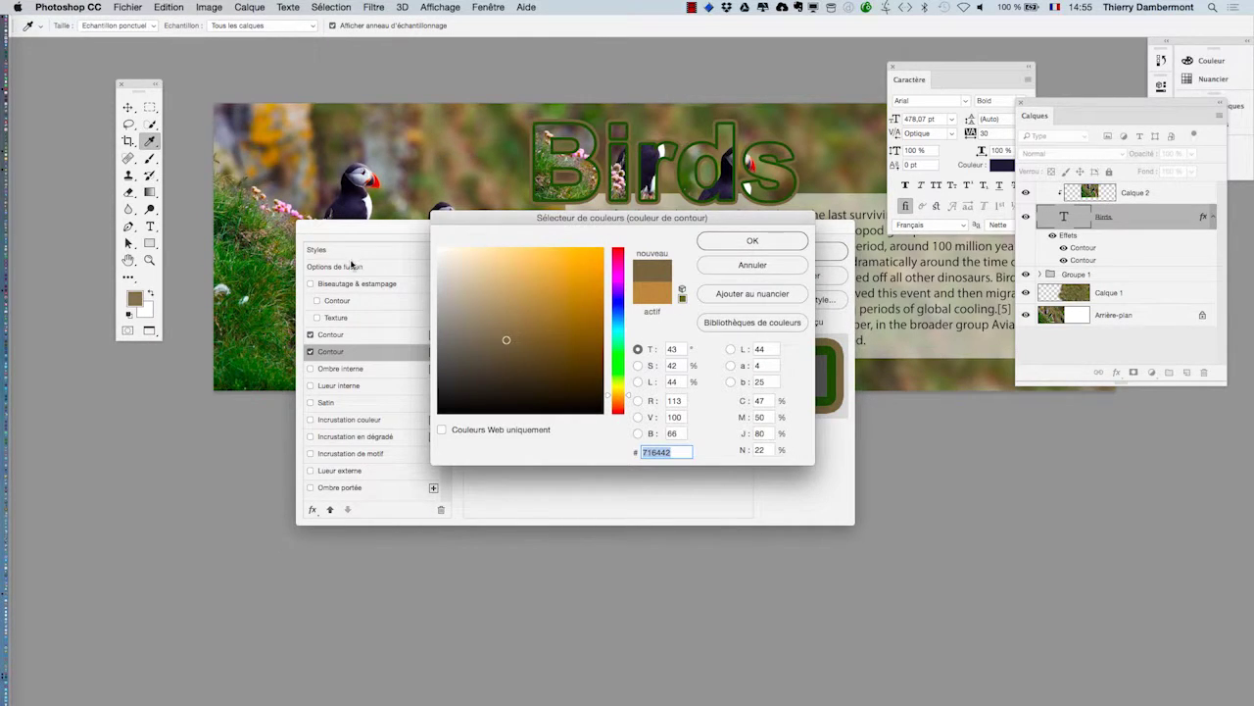
left_click_drag(524, 218, 832, 317)
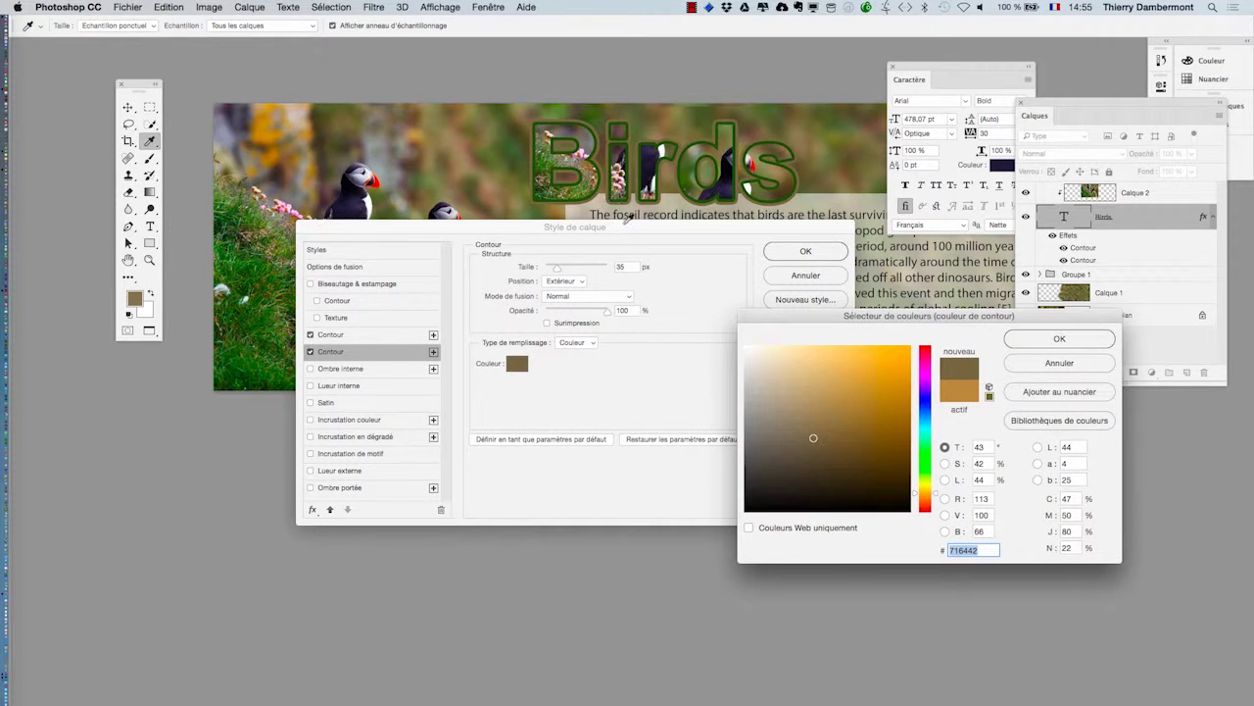
left_click_drag(631, 226, 565, 388)
left_click(546, 304)
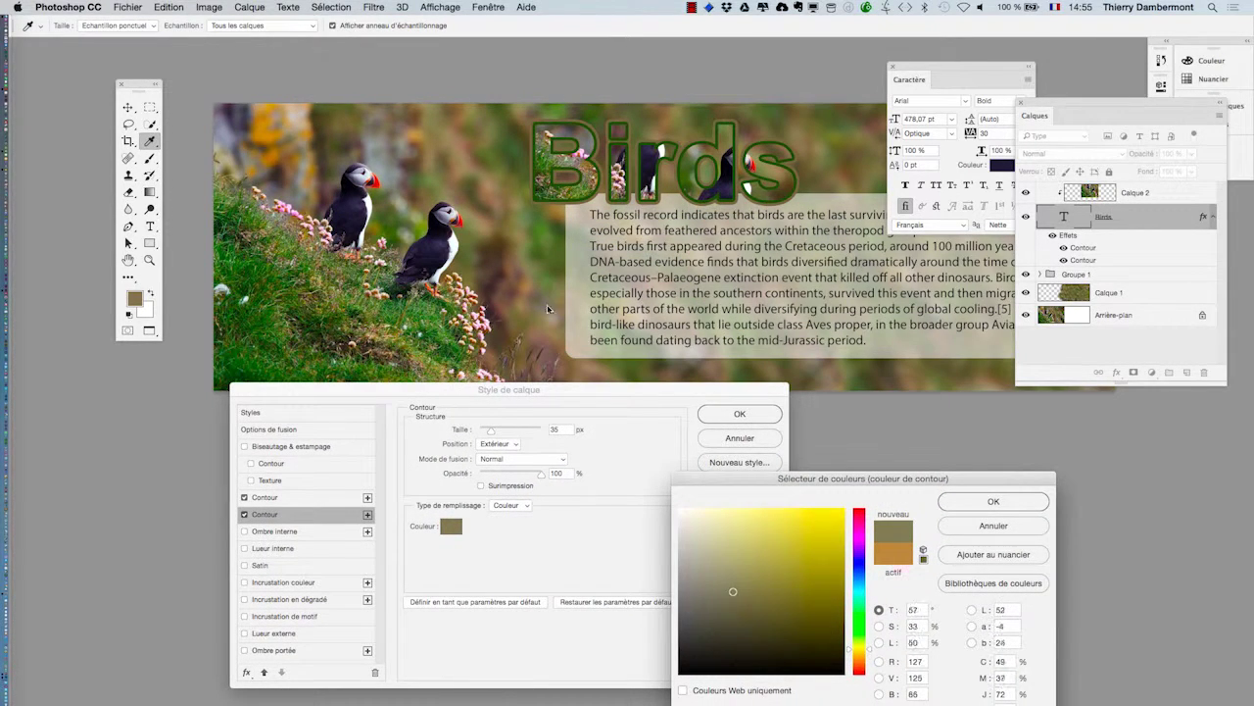
left_click(499, 285)
left_click(531, 298)
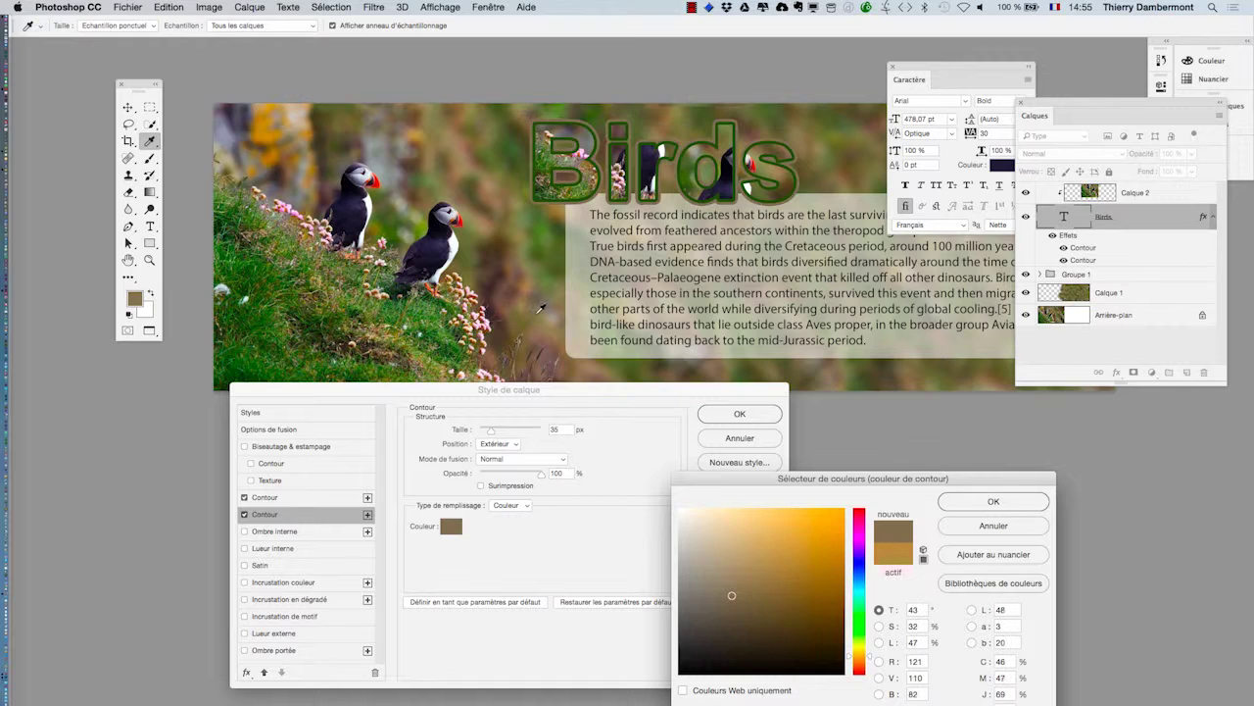
left_click(959, 508)
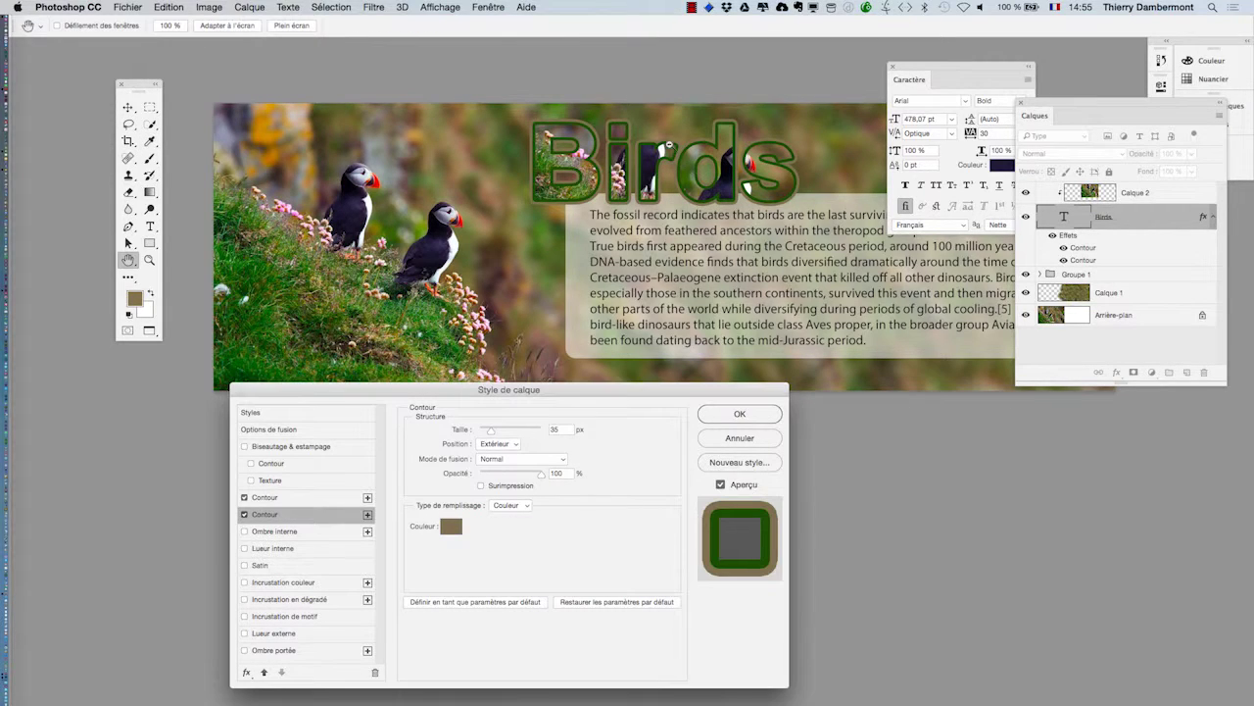
Step: Try placing the green stroke below the brown one in the effects order, and return it to the top
scroll(650, 118, "up", 1)
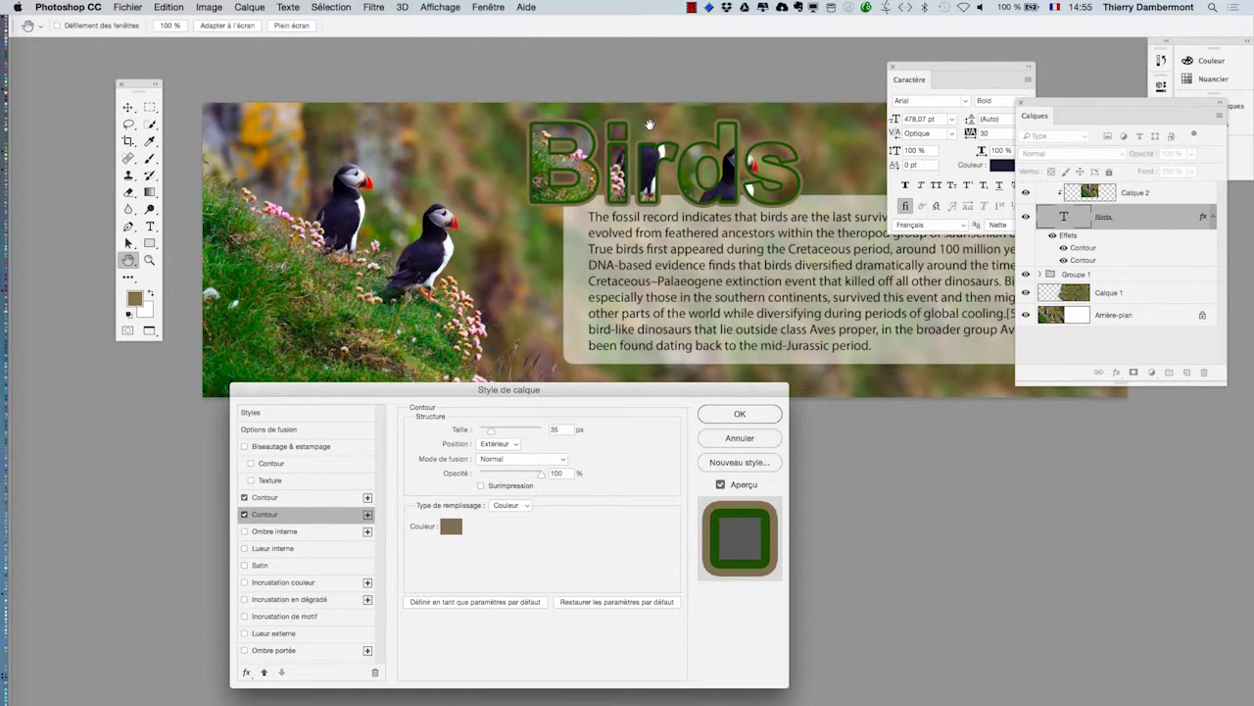
left_click_drag(516, 389, 704, 237)
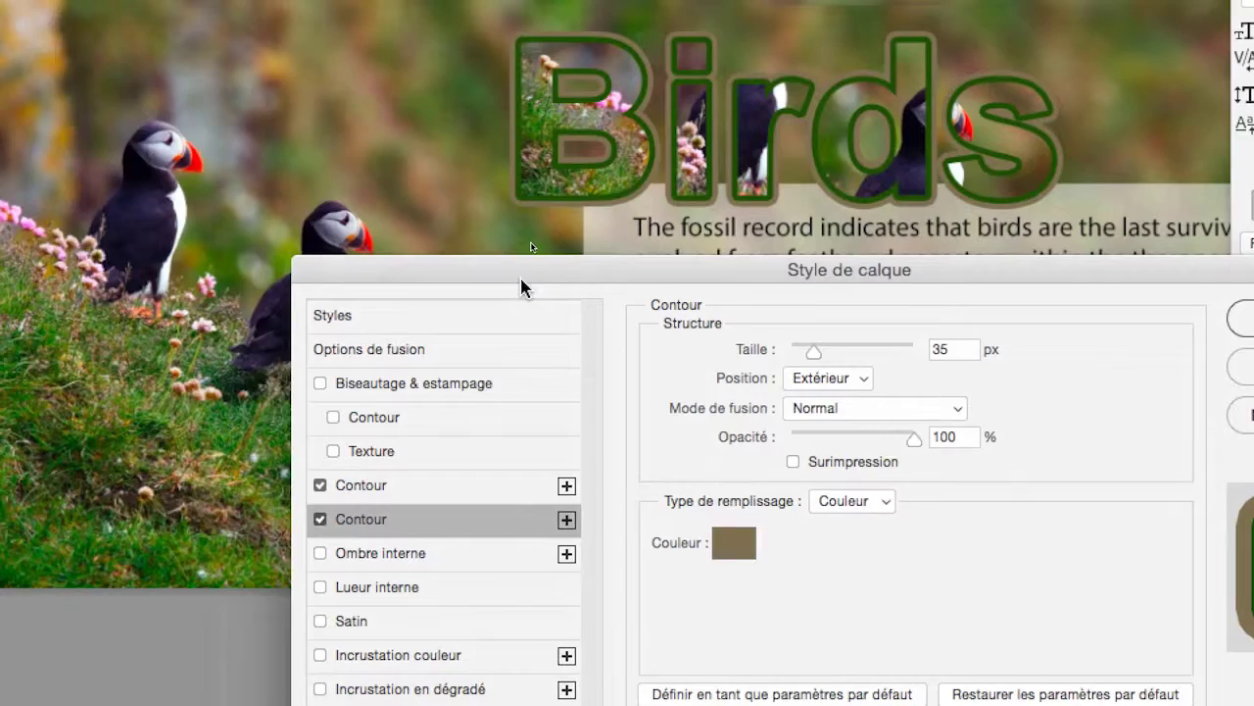
left_click_drag(519, 274, 711, 195)
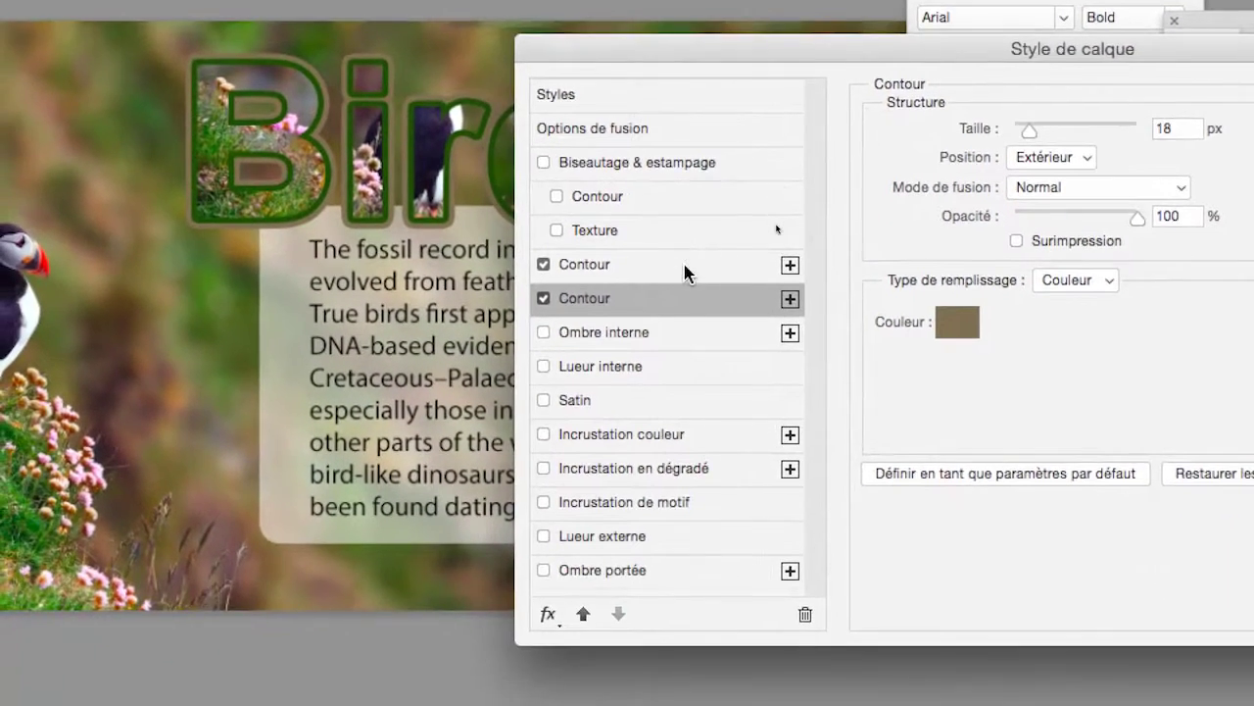
left_click(652, 412)
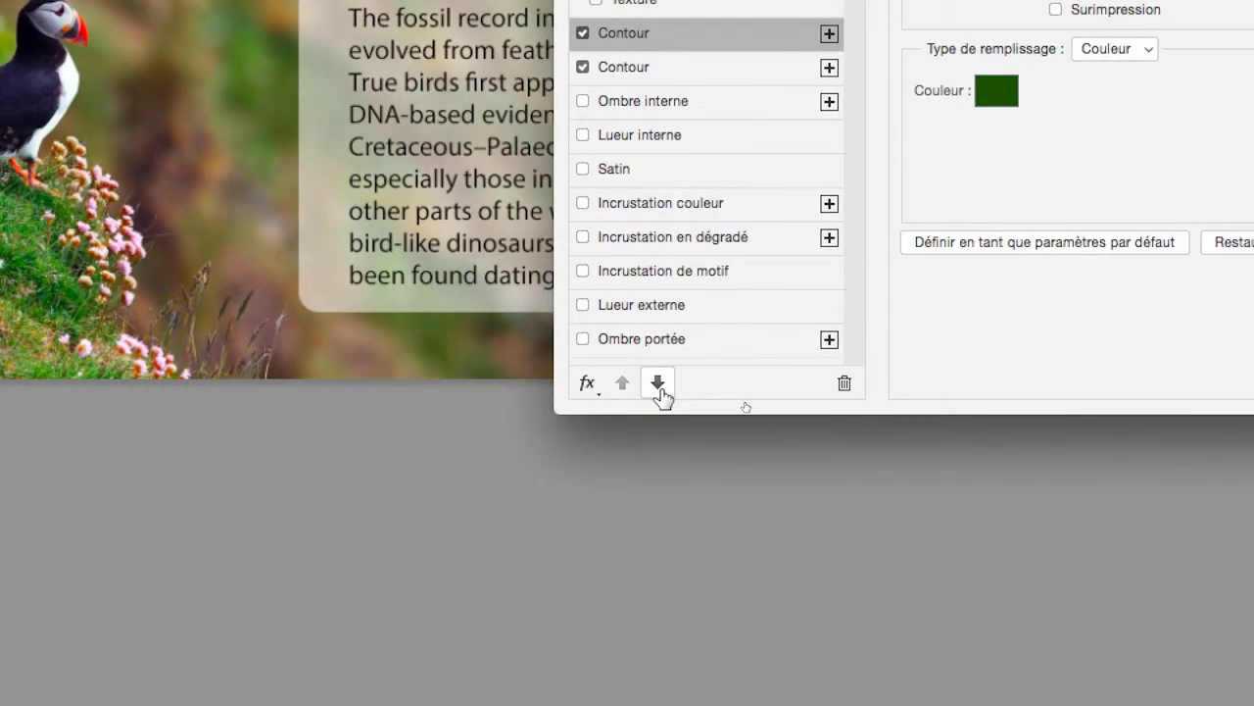
left_click(657, 385)
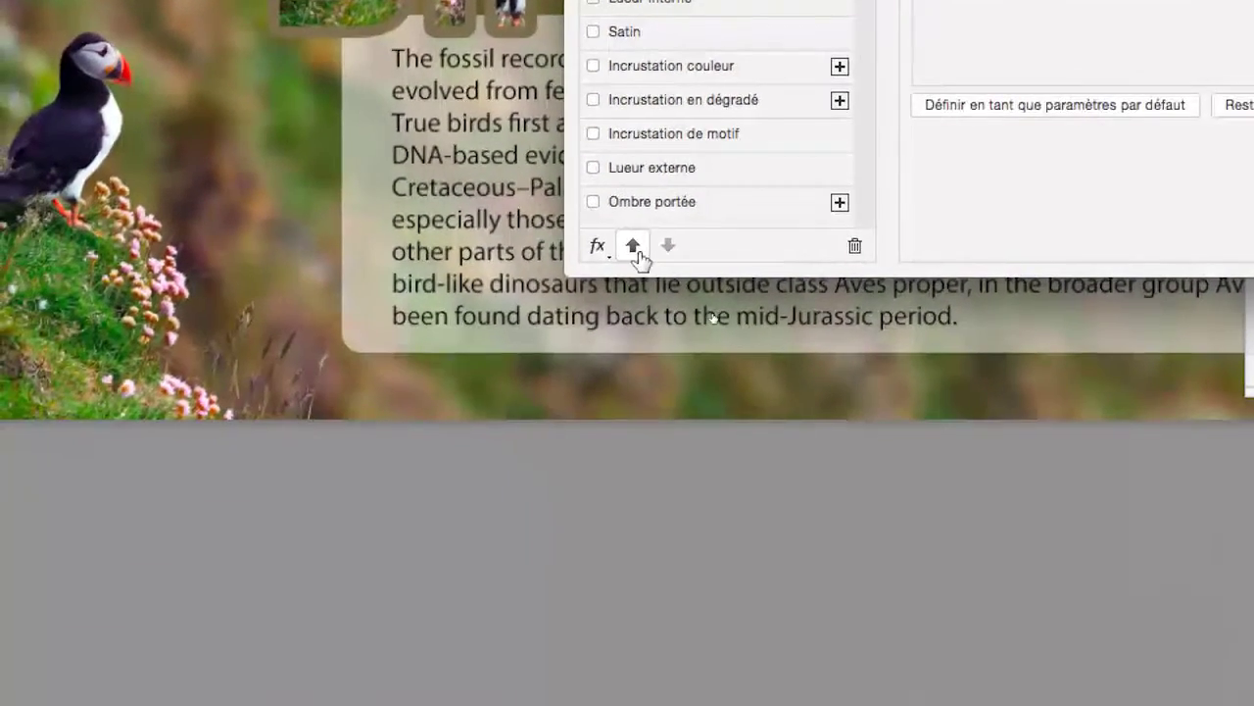
left_click(634, 577)
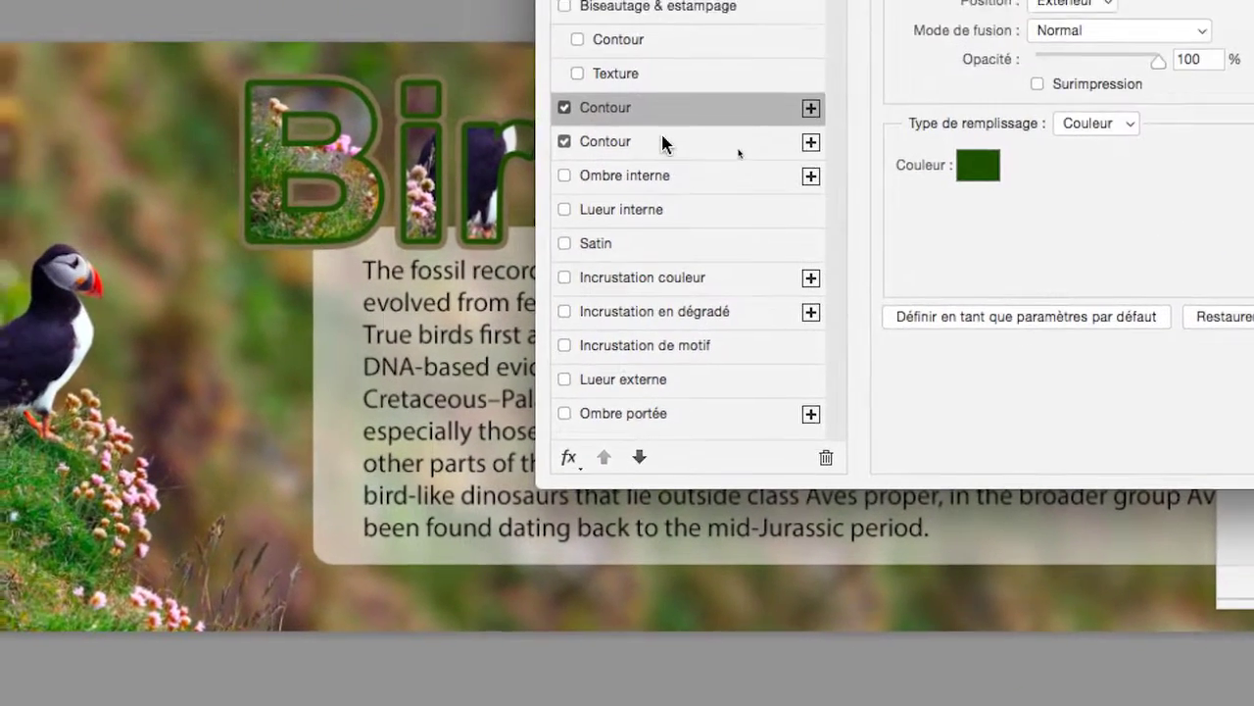
Step: Compare the two Contour entries and apply the layer style to the Birds text
left_click(662, 137)
left_click(662, 121)
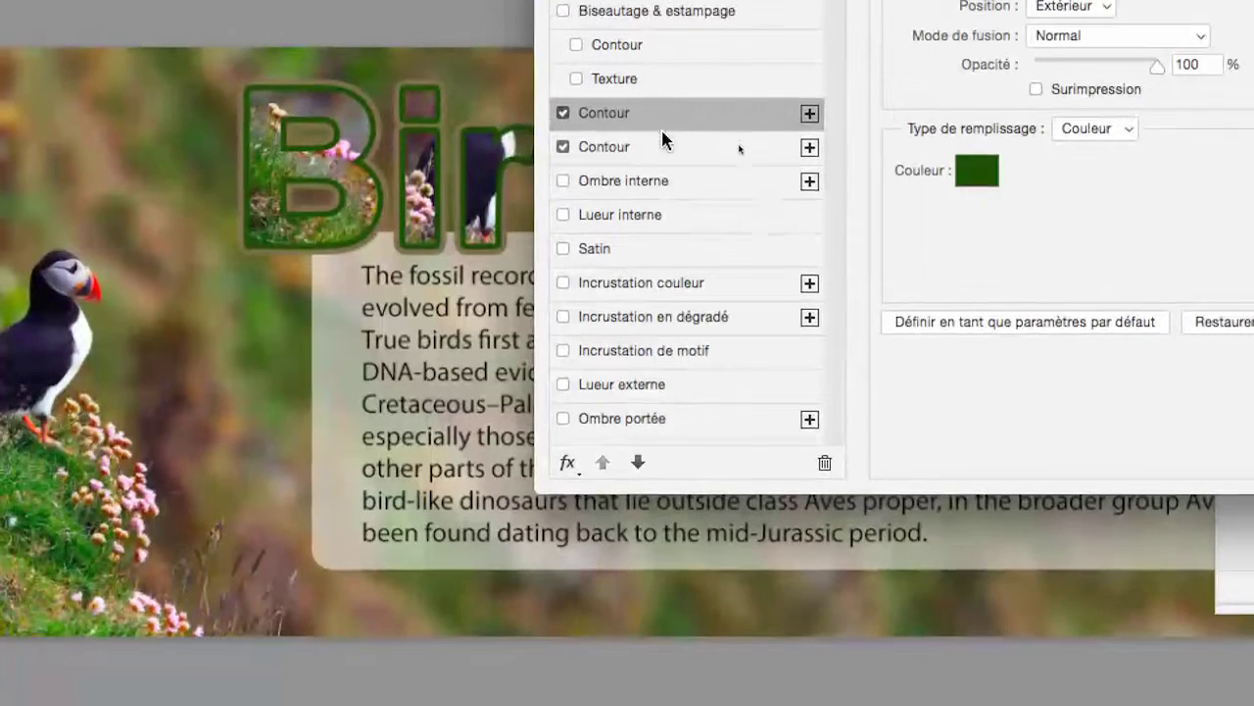
left_click(663, 143)
left_click(663, 114)
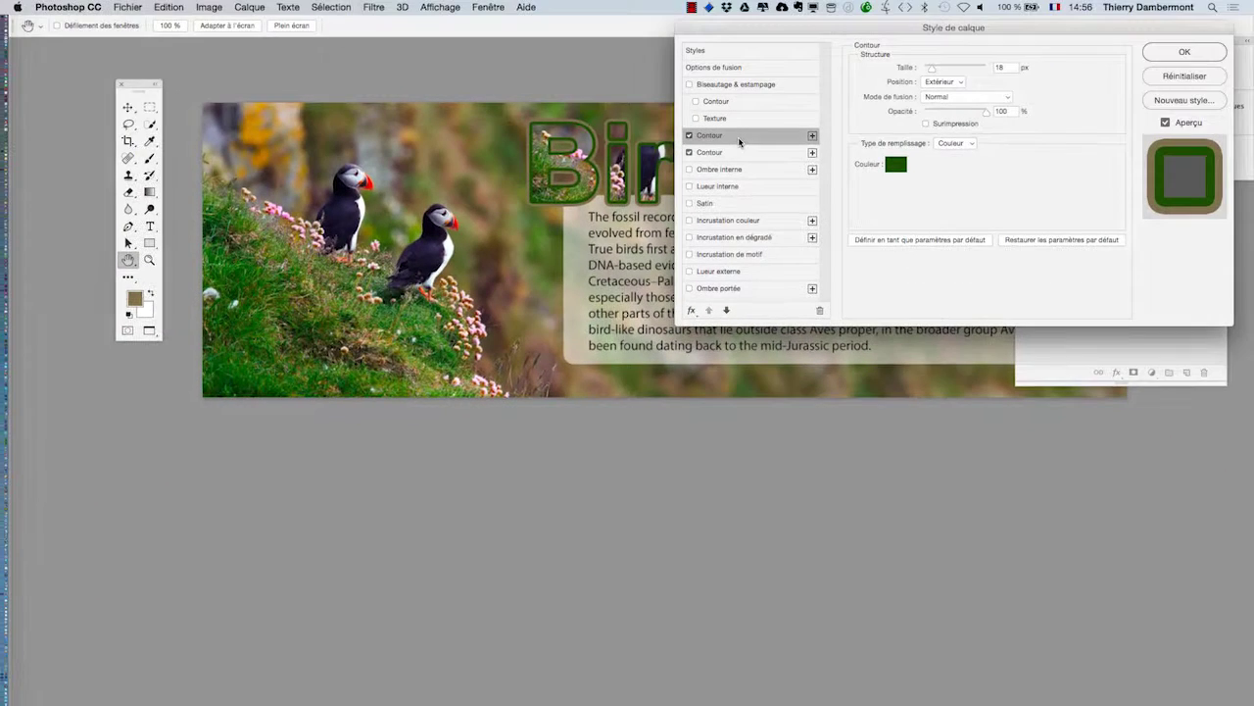
left_click_drag(978, 31, 843, 256)
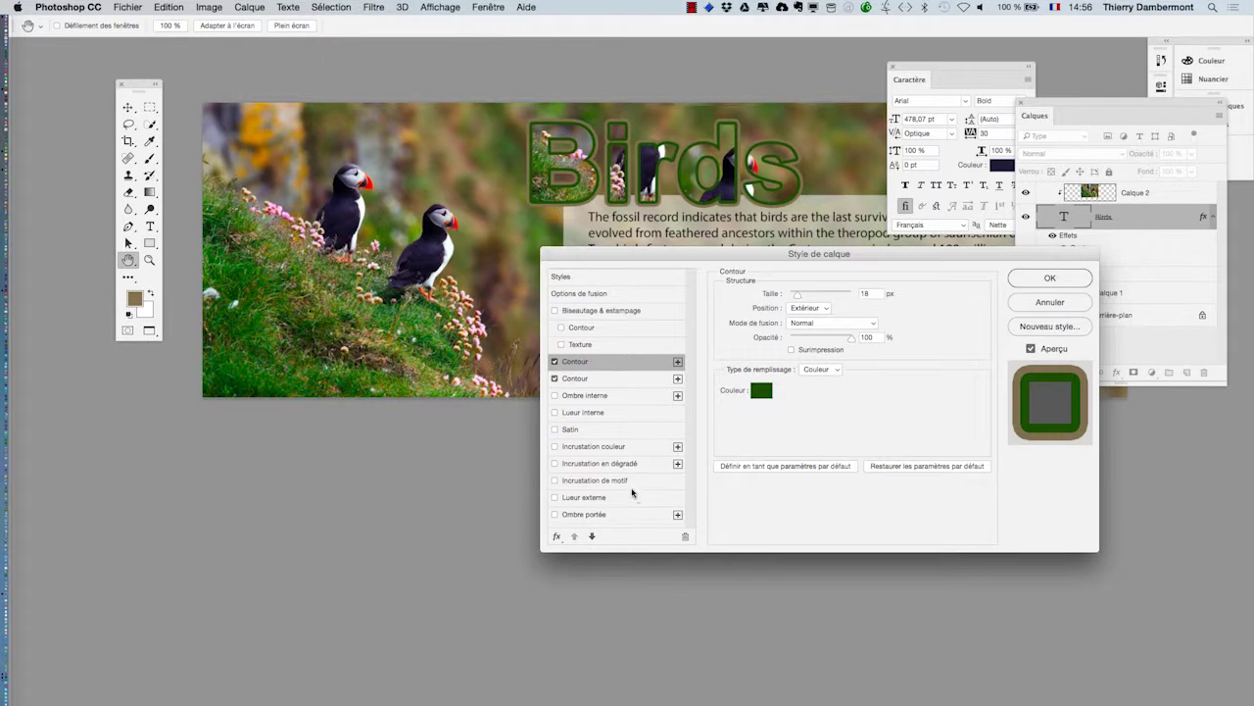
left_click(1049, 278)
scroll(676, 191, "up", 2)
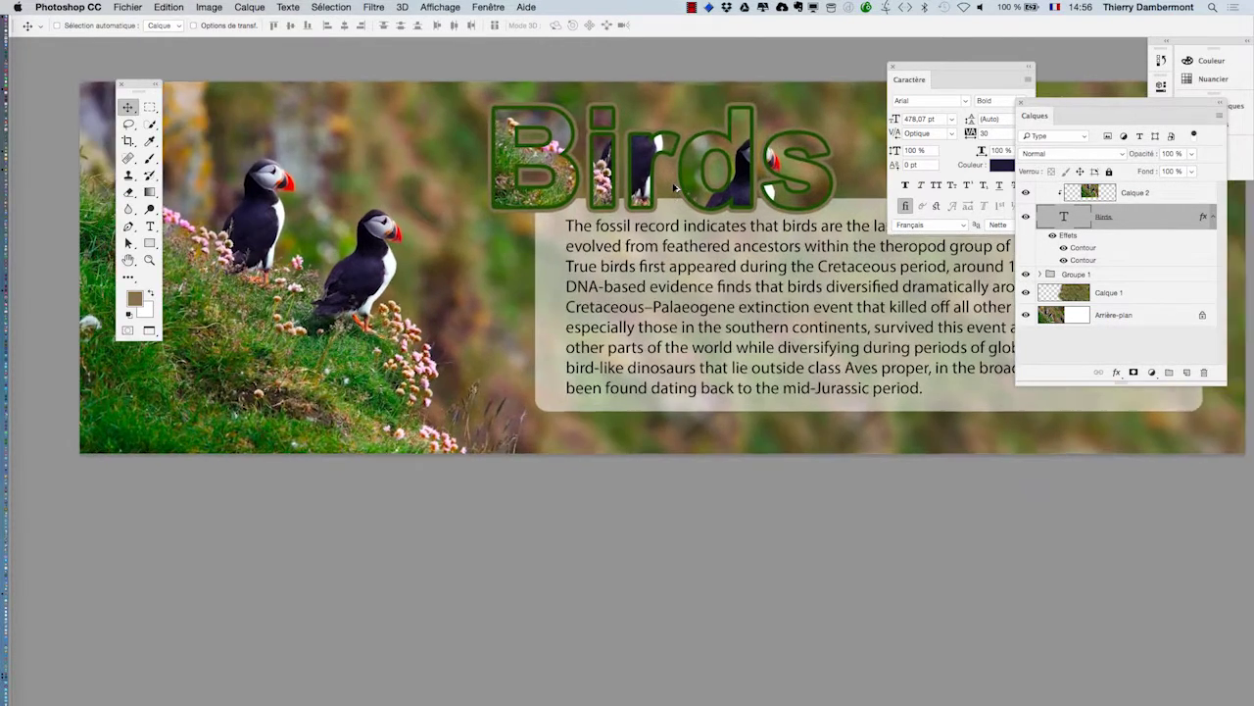
scroll(676, 190, "up", 2)
left_click_drag(691, 188, 823, 272)
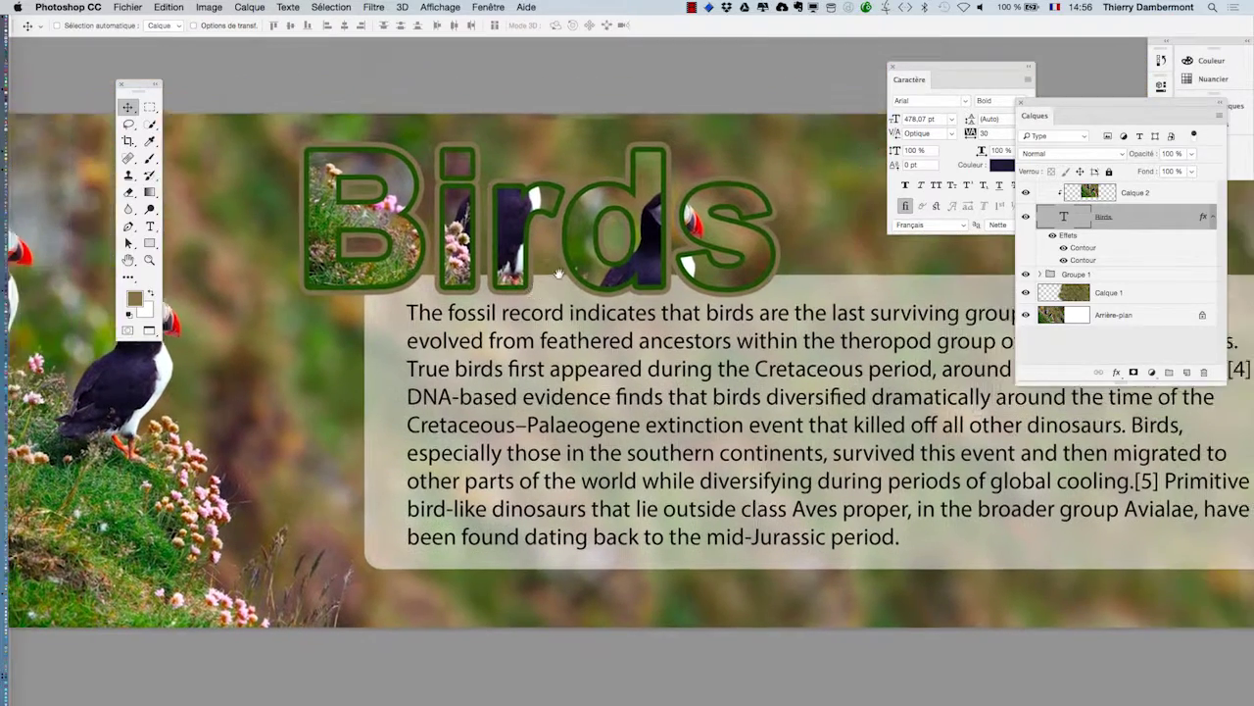
Step: Select the Calque 2 layer and save the banner as a new numbered Photoshop version with layers in the tampon-nov2016 folder
left_click(1090, 192)
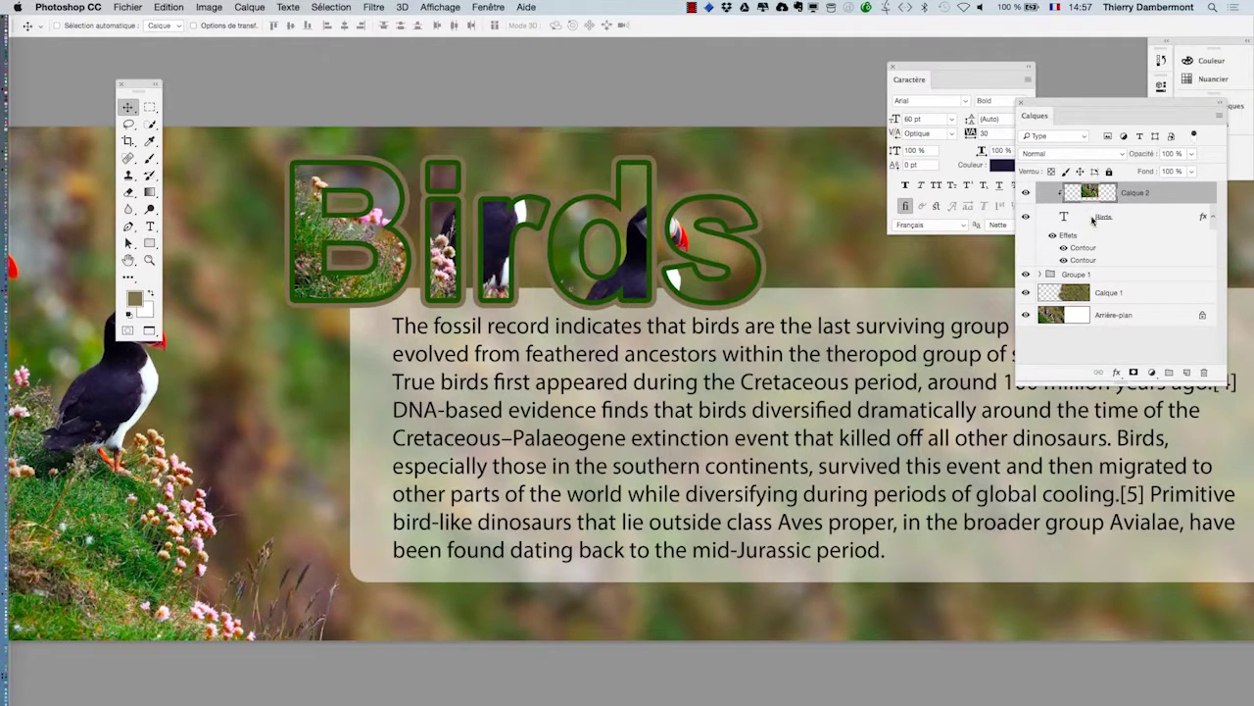
left_click(118, 9)
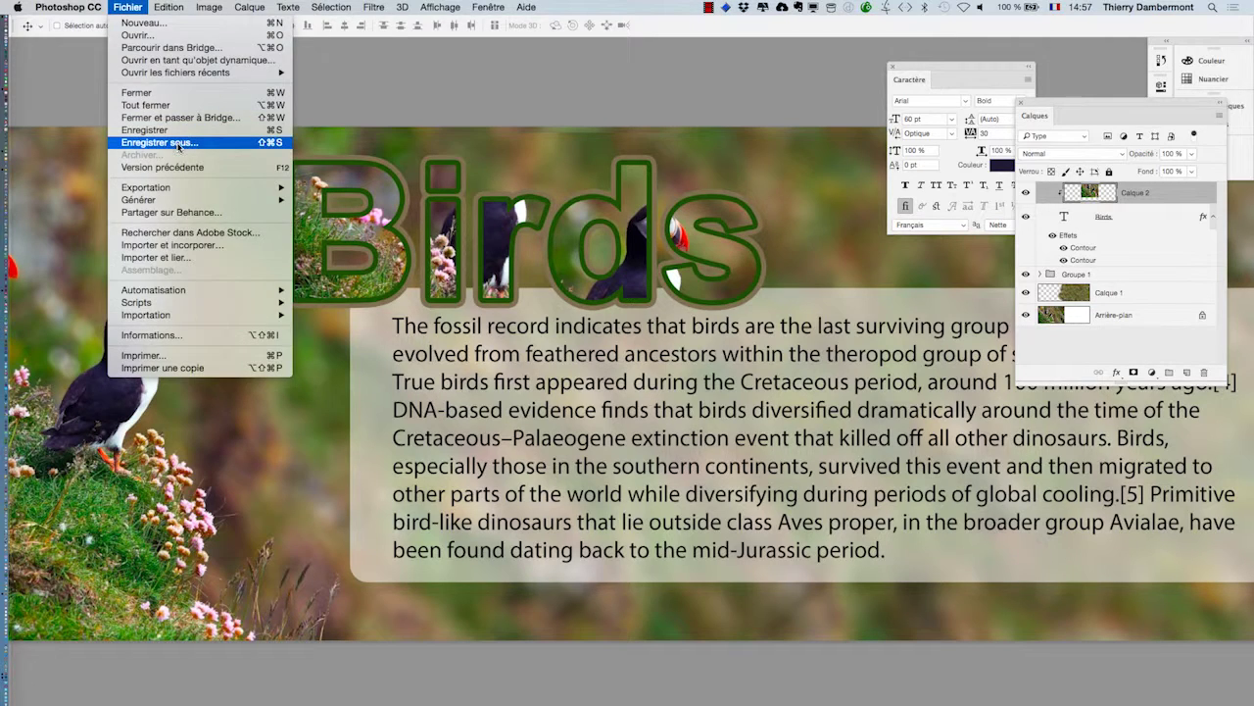
left_click(157, 141)
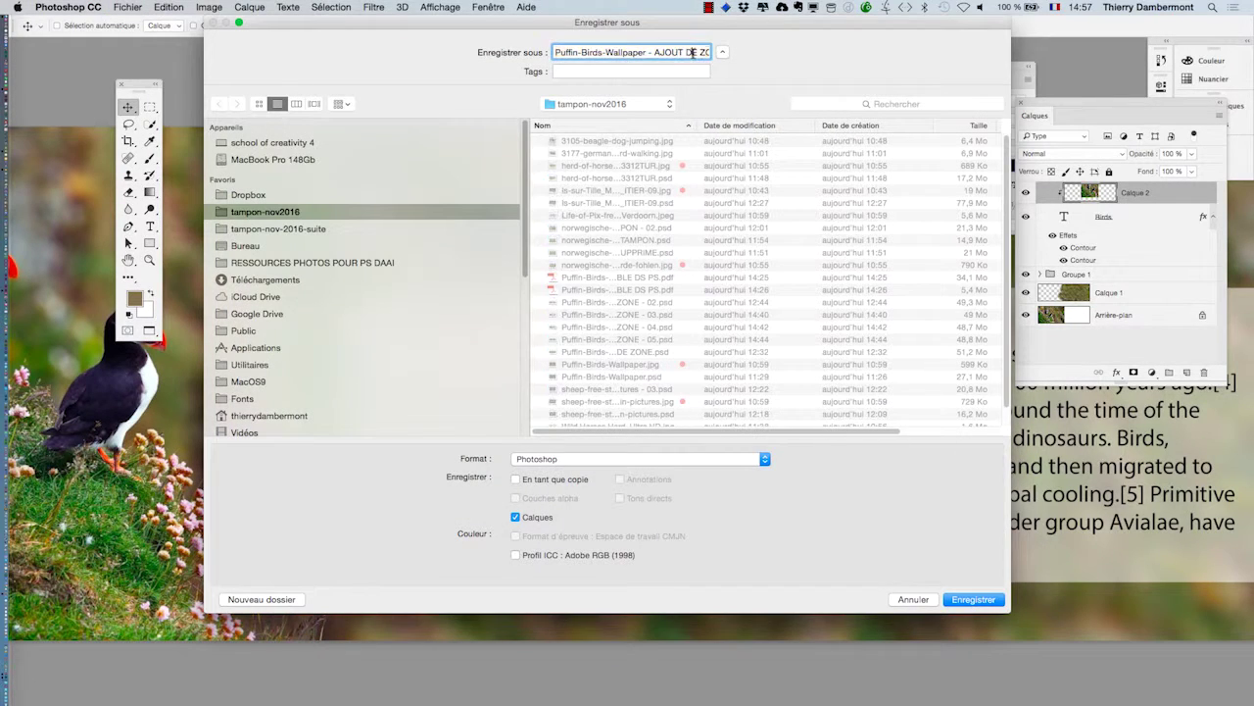
key("Right")
key("Right")
key("Right")
key("Right")
key("Right")
key("Right")
key("Right")
key("Right")
key("Right")
key("Right")
key("Right")
key("Right")
key("Right")
key("Right")
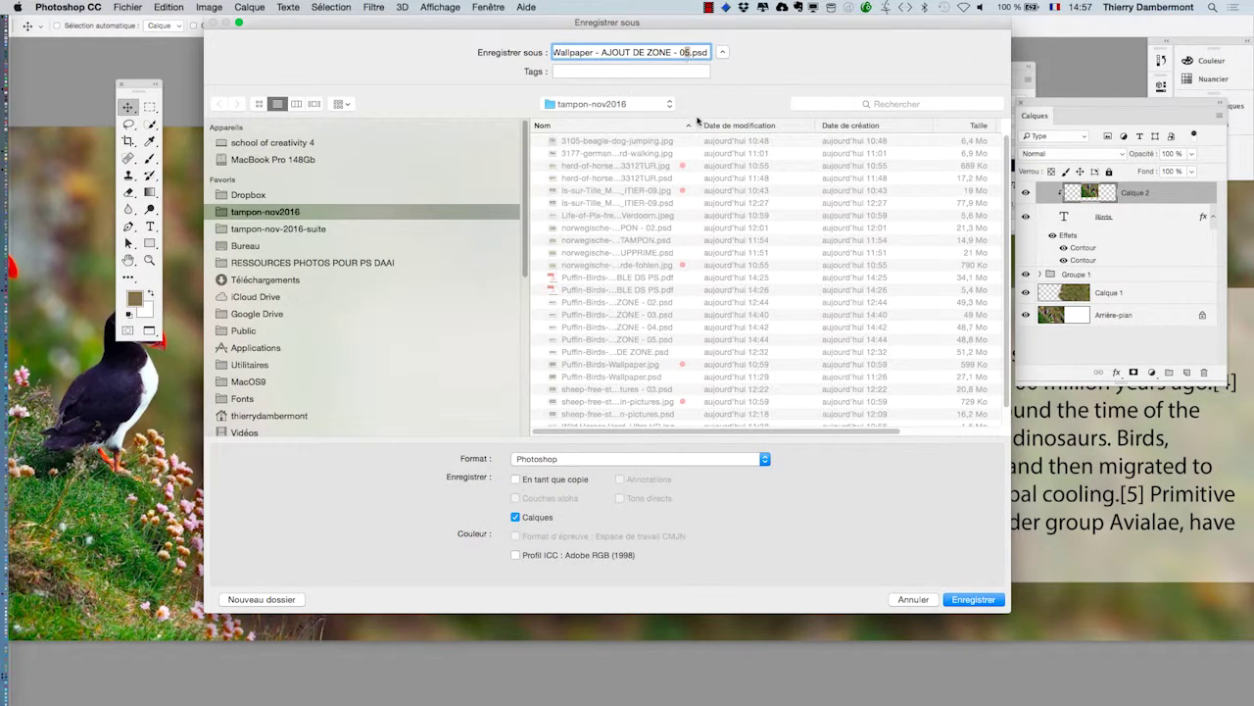
left_click(974, 599)
Step: Free-transform the Calque 2 photo clipped inside the Birds title and enlarge it to about 174%
left_click(663, 250)
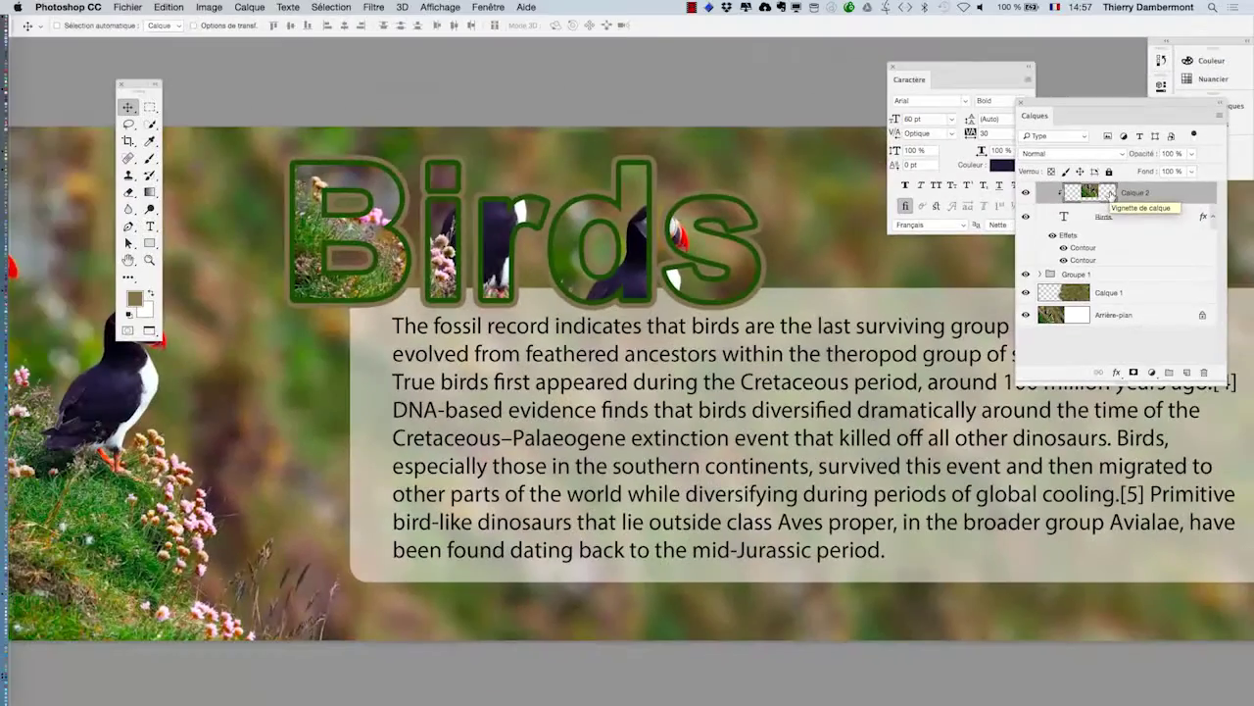
left_click(864, 378, "alt+super")
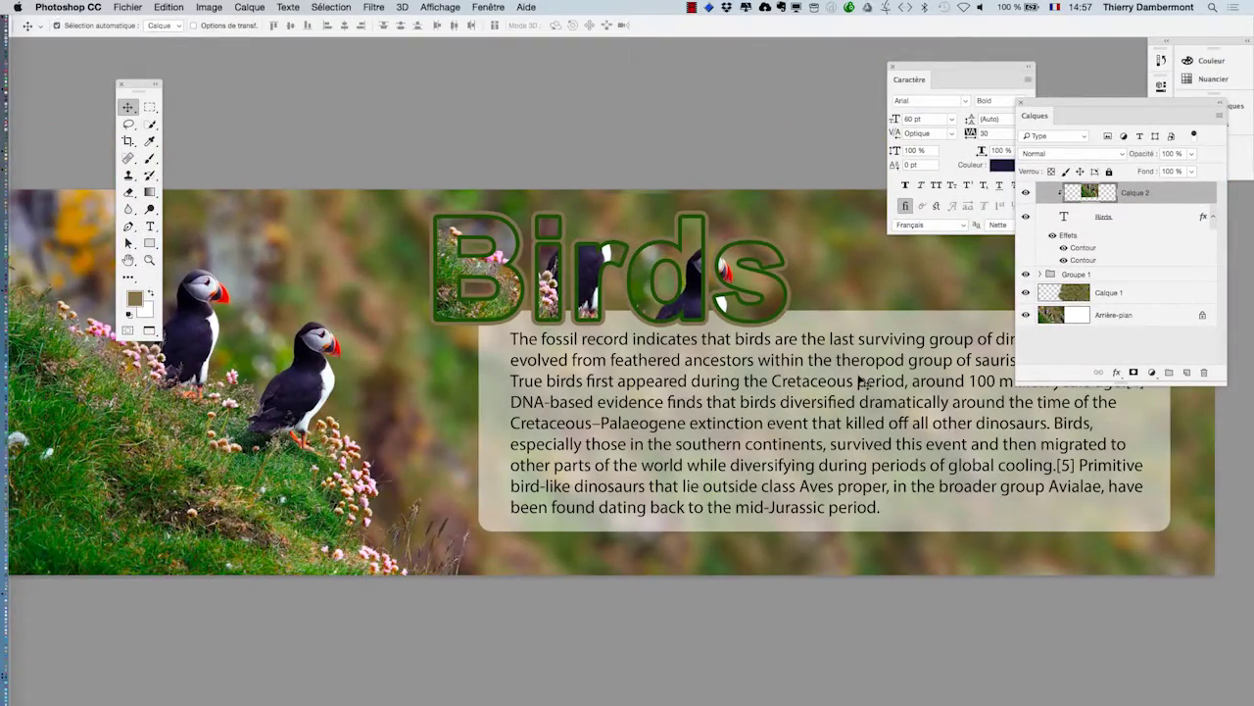
key("super+t")
scroll(778, 344, "down", 4)
scroll(782, 350, "up", 1)
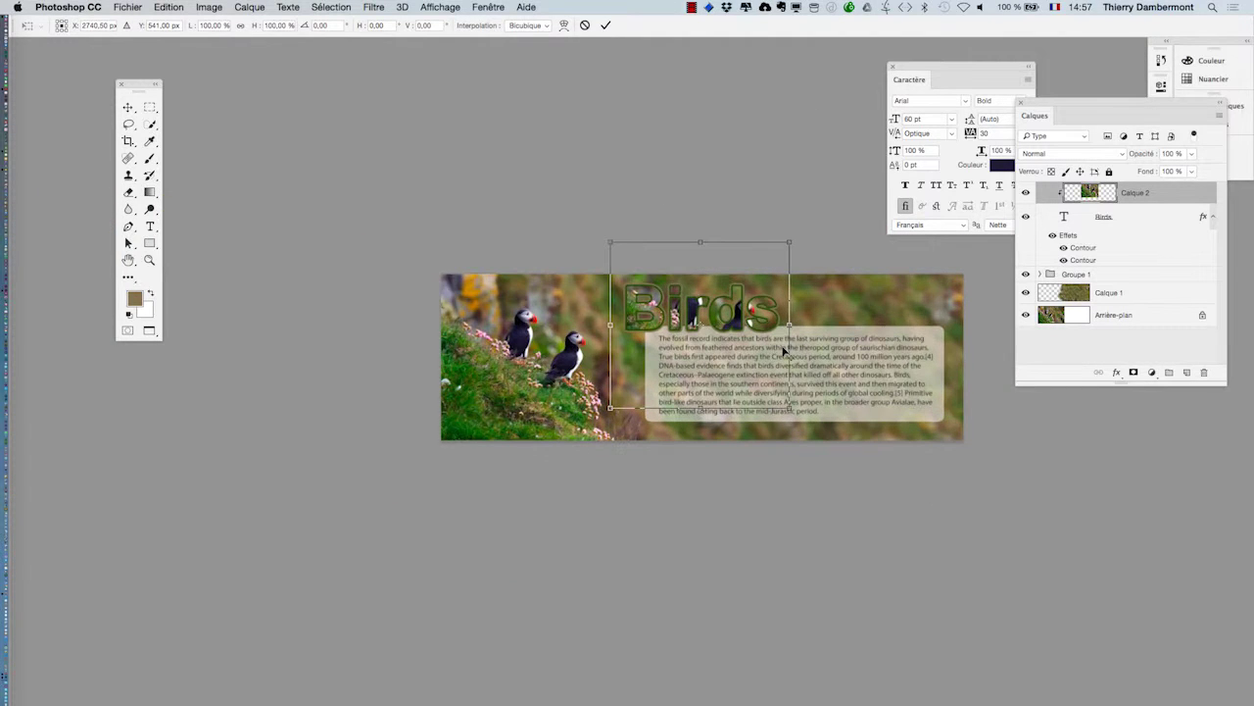
scroll(784, 351, "up", 1)
left_click_drag(785, 352, 638, 350)
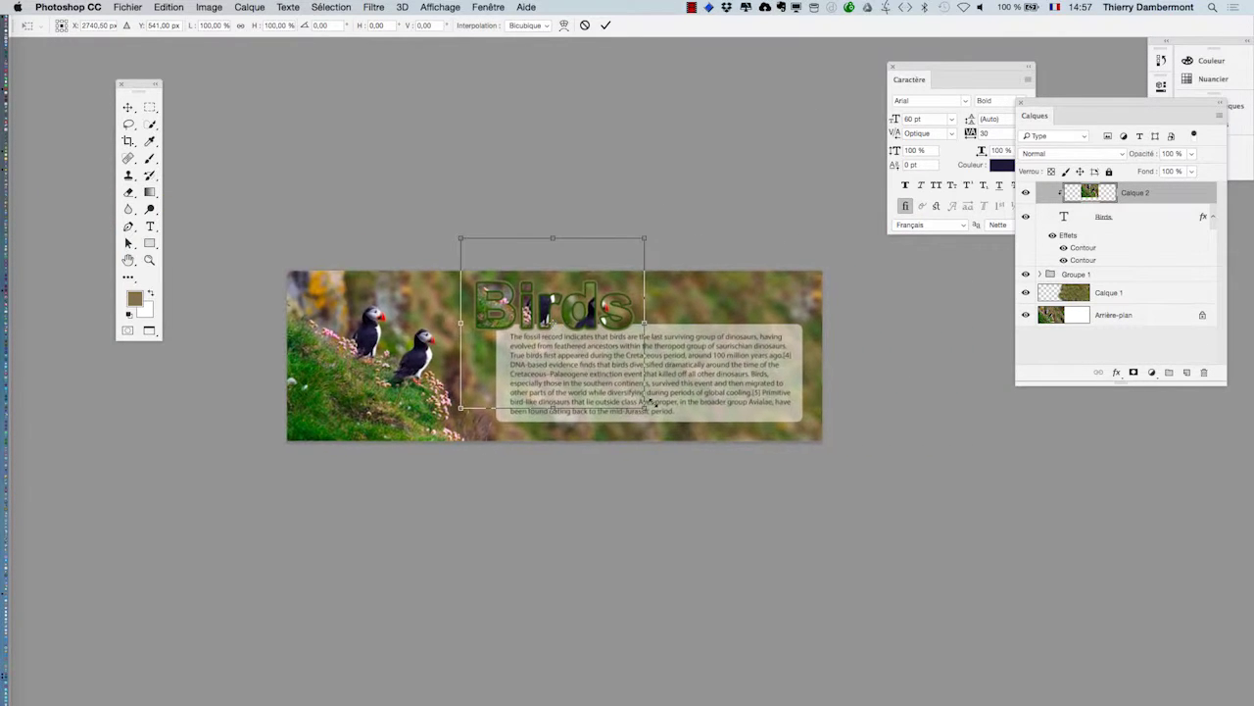
left_click_drag(645, 405, 721, 370)
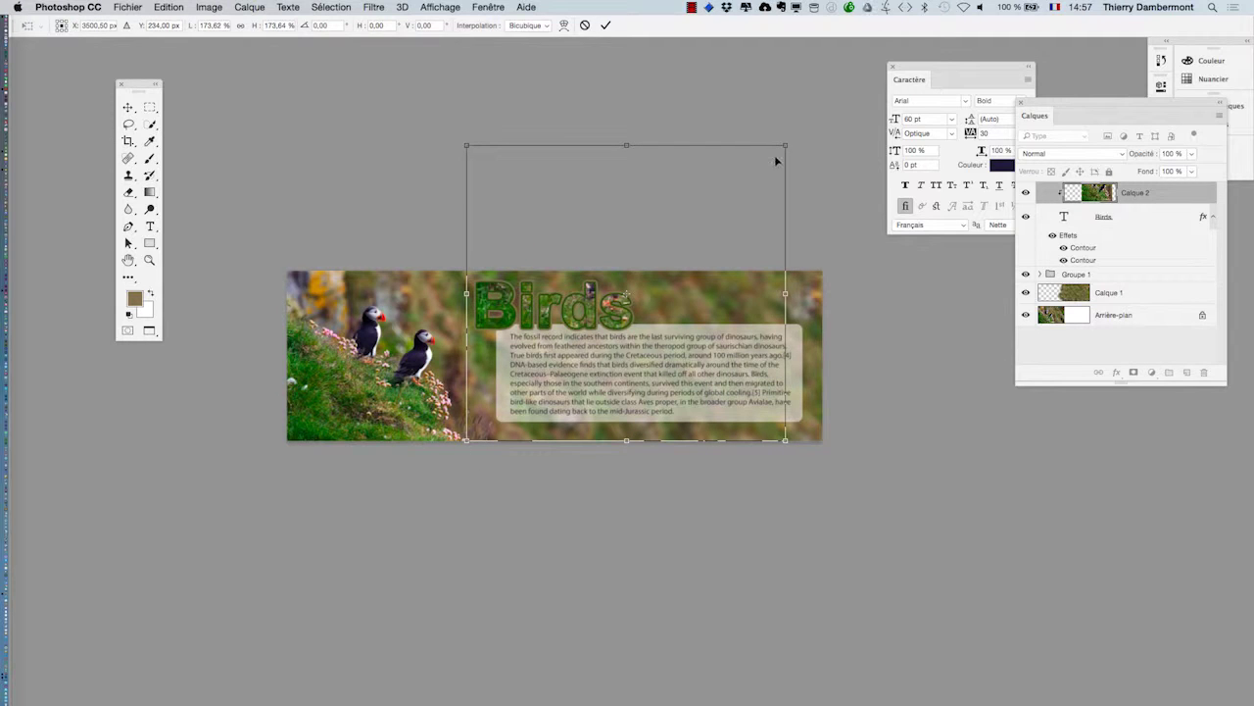
Step: Scale the Calque 2 photo to about 157%, rotate it about -21°, reposition it over the Birds letters, and apply the transformation
left_click_drag(786, 144, 764, 186)
left_click_drag(840, 300, 830, 220)
left_click_drag(743, 350, 726, 317)
mouse_move(515, 453)
left_mouse_down()
mouse_move(504, 469)
mouse_move(515, 449)
left_mouse_up()
left_click_drag(547, 381, 539, 380)
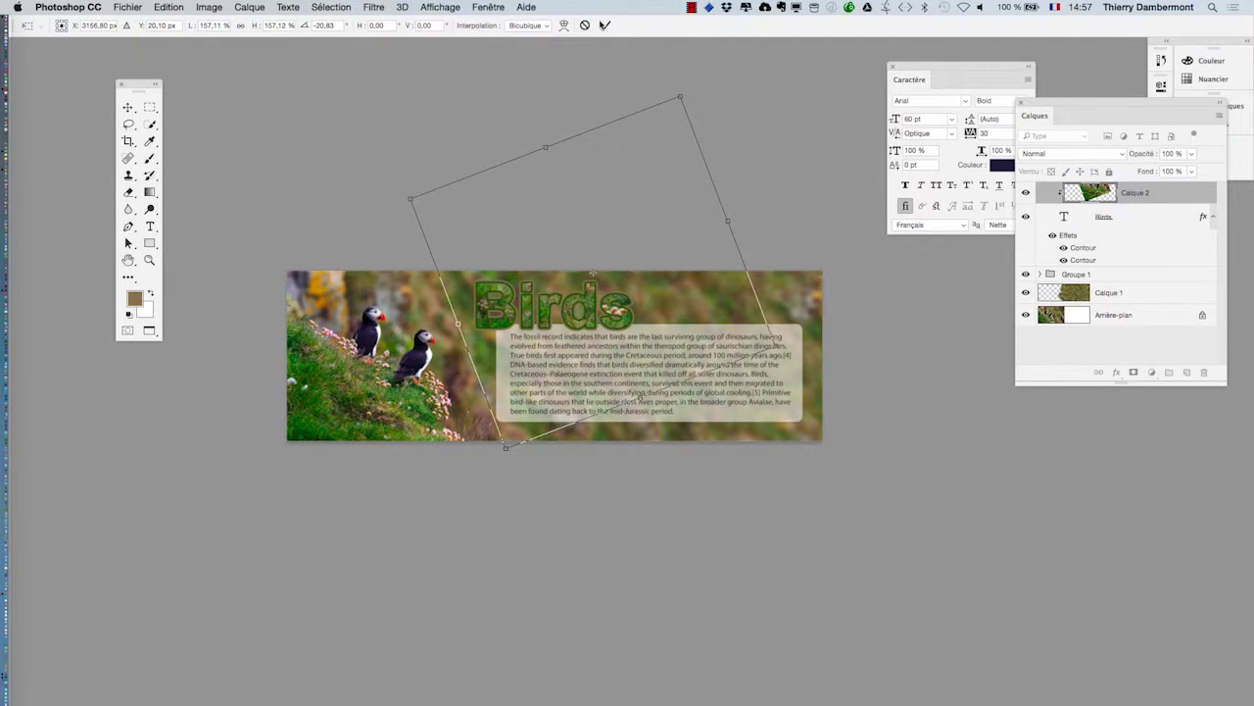
left_click(605, 25)
Step: Convert the Calque 2 layer to a smart object and apply a Gaussian Blur with a 16.2-pixel radius
scroll(595, 329, "up", 3)
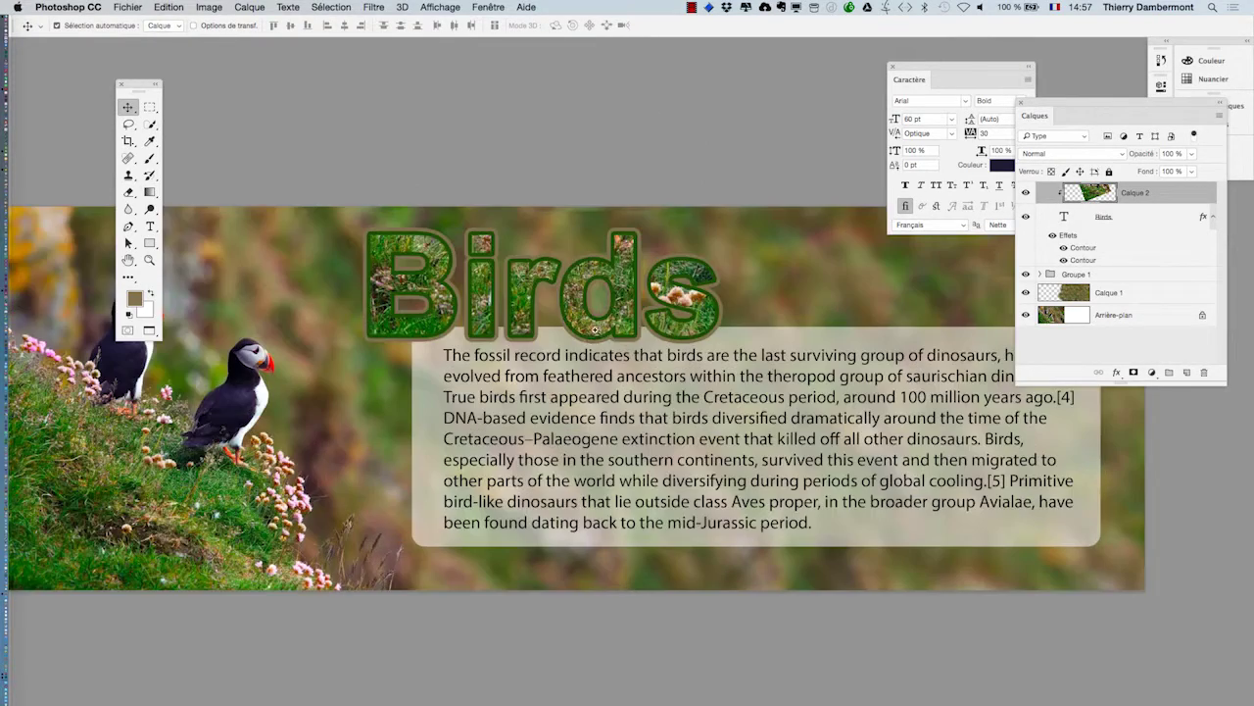
left_click(641, 331, "super")
left_click(690, 340, "alt+super")
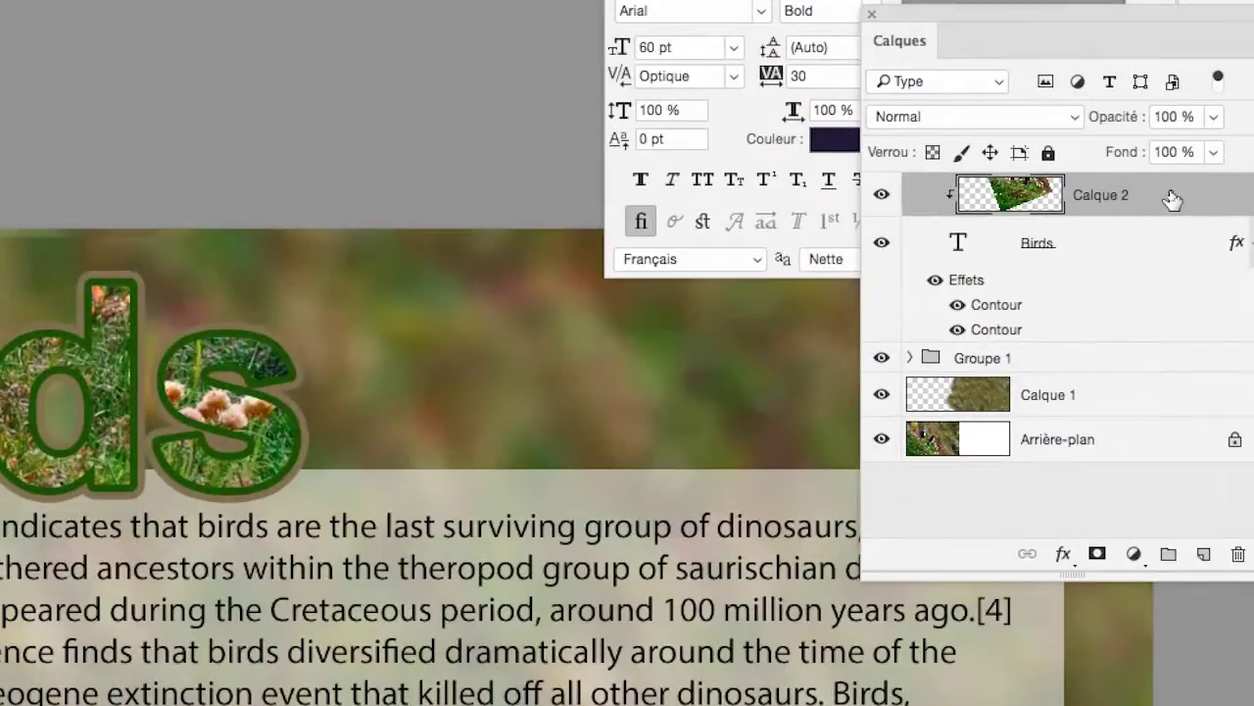
right_click(1173, 199)
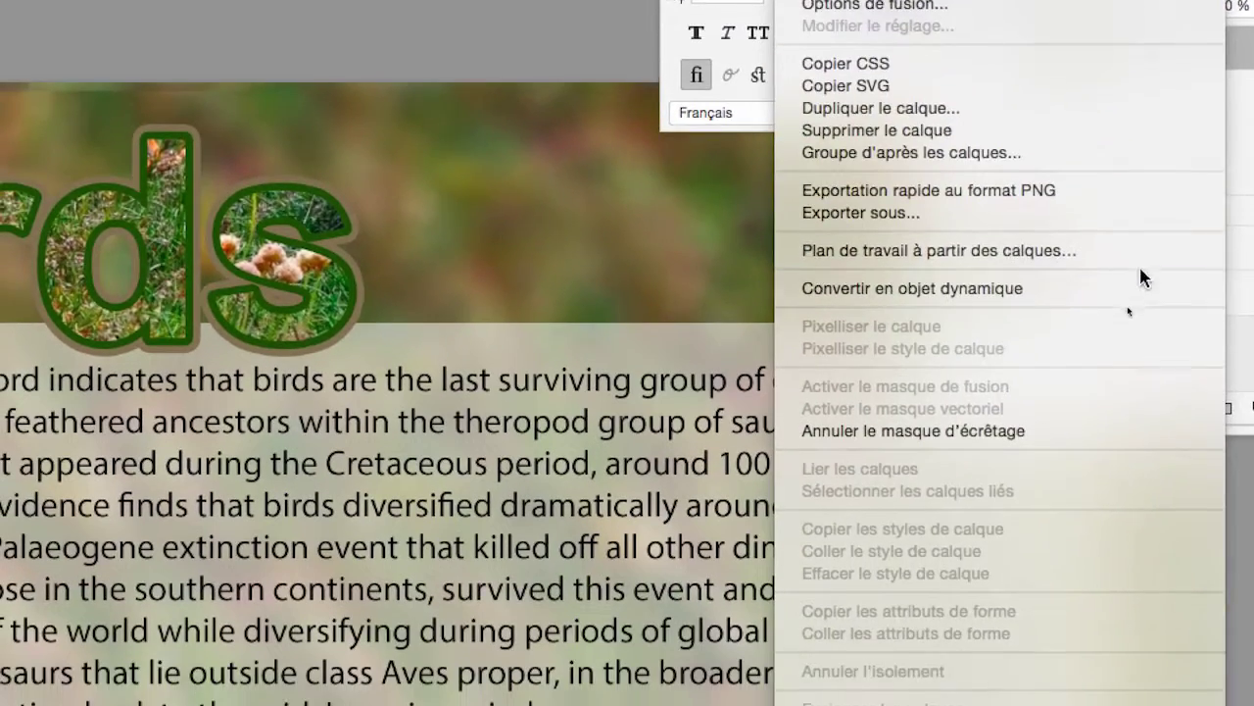
left_click(1126, 289)
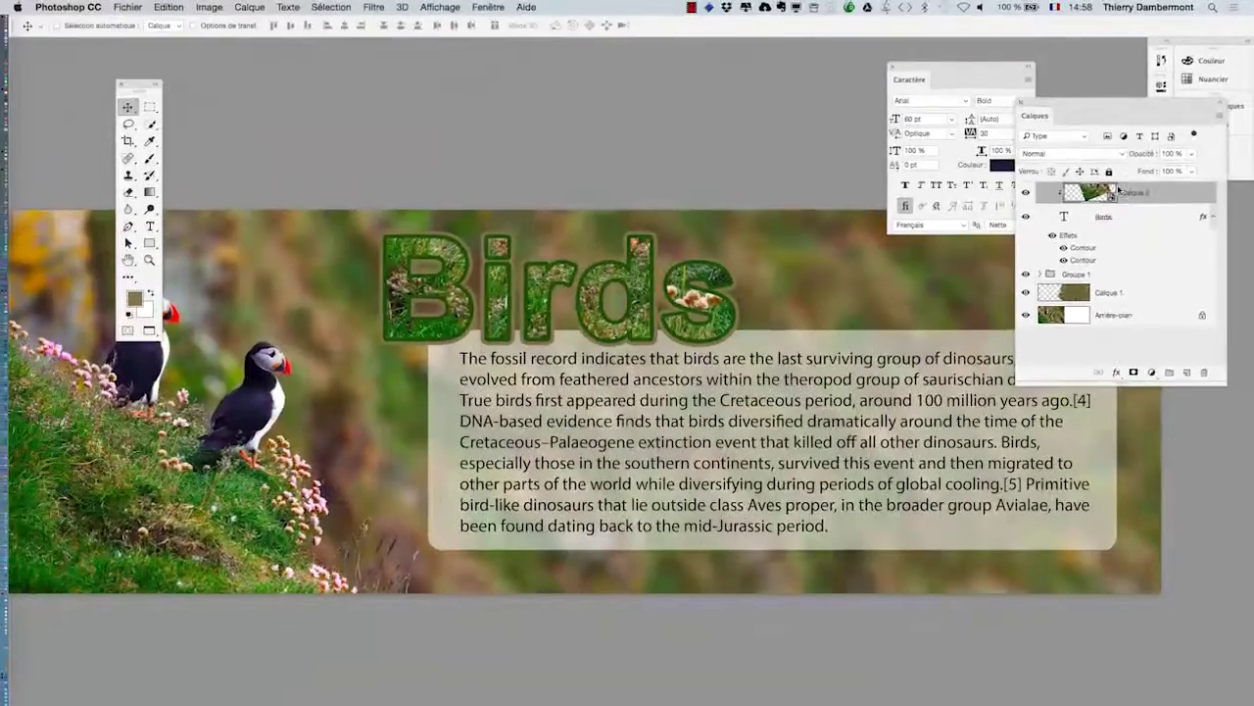
left_click(374, 7)
mouse_move(436, 201)
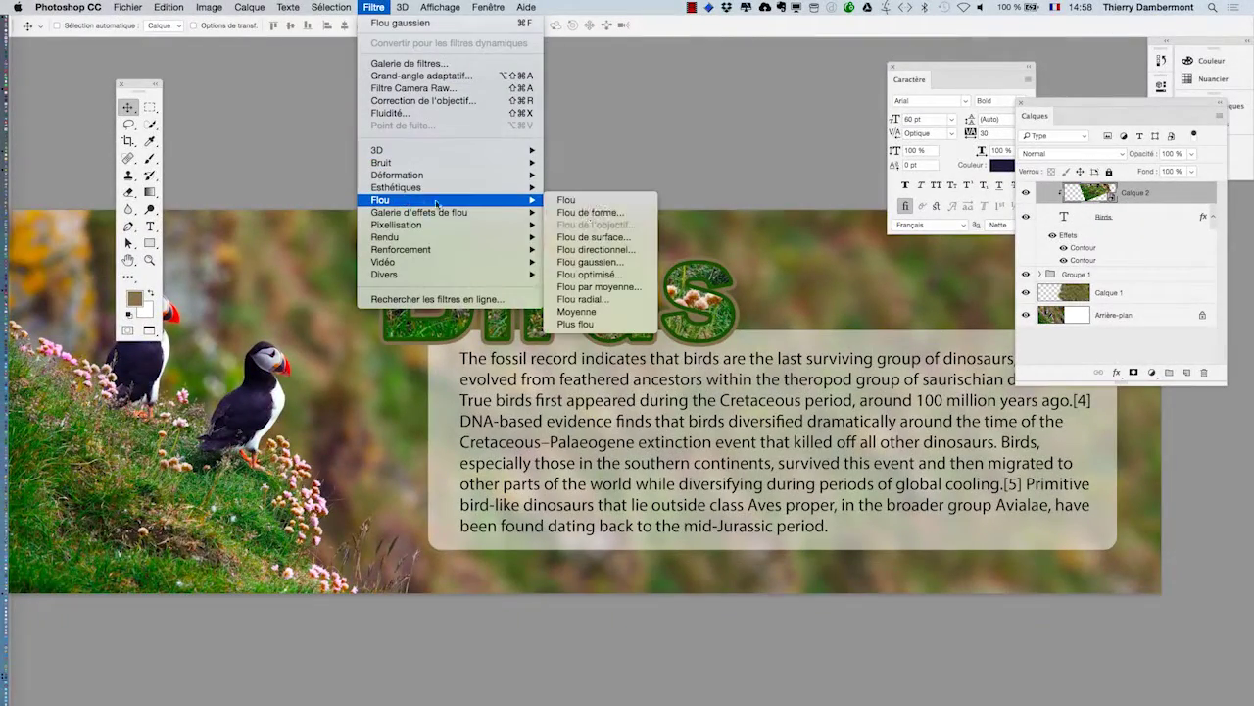
left_click(590, 262)
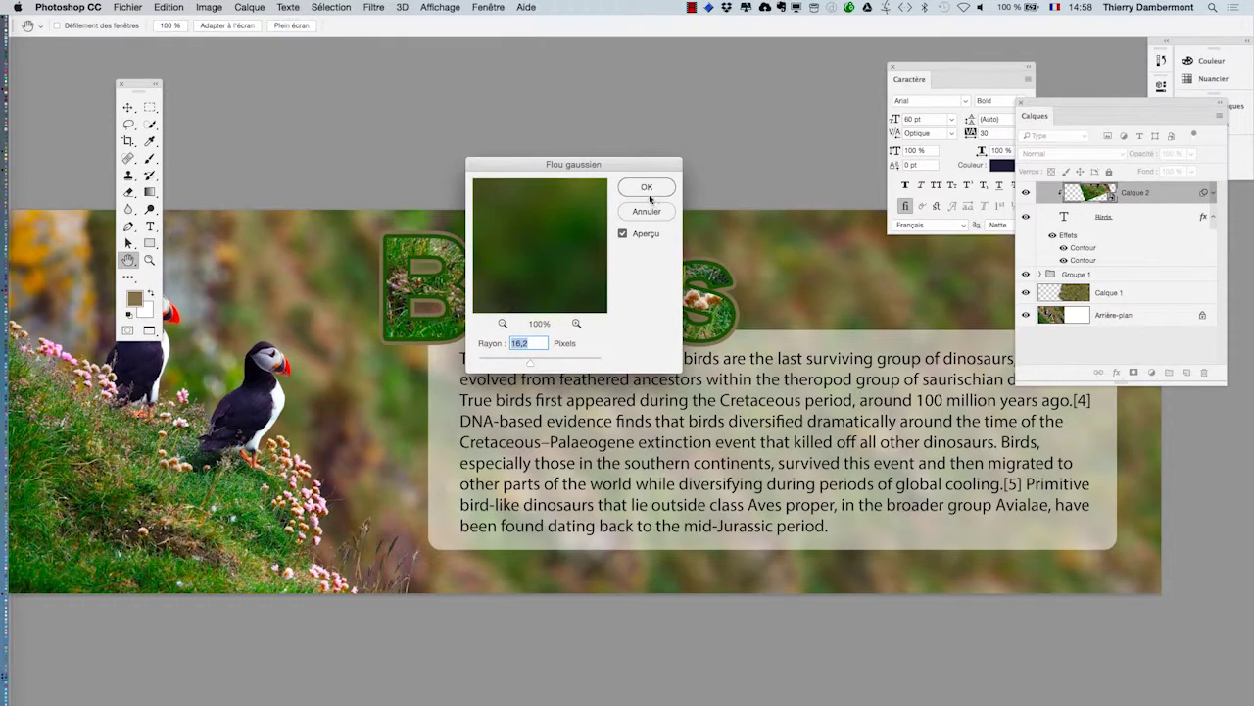
left_click(646, 189)
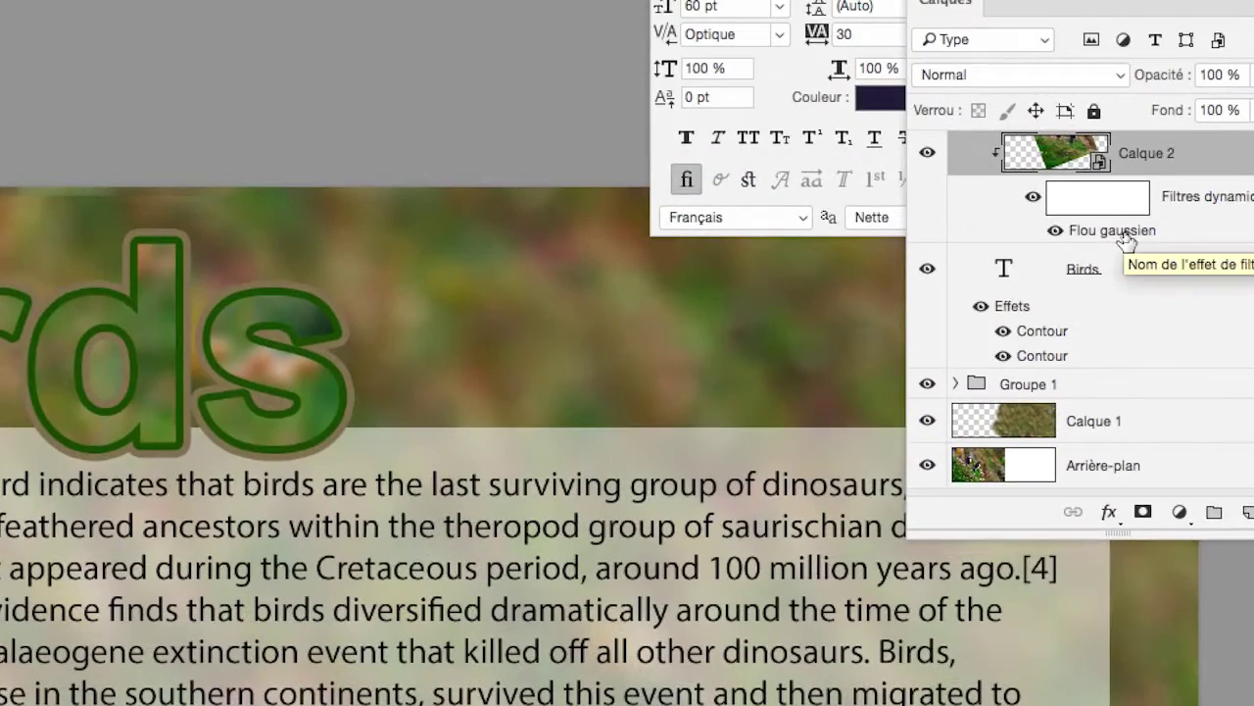
Step: Reopen the Gaussian Blur smart filter on Calque 2 and reduce its radius to about 1.4 pixels
double_click(1095, 234)
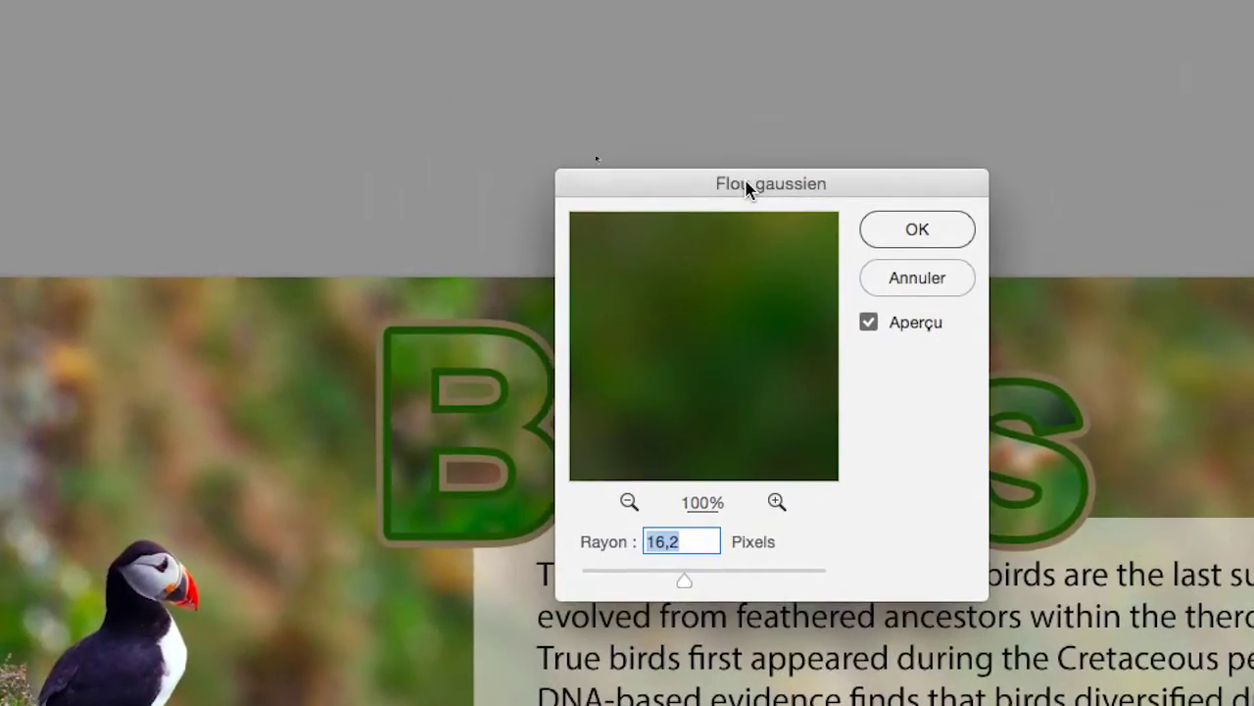
left_click_drag(49, 96, 907, 134)
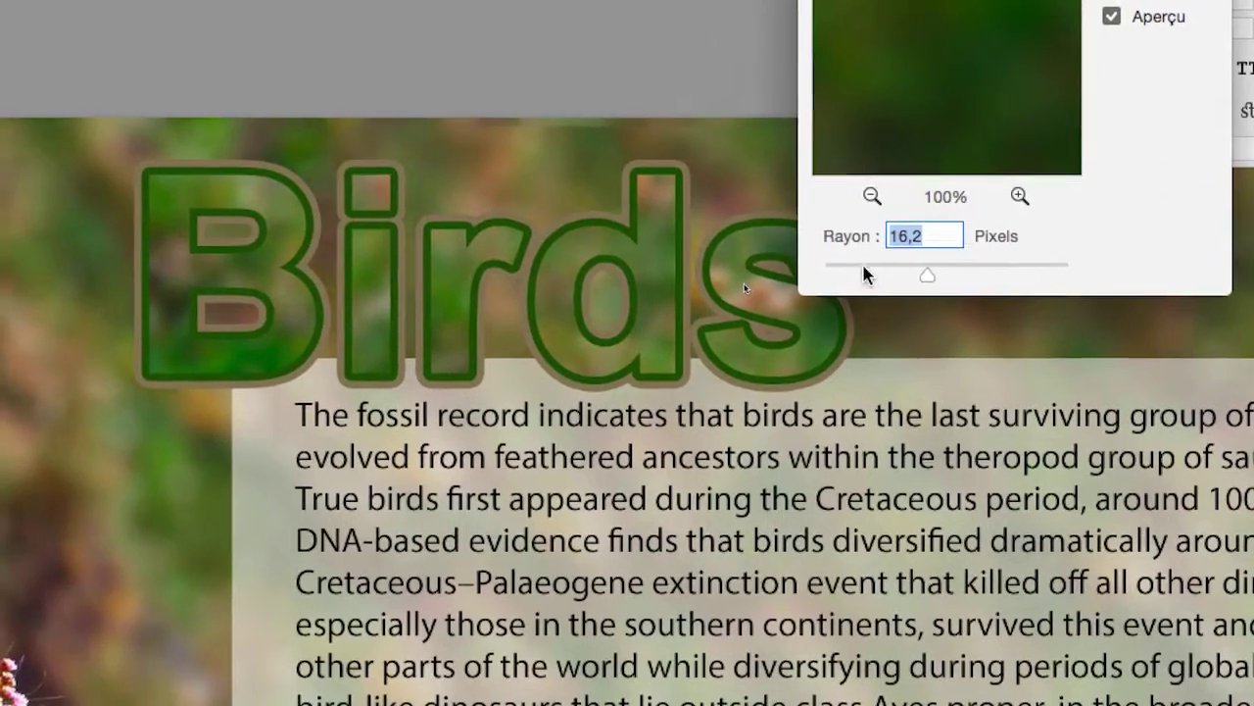
left_click_drag(859, 324, 856, 325)
left_click_drag(859, 265, 851, 271)
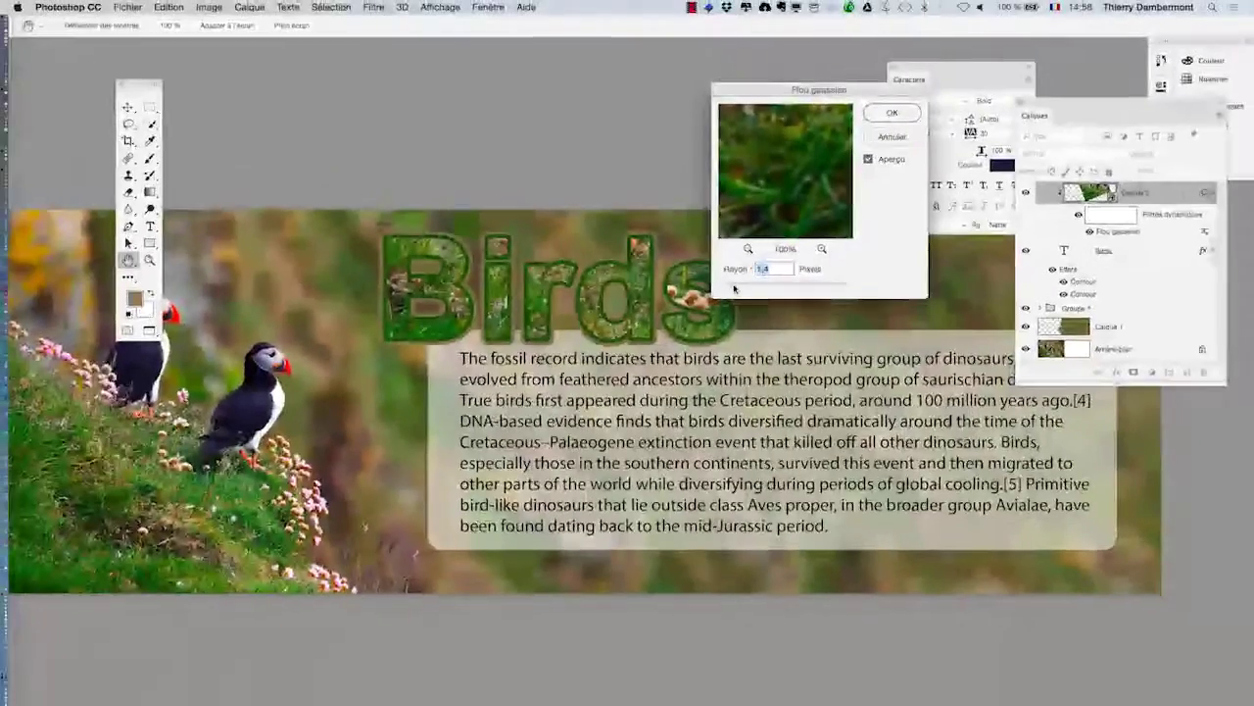
left_click(872, 117)
Step: Shift the Calque 2 photo inside the Birds letters so that a grassier area without the pink flowers fills them
scroll(530, 293, "up", 2)
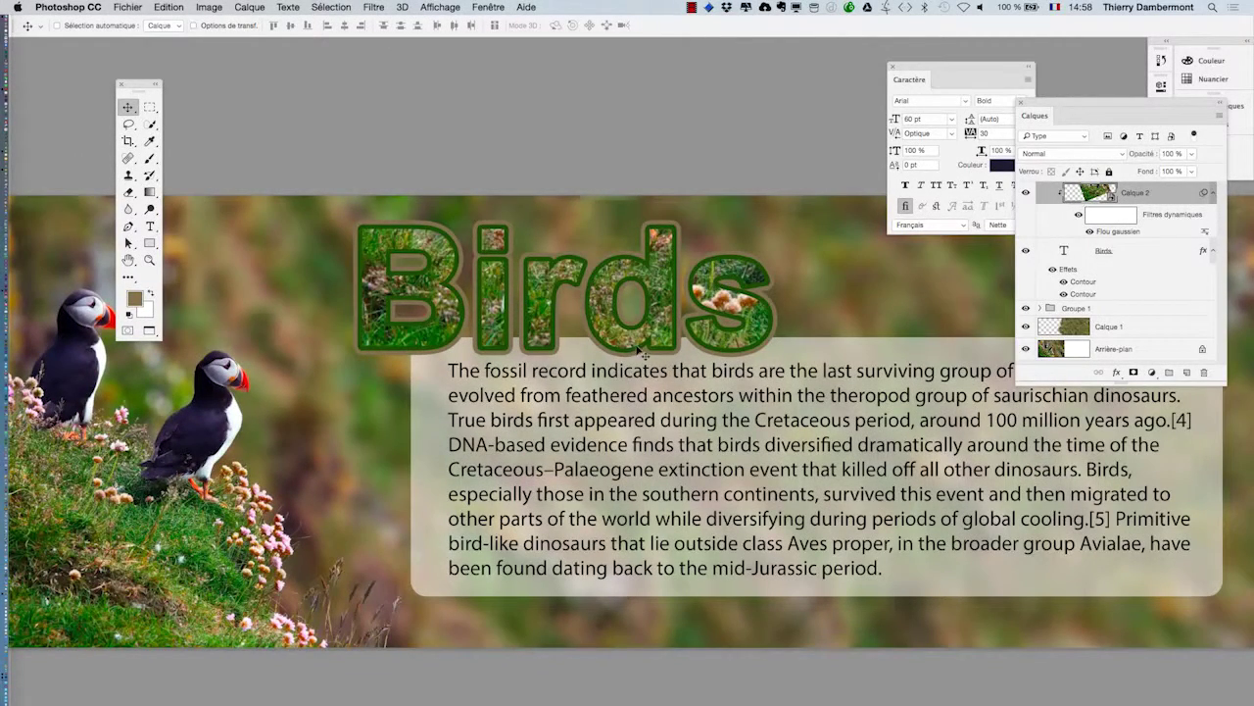
left_click_drag(639, 350, 479, 311)
left_click(720, 488, "alt+super")
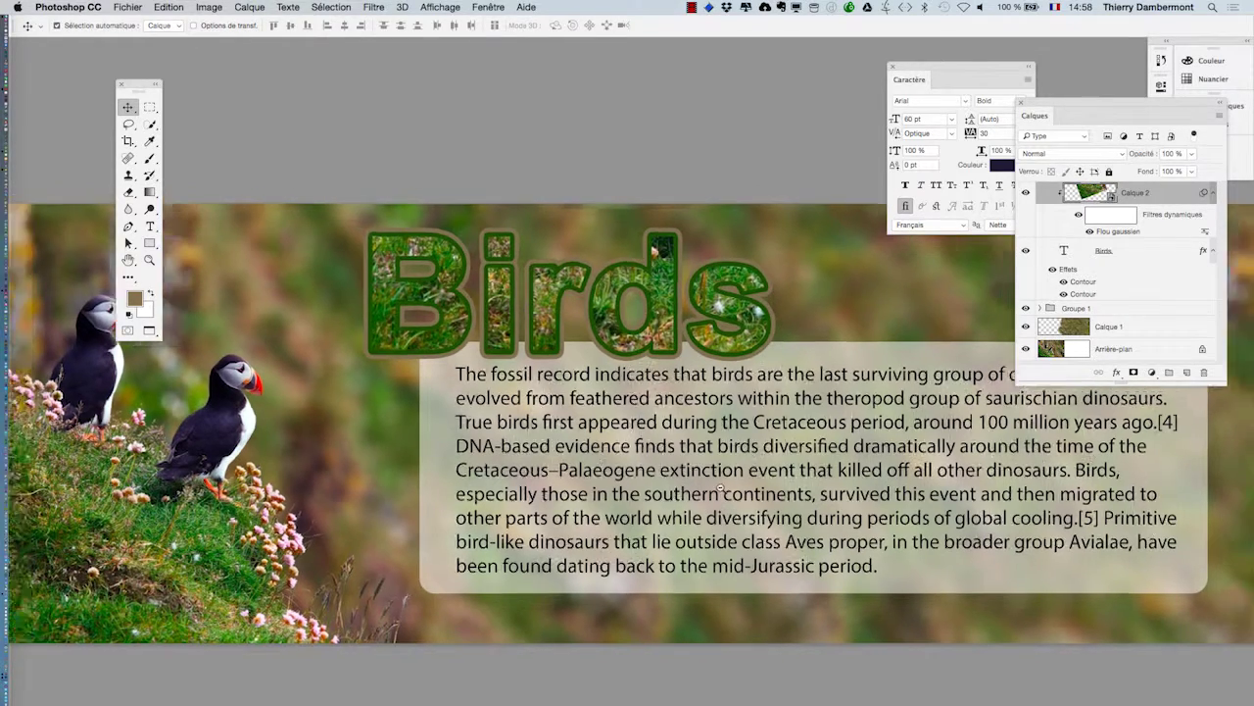
left_click(720, 488, "alt+super")
left_click_drag(652, 389, 540, 414)
Step: Save the layered banner under the next AJOUT DE ZONE version number in Photoshop format, with maximised compatibility
left_click(127, 7)
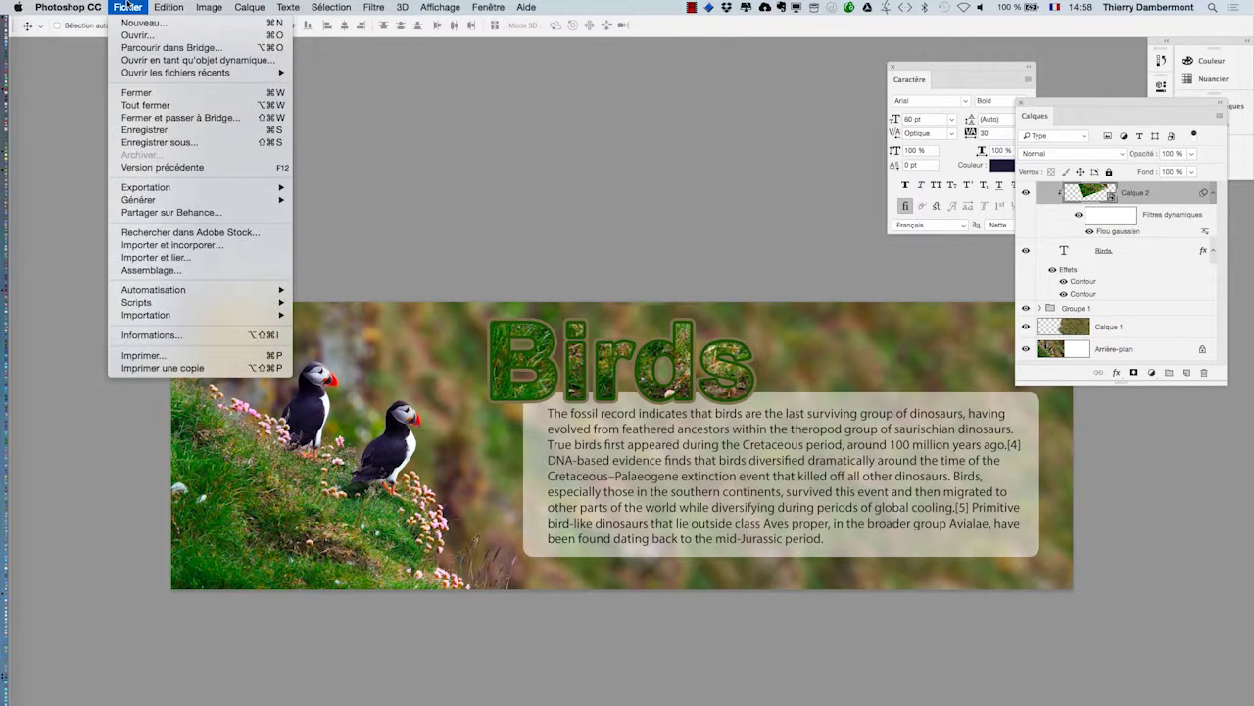
left_click(162, 127)
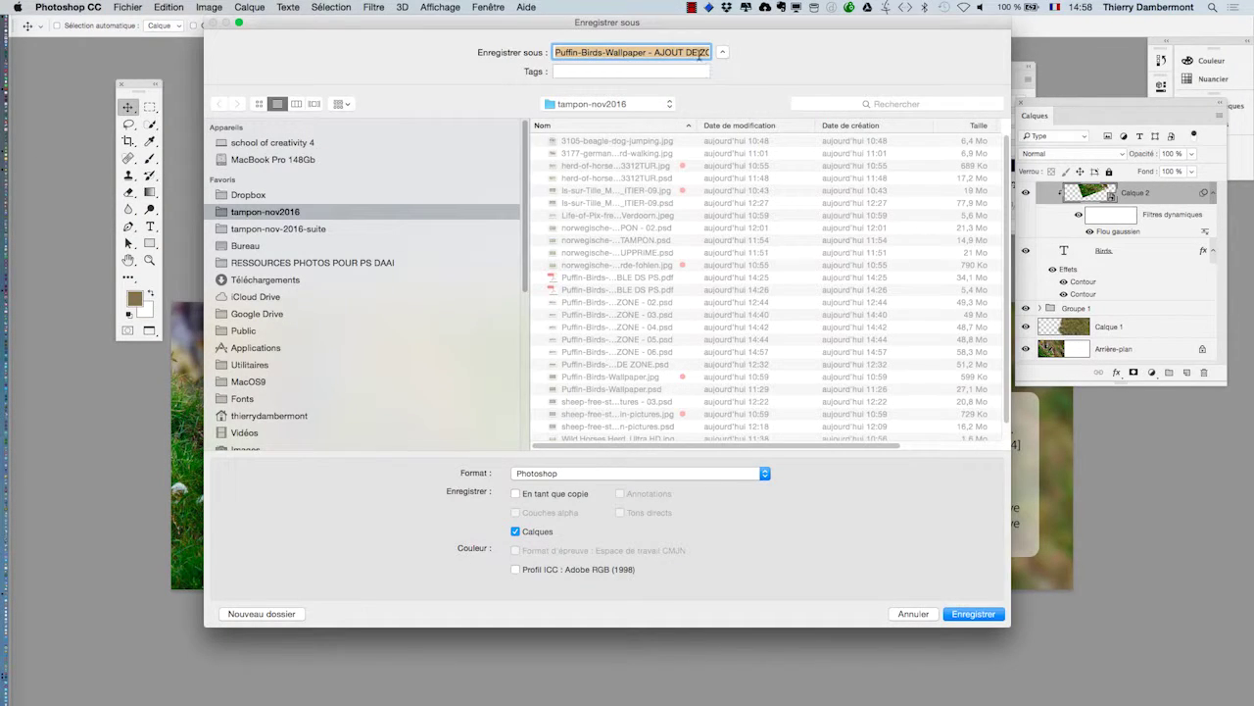
left_click(700, 54)
key("Down")
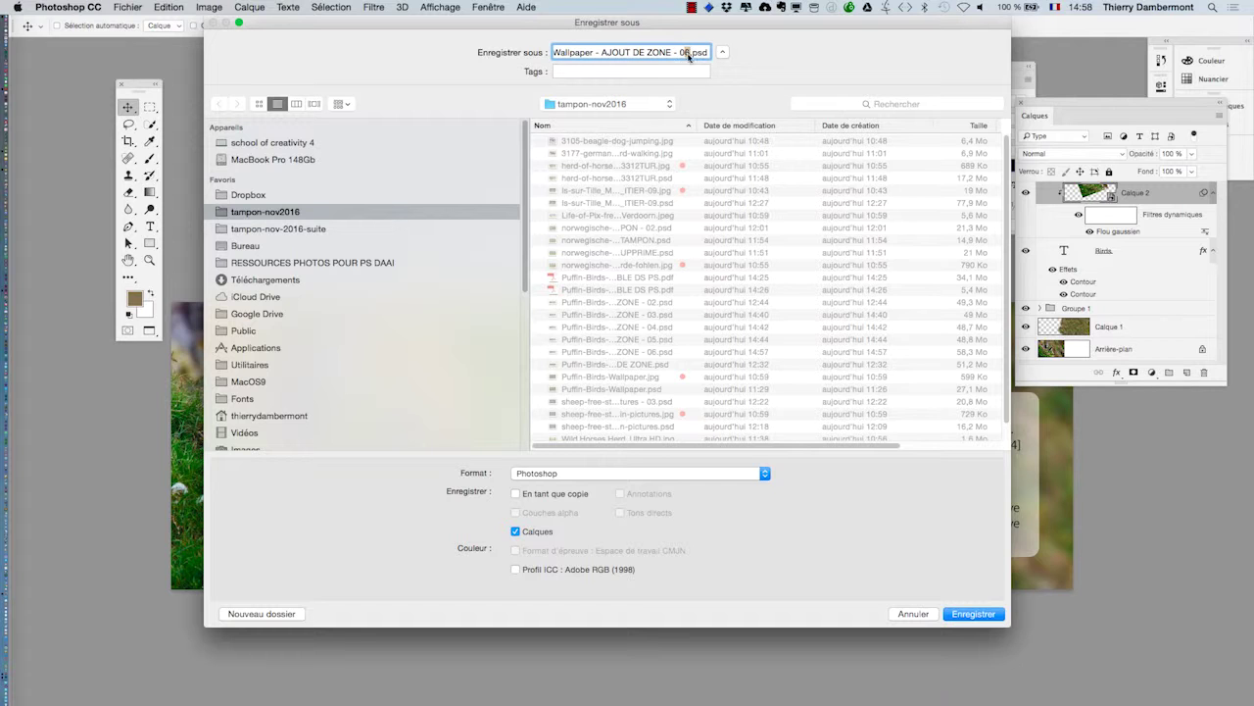
key("Return")
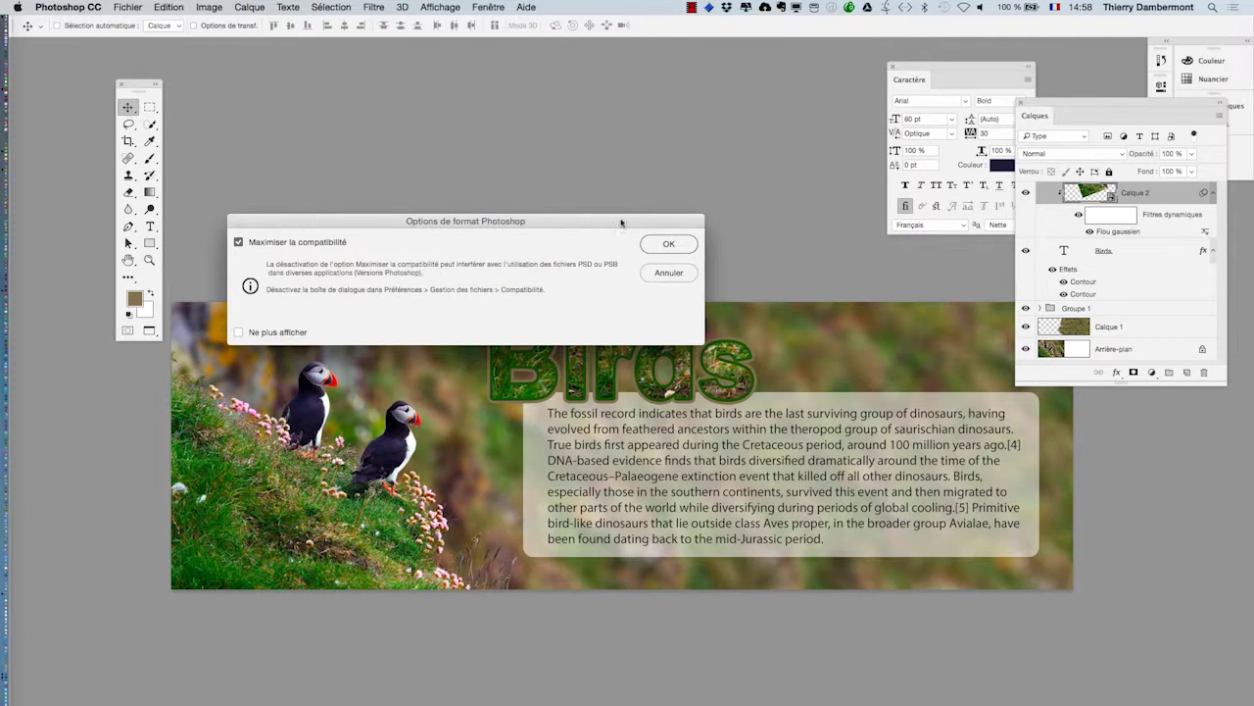
left_click(649, 243)
key("super")
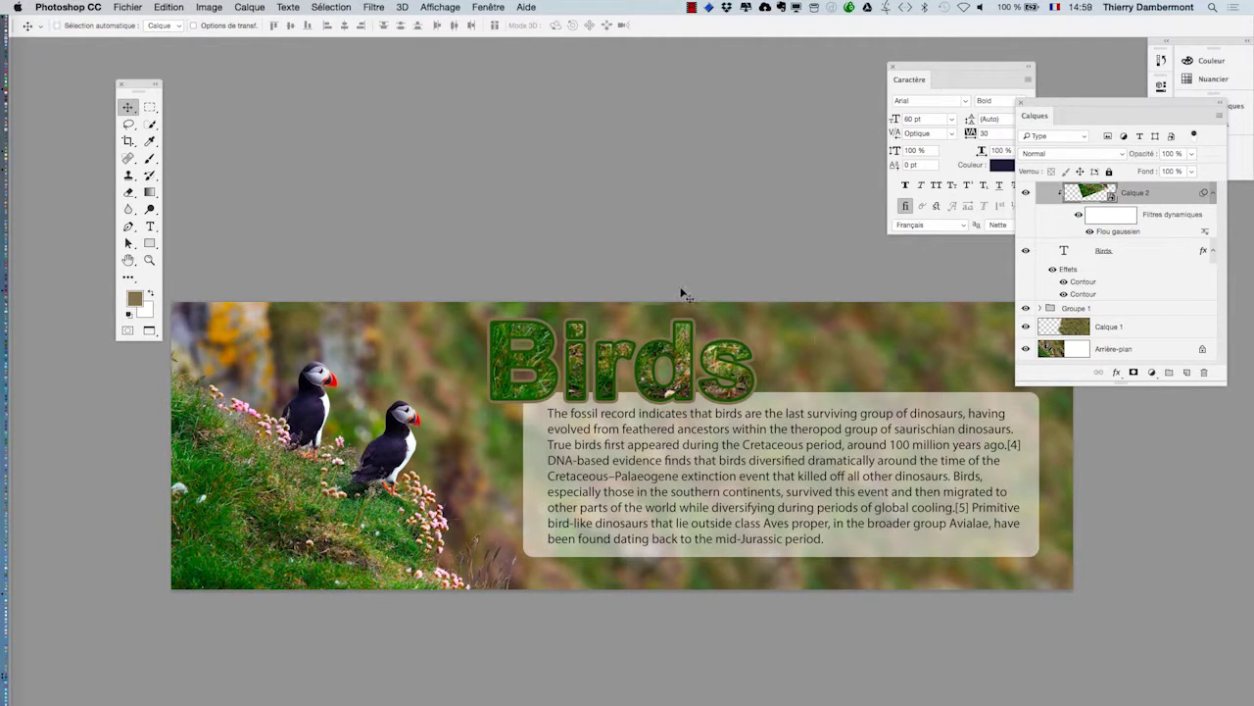
Step: Zoom in on the Birds title, move the Character panel over the puffin area, and reposition and lengthen the Layers panel
scroll(741, 383, "up", 5)
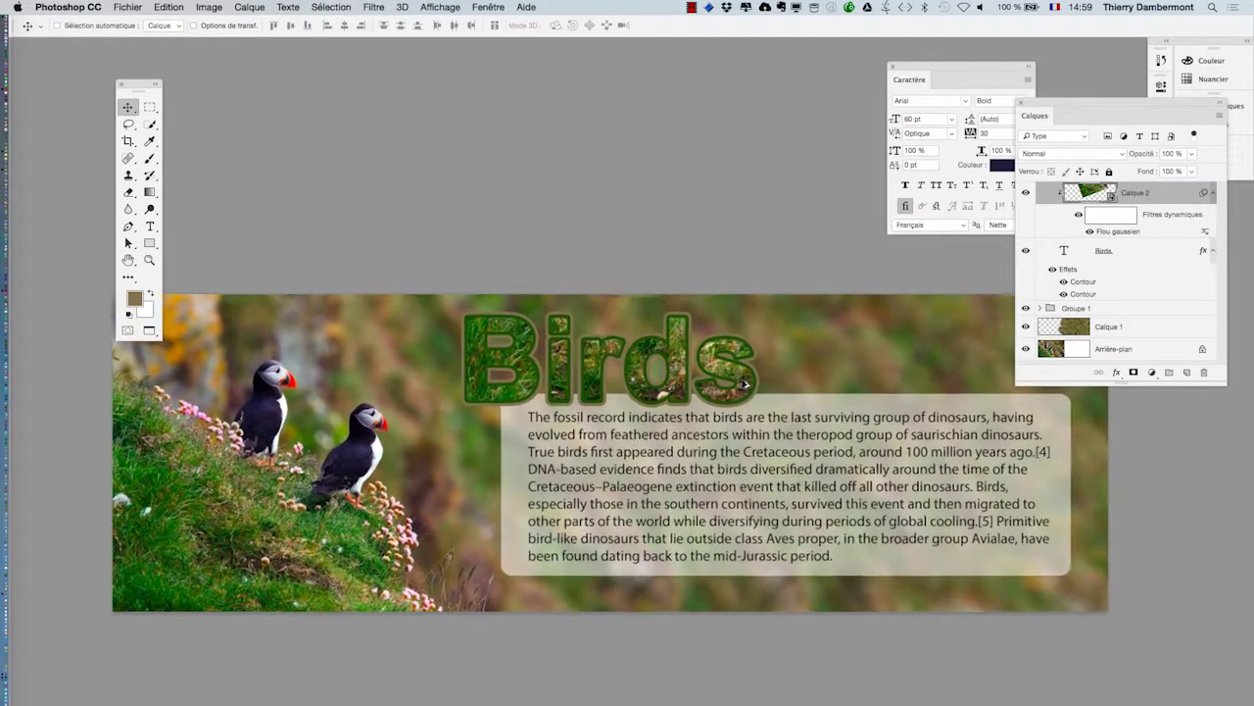
scroll(742, 387, "up", 3)
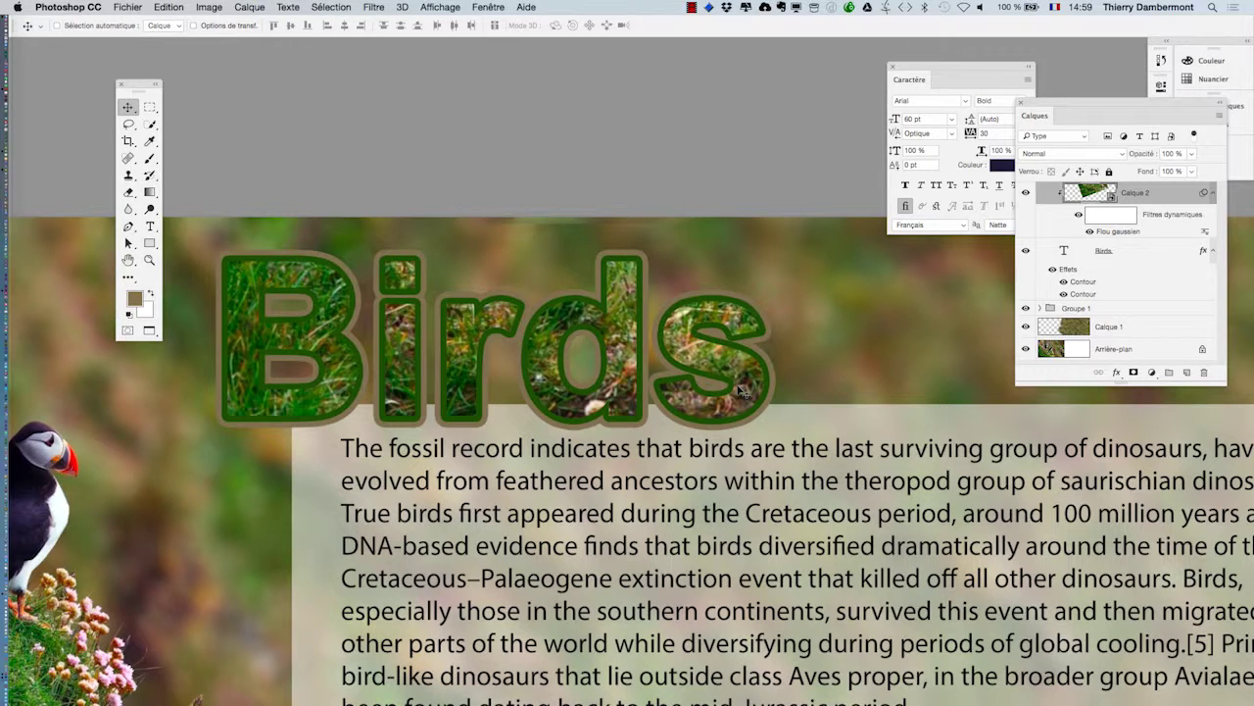
scroll(437, 453, "down", 3)
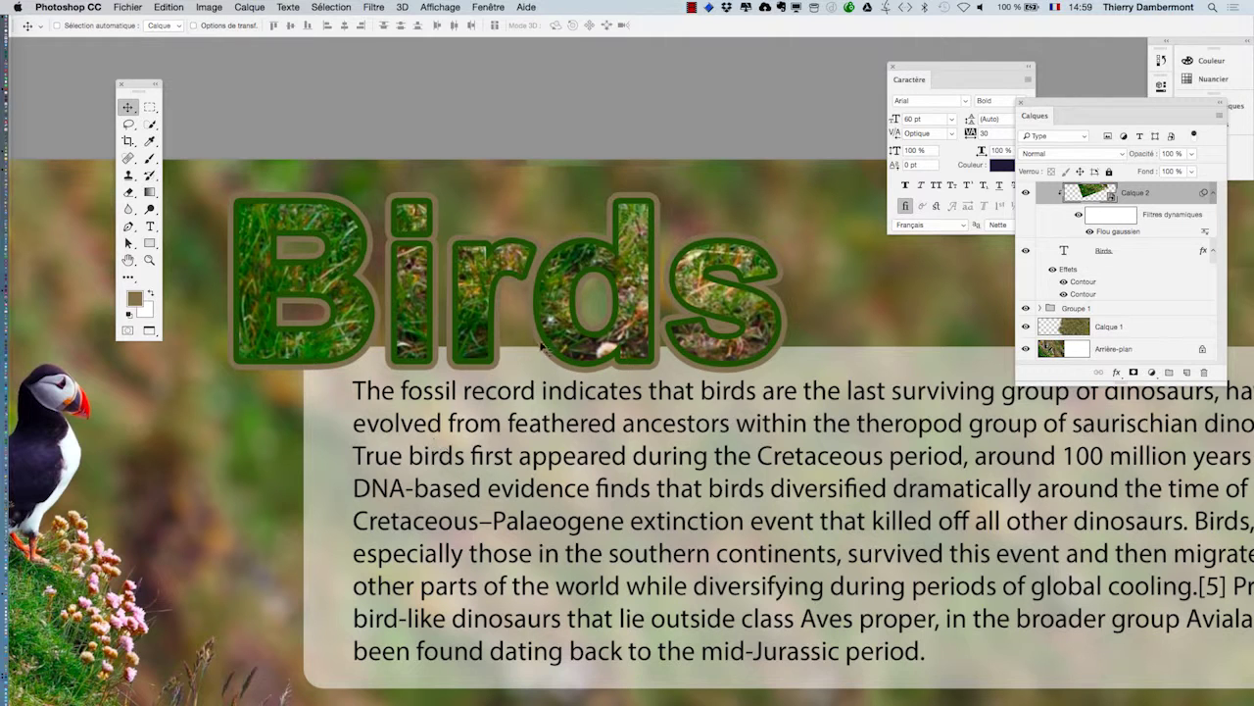
left_click_drag(906, 72, 152, 500)
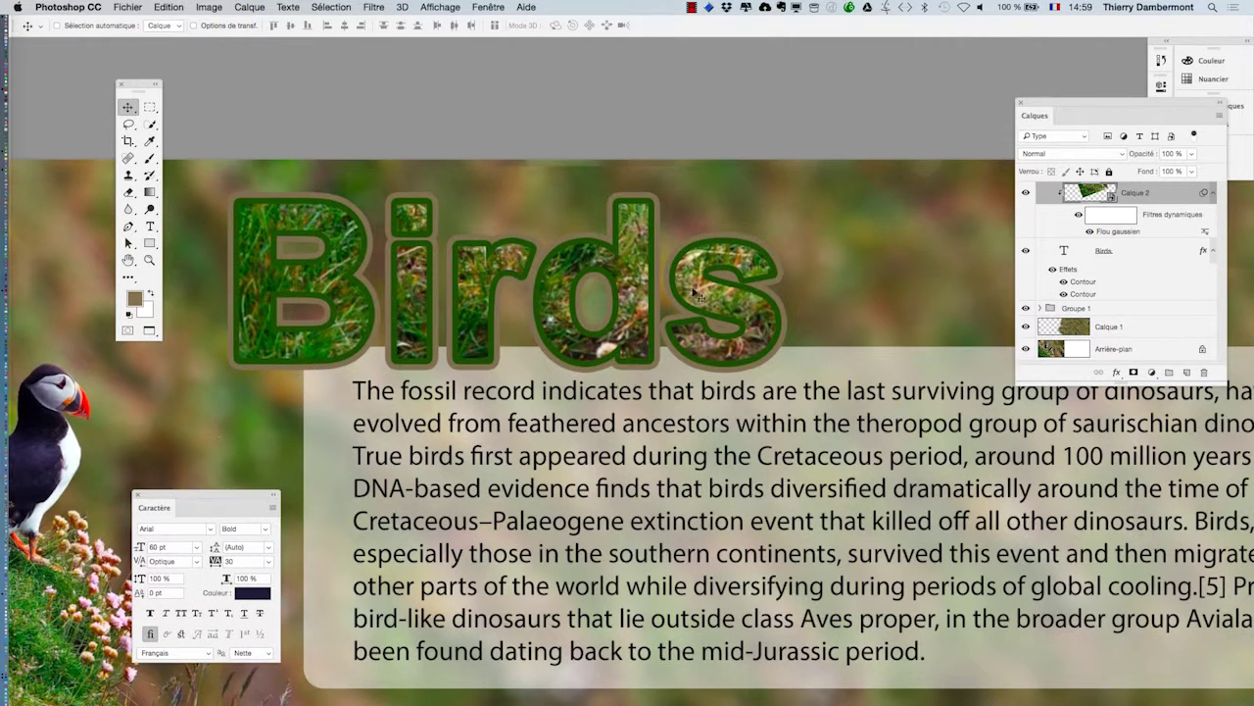
left_click_drag(1058, 107, 919, 110)
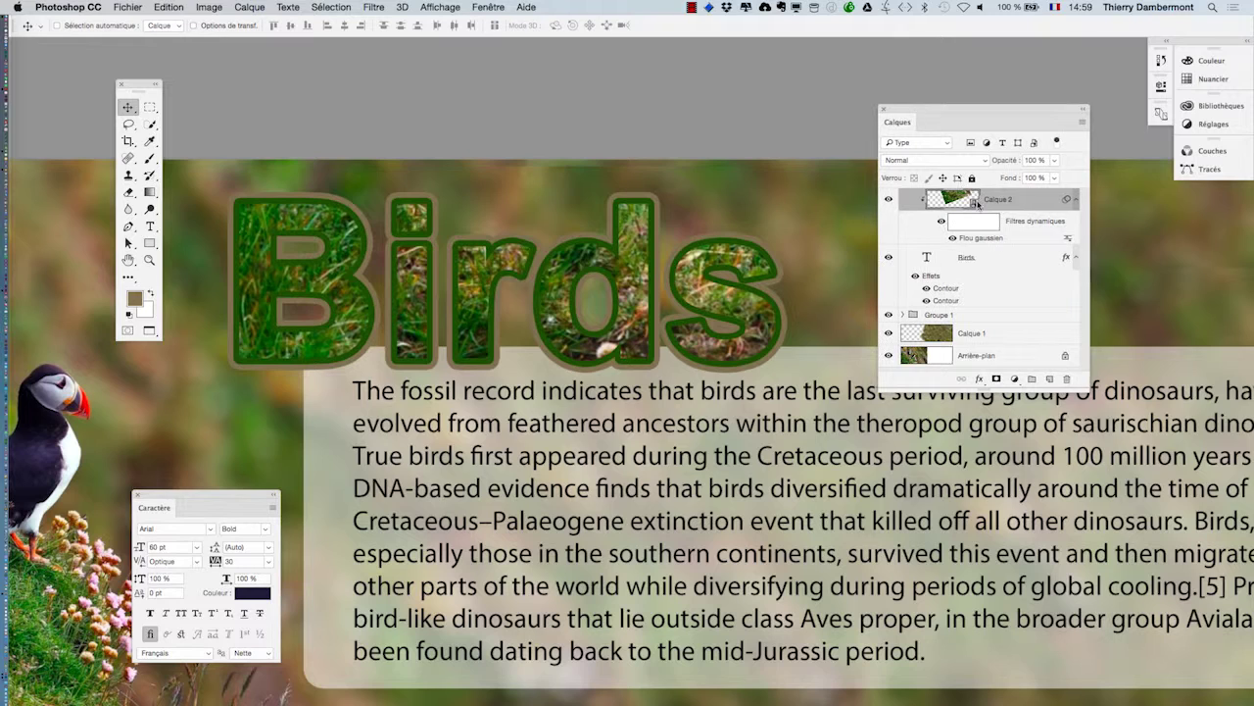
left_click_drag(1083, 386, 1097, 512)
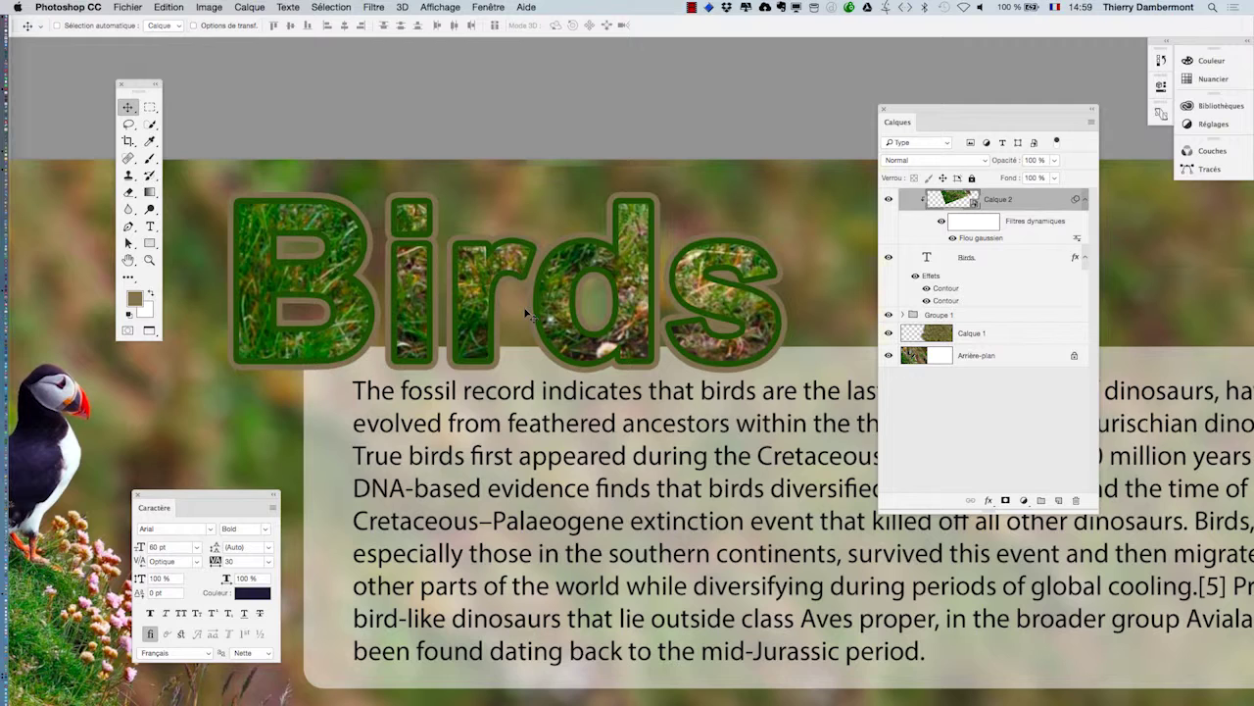
Step: Recolour the outer stroke of the Birds text to golden yellow #d8ae45 and apply the layer style
double_click(946, 300)
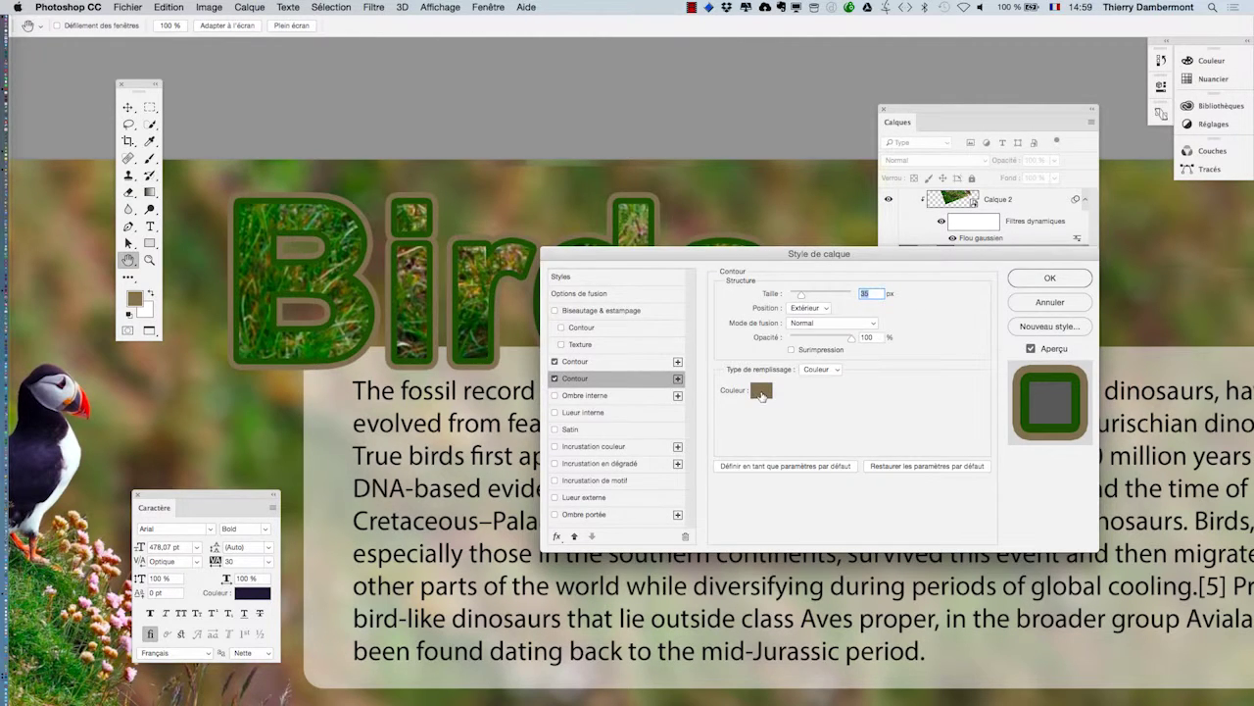
left_click(762, 393)
left_click(553, 273)
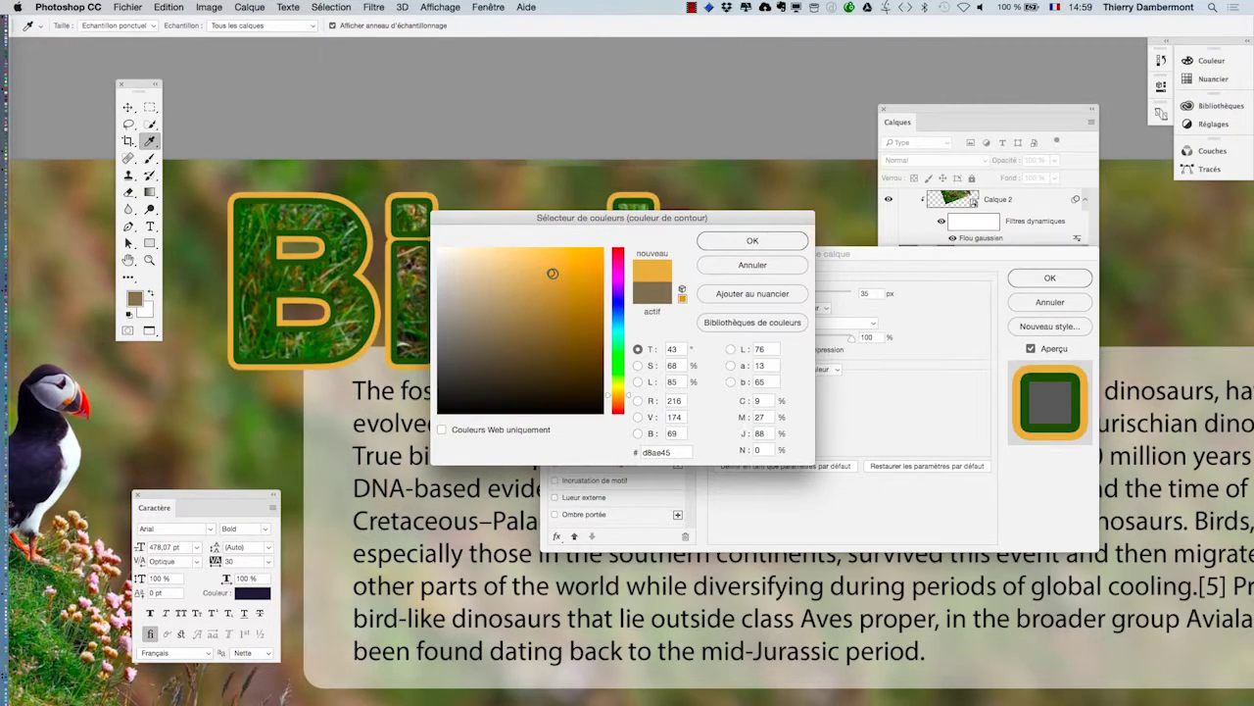
left_click(787, 245)
left_click(1051, 277)
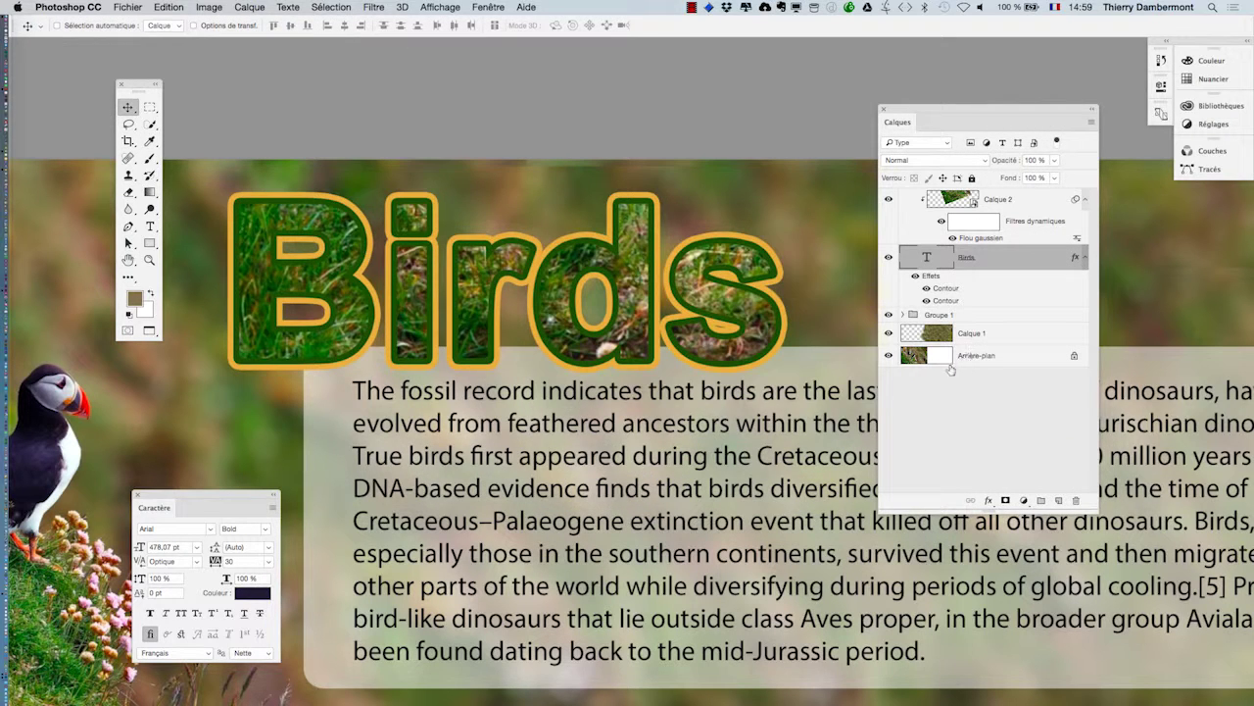
Step: Reopen the outer Contour effect of the Birds text, try lighter and darker greys, and set its colour to #ebebeb
double_click(947, 300)
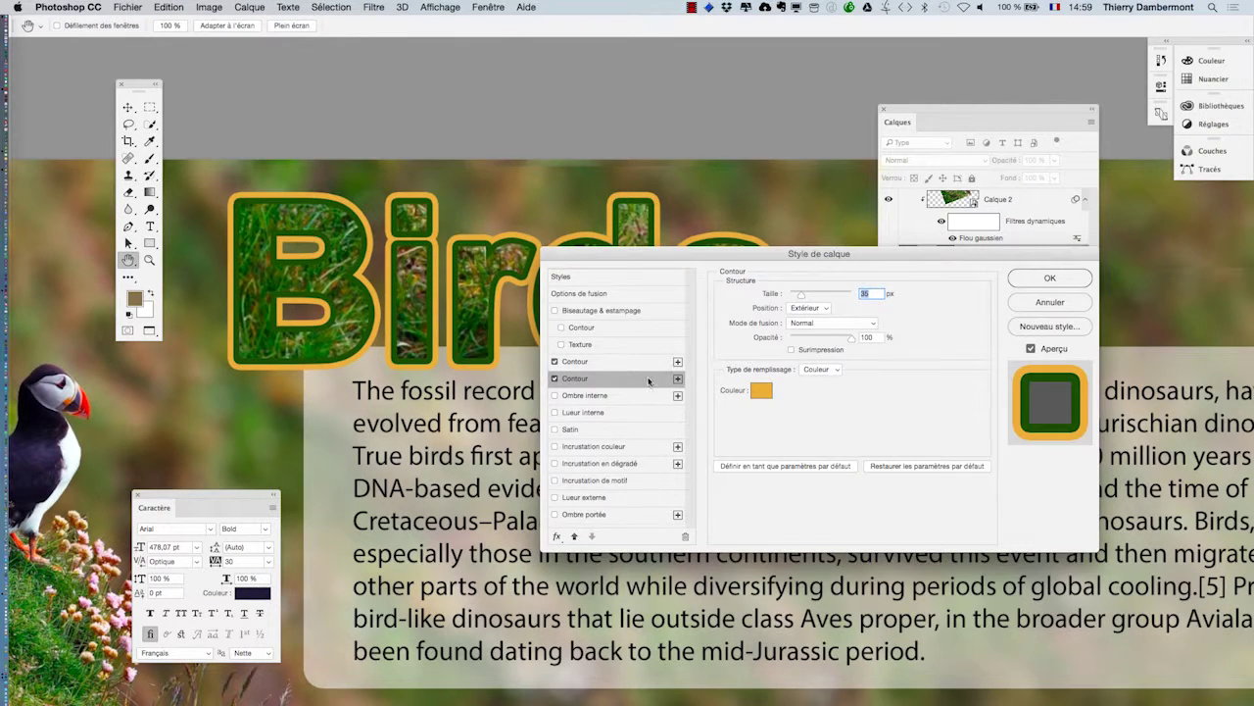
left_click(760, 392)
left_click(416, 272)
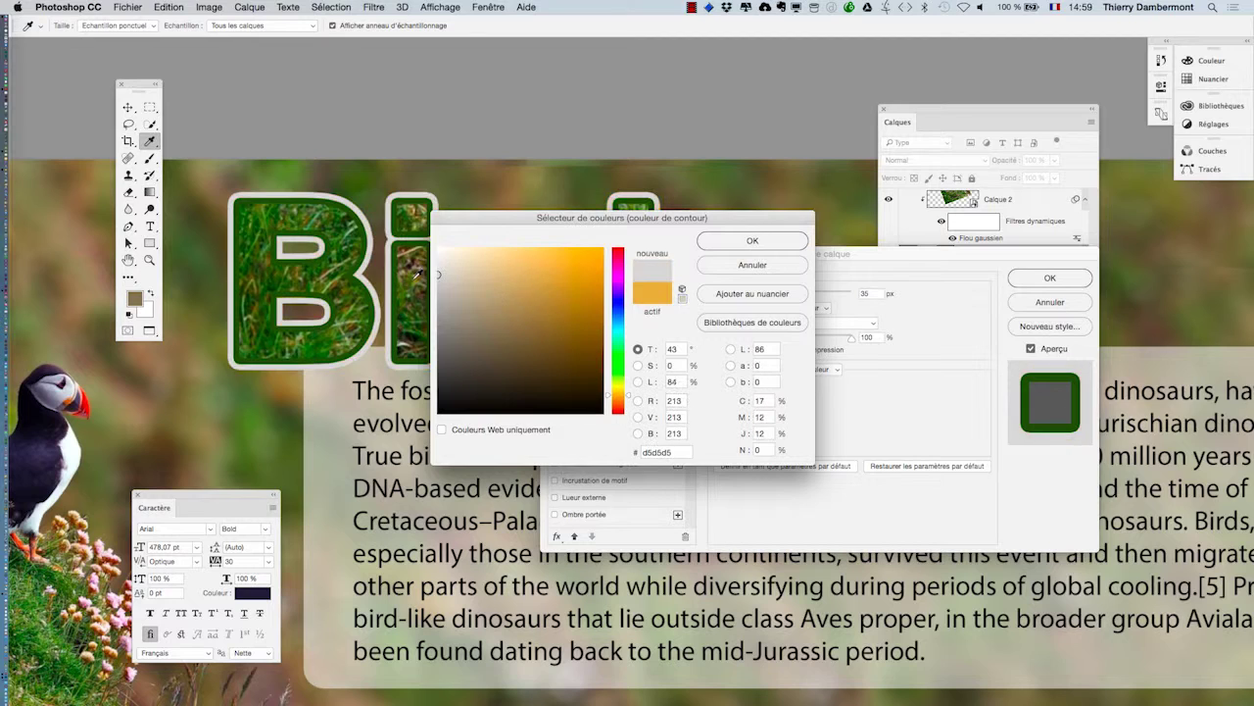
left_click(433, 299)
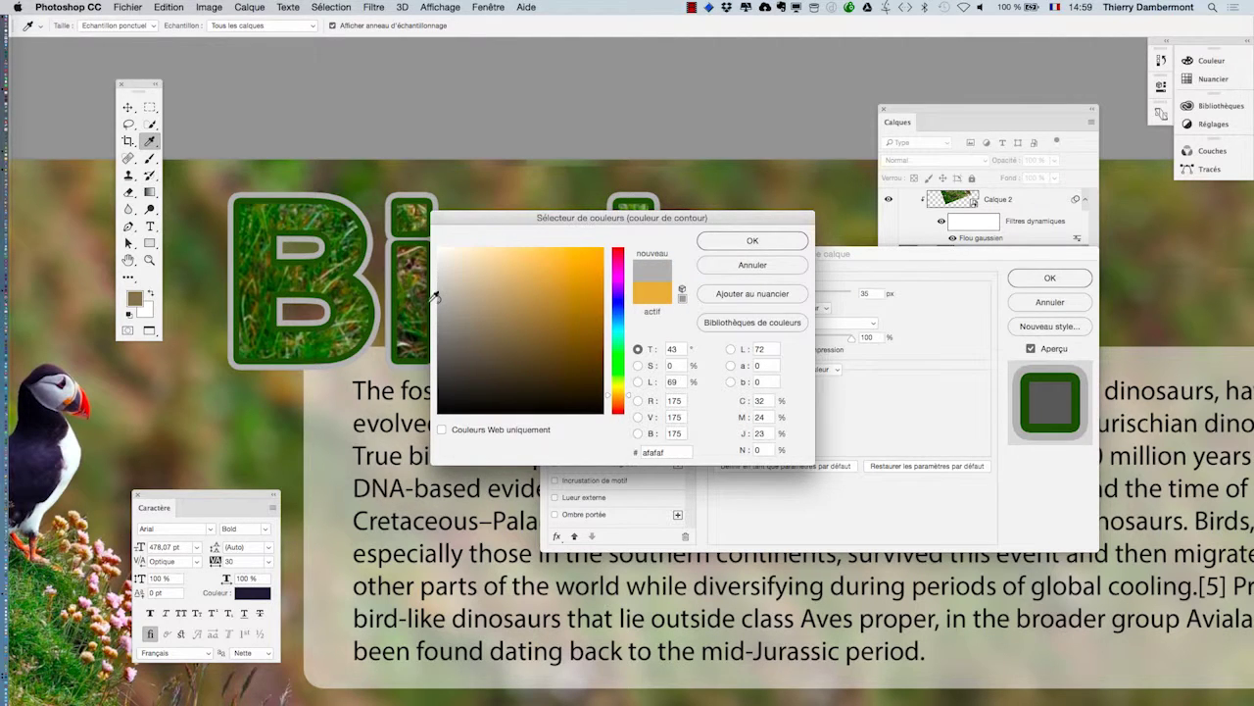
left_click(438, 261)
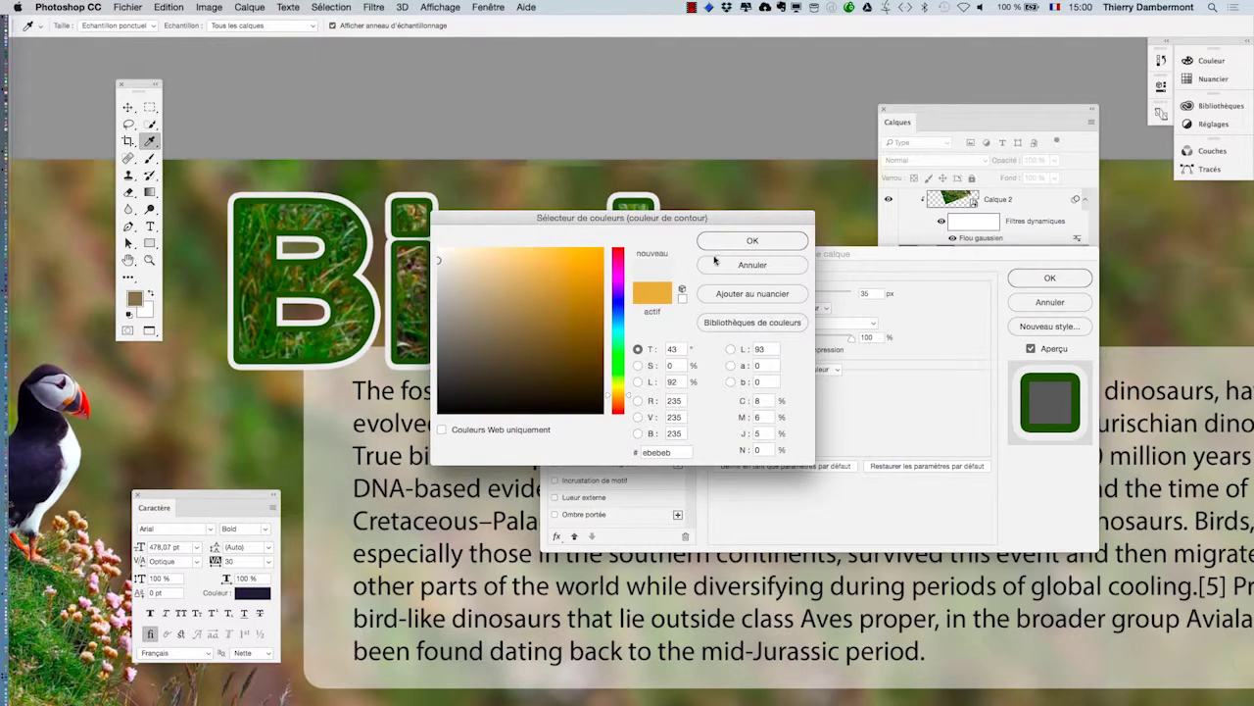
left_click(750, 241)
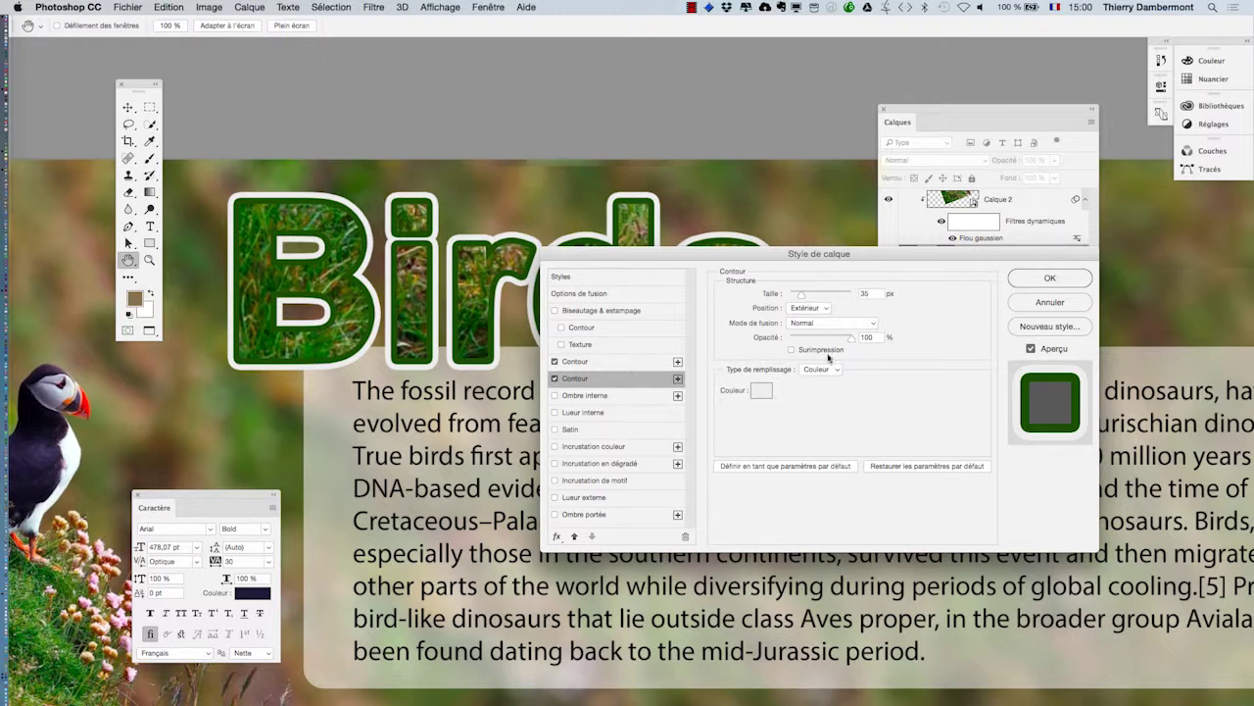
Step: Set the outer stroke's size to 27 px and its blend mode to Densité couleur +
left_click(794, 294)
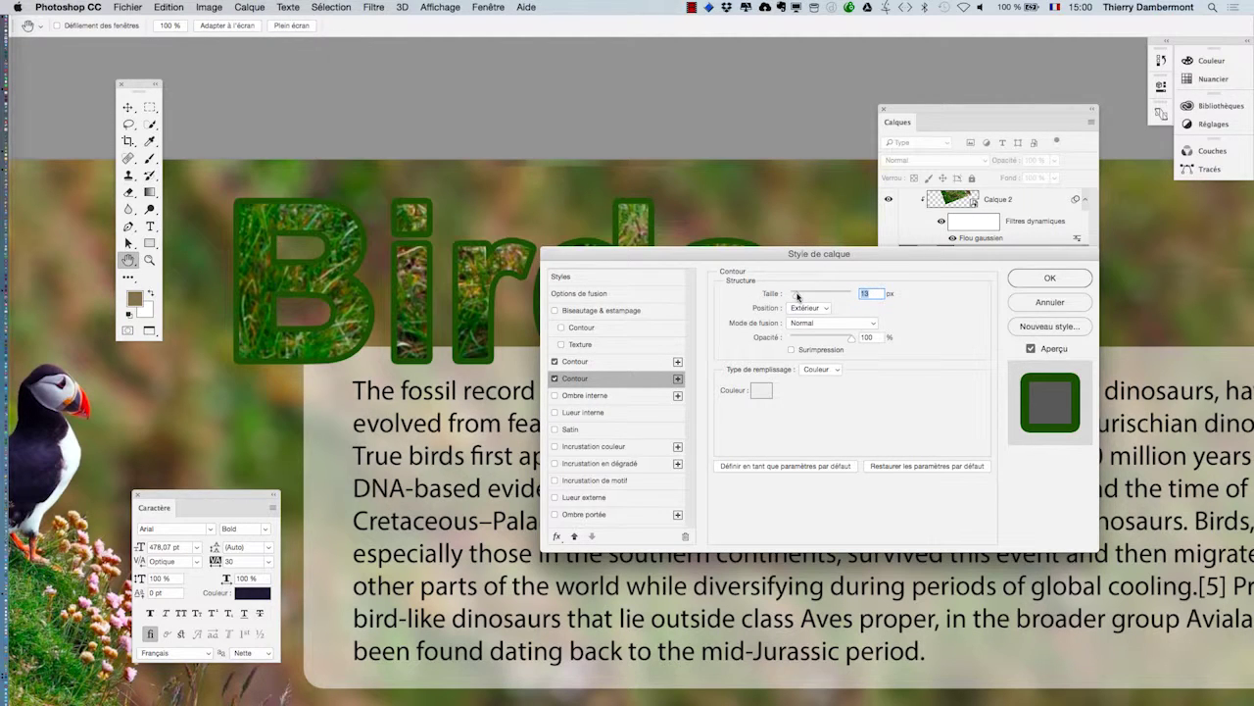
left_click_drag(799, 296, 802, 296)
left_click(809, 325)
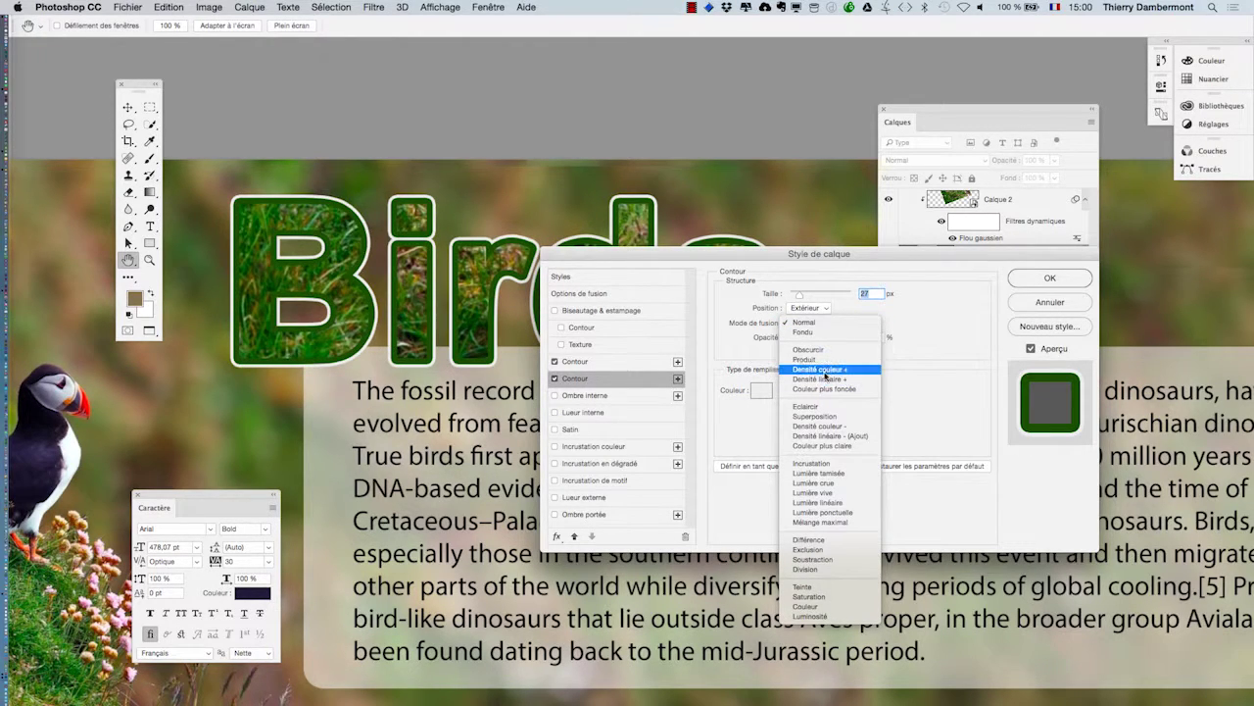
left_click(823, 370)
scroll(807, 326, "down", 1)
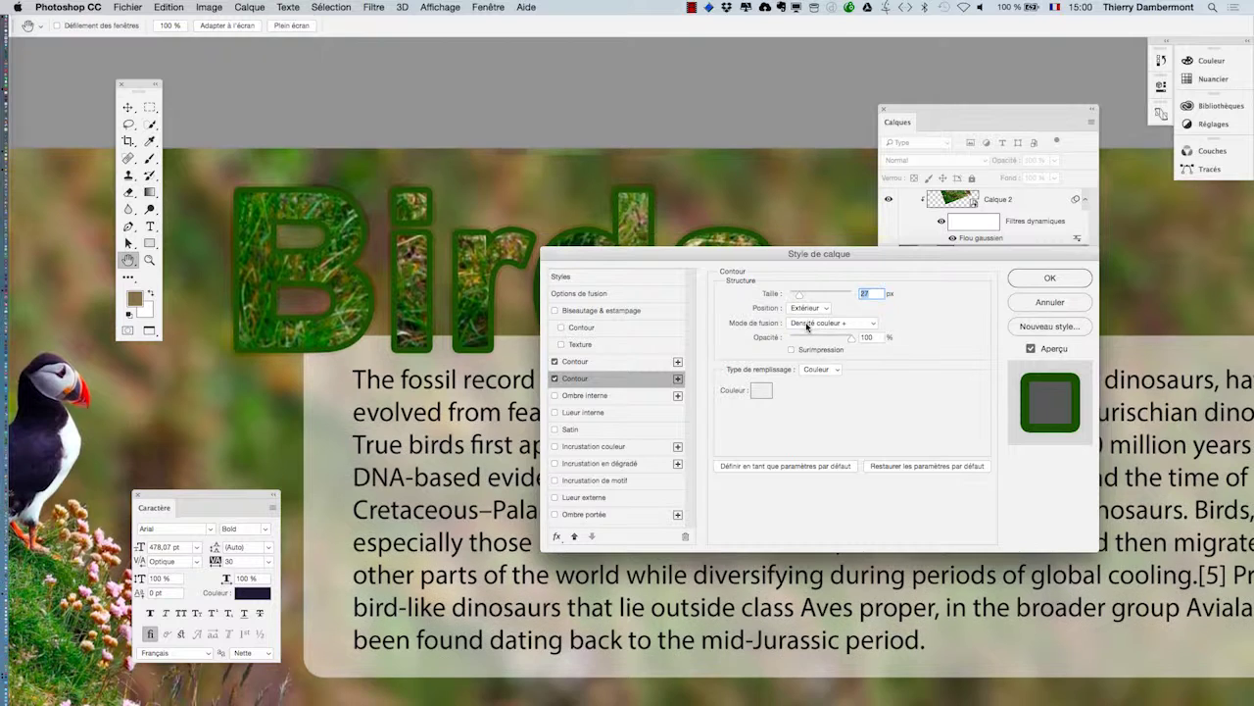
Step: Change the outer stroke's blend mode to Densité couleur -, lower its opacity to 65 %, and apply the layer style
left_click(810, 326)
left_click(821, 360)
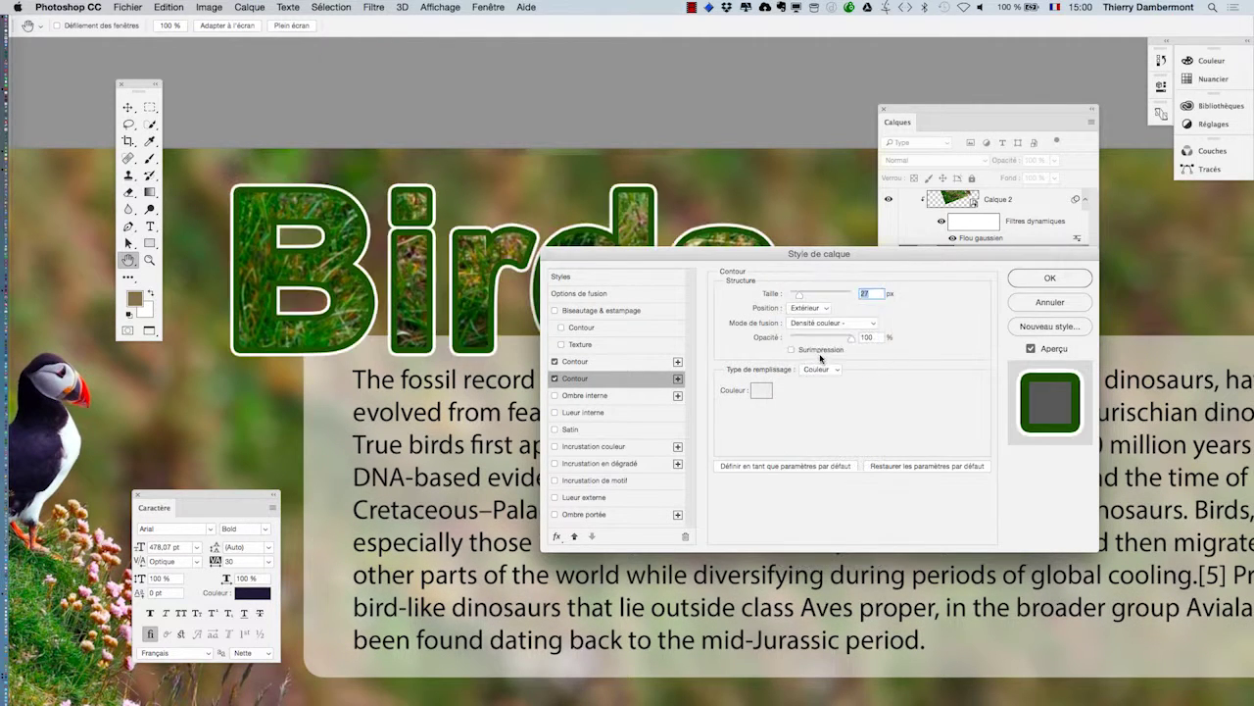
left_click(817, 329)
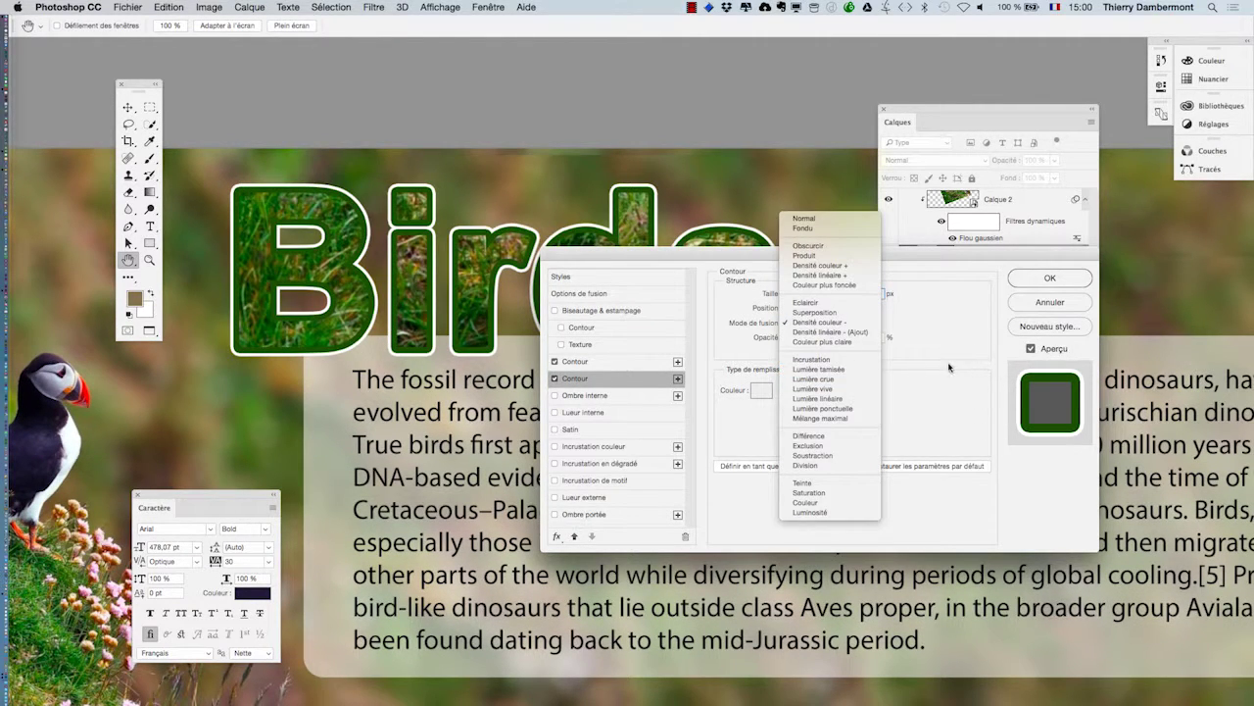
left_click(836, 329)
left_click_drag(849, 337, 829, 338)
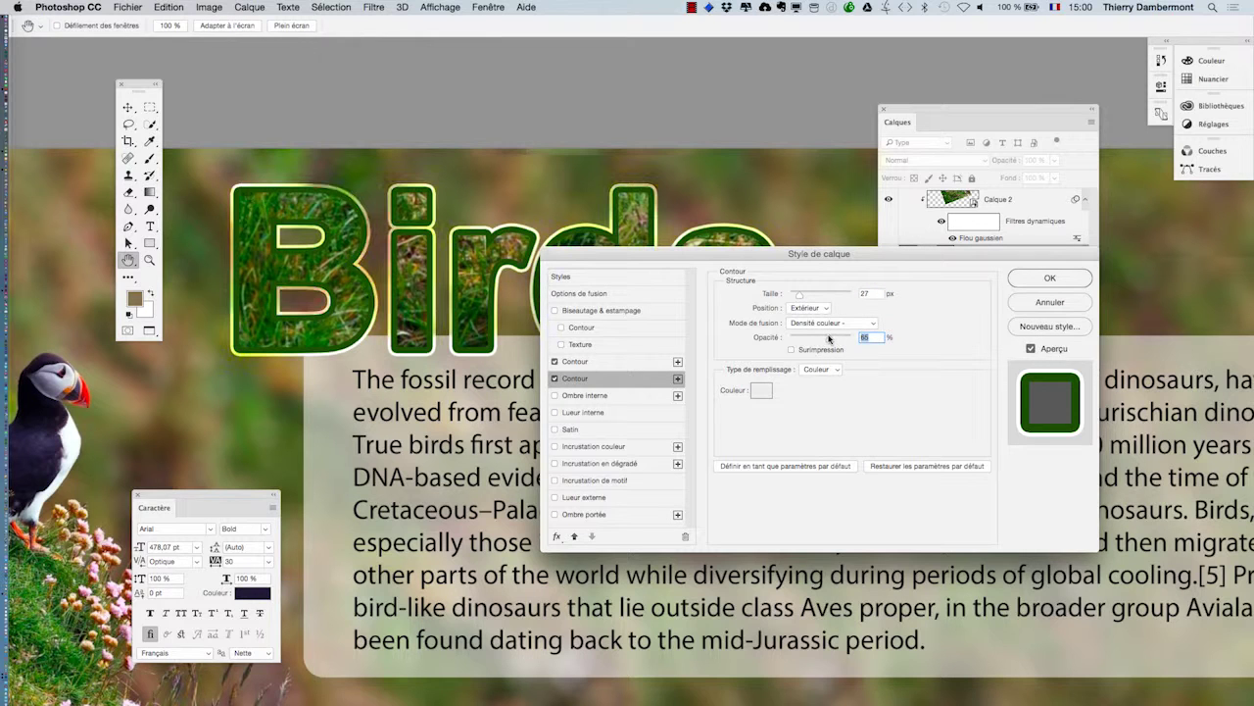
left_click(1057, 276)
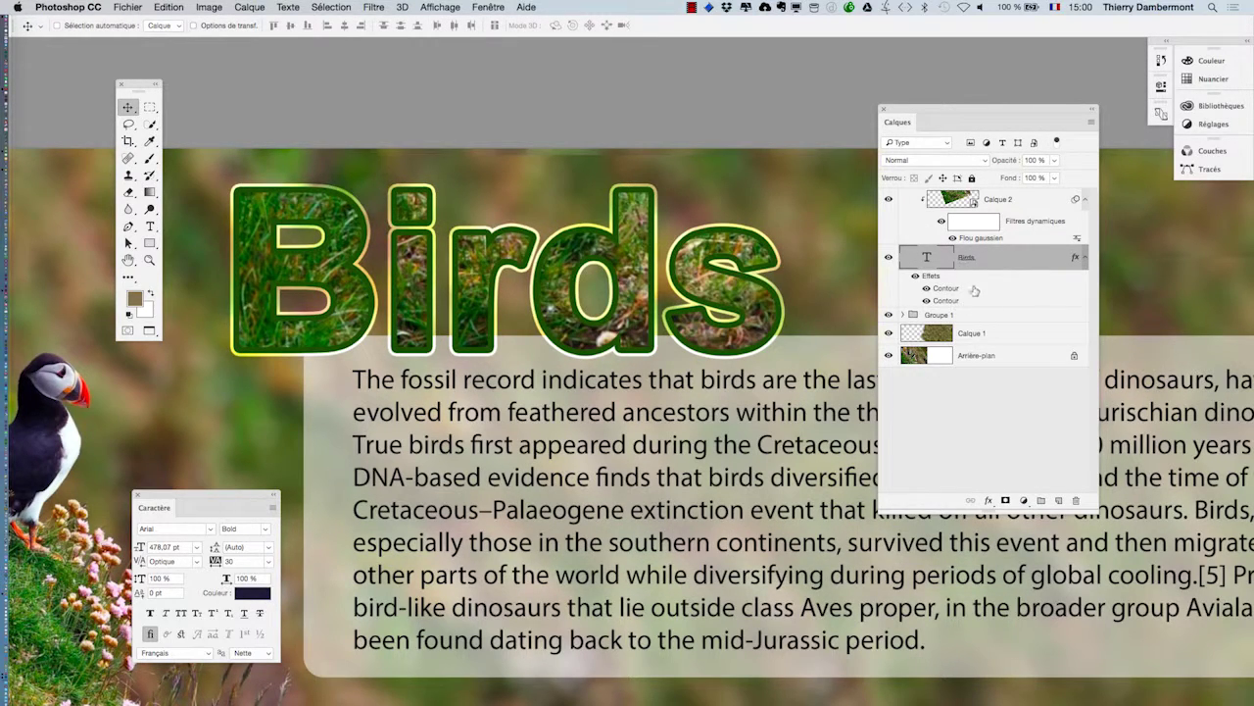
Step: Reopen the outer Contour effect of the Birds text, recolour it to mid-grey #a4a4a4, and apply the layer style
double_click(952, 301)
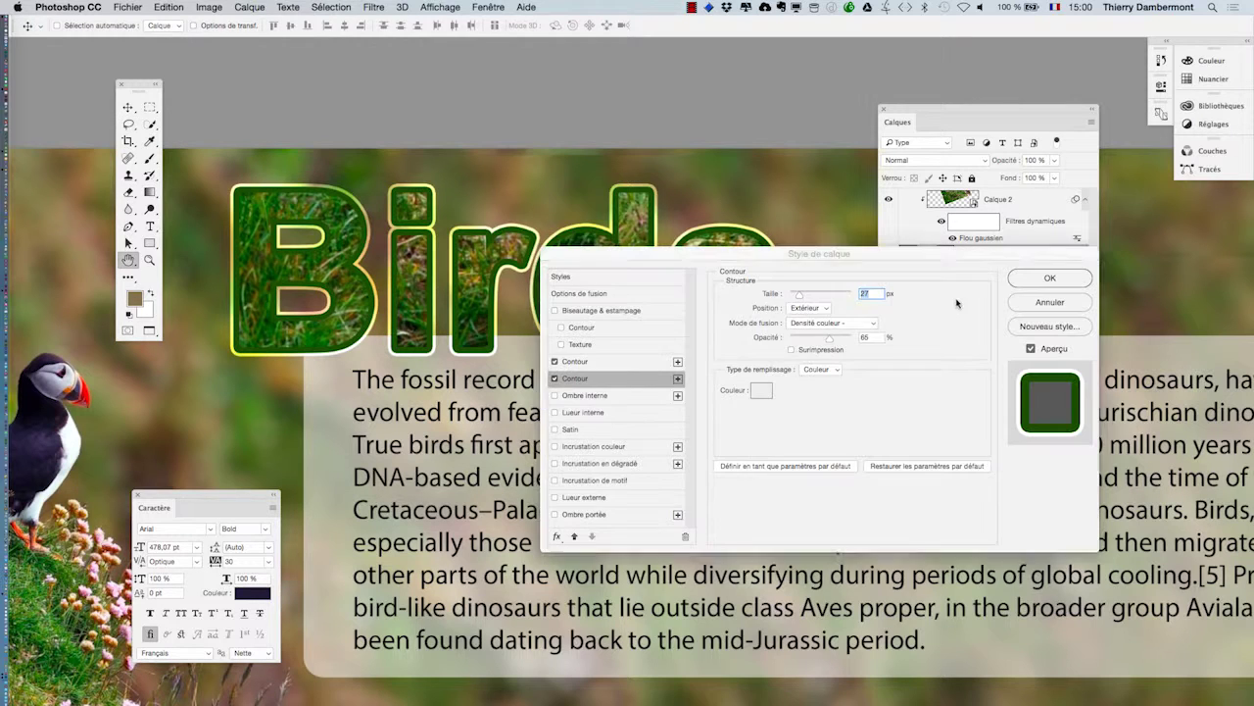
left_click(762, 390)
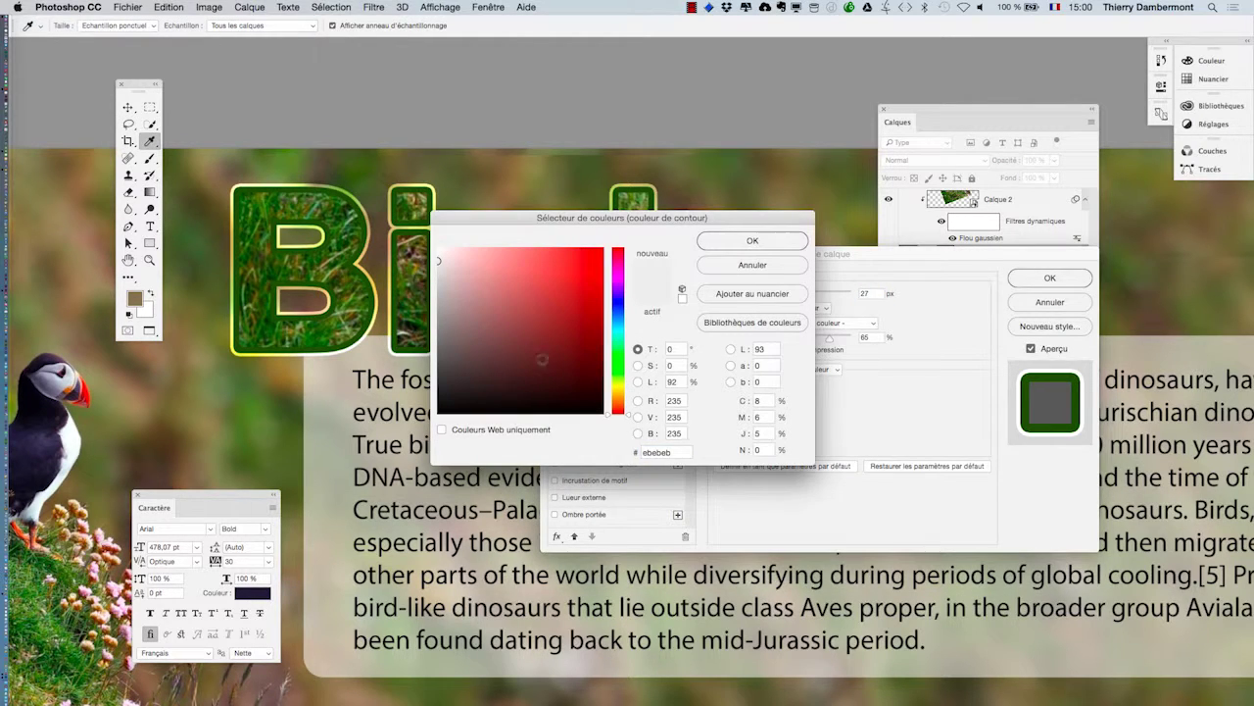
left_click(438, 308)
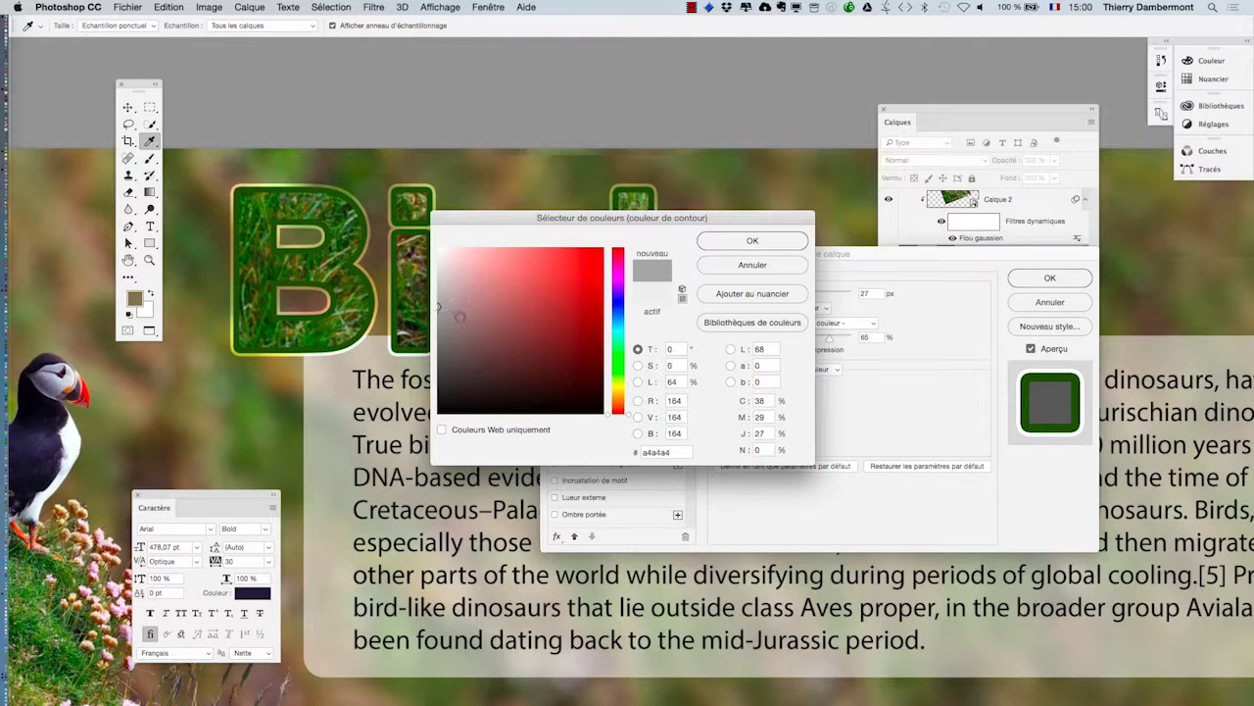
left_click(752, 240)
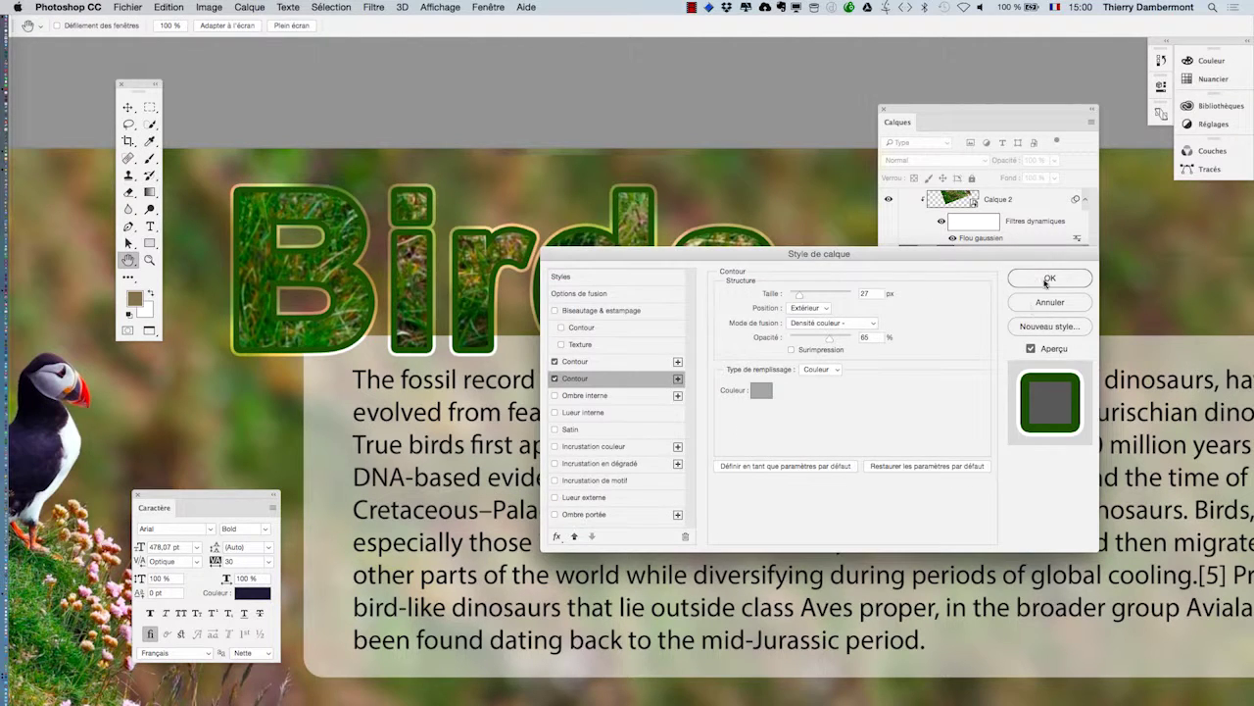
left_click(1047, 279)
Step: Save the document as a new Photoshop version numbered 08 in the tampon-nov2016 folder, keeping Maximiser la compatibilité enabled
left_click(118, 8)
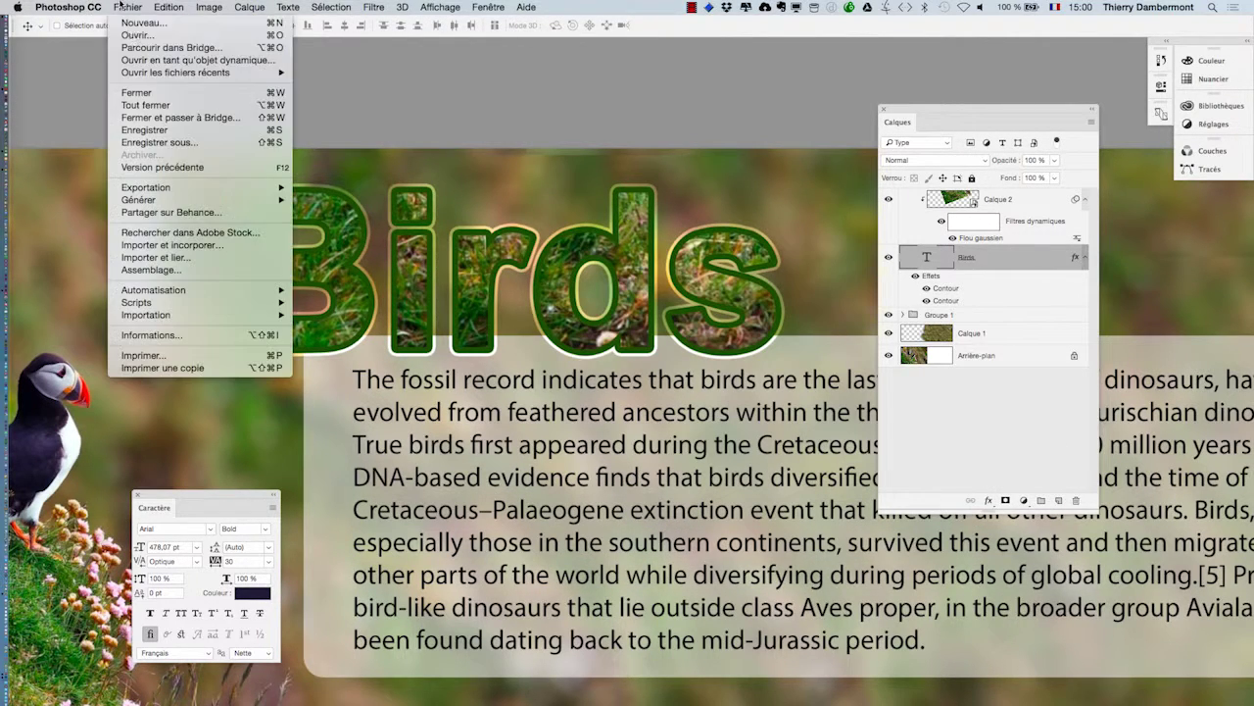
left_click(159, 142)
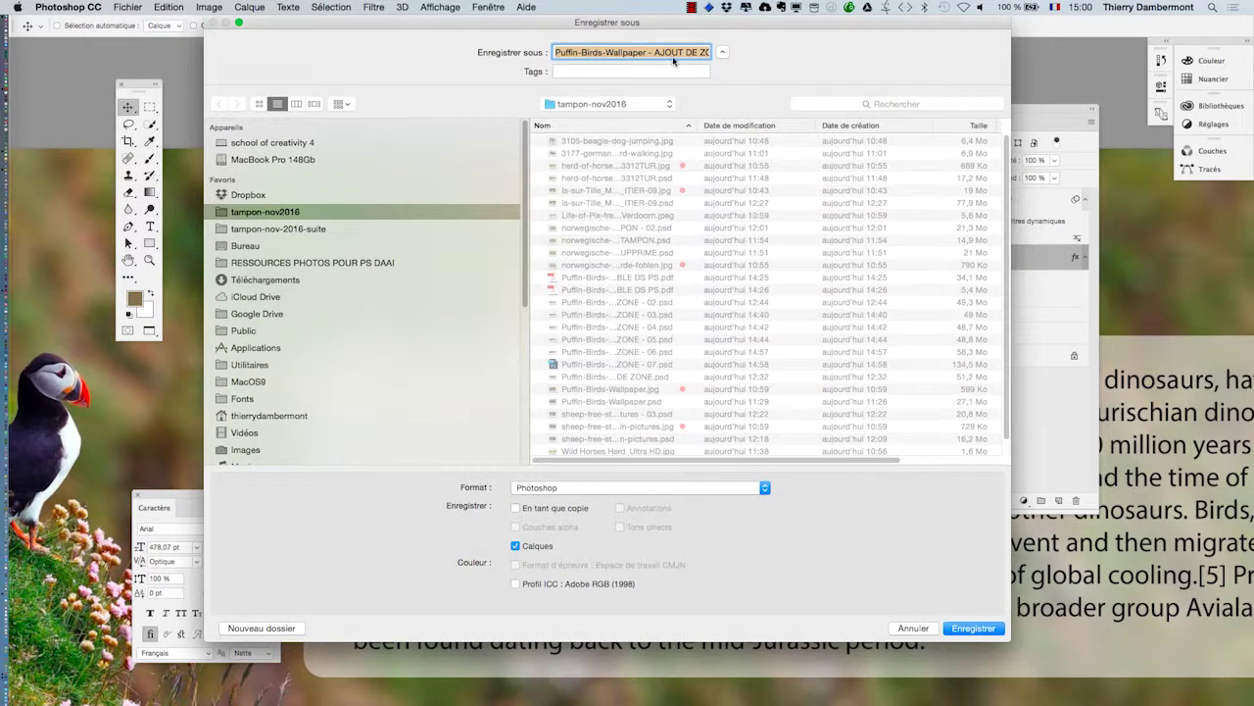
left_click(673, 52)
key("Down")
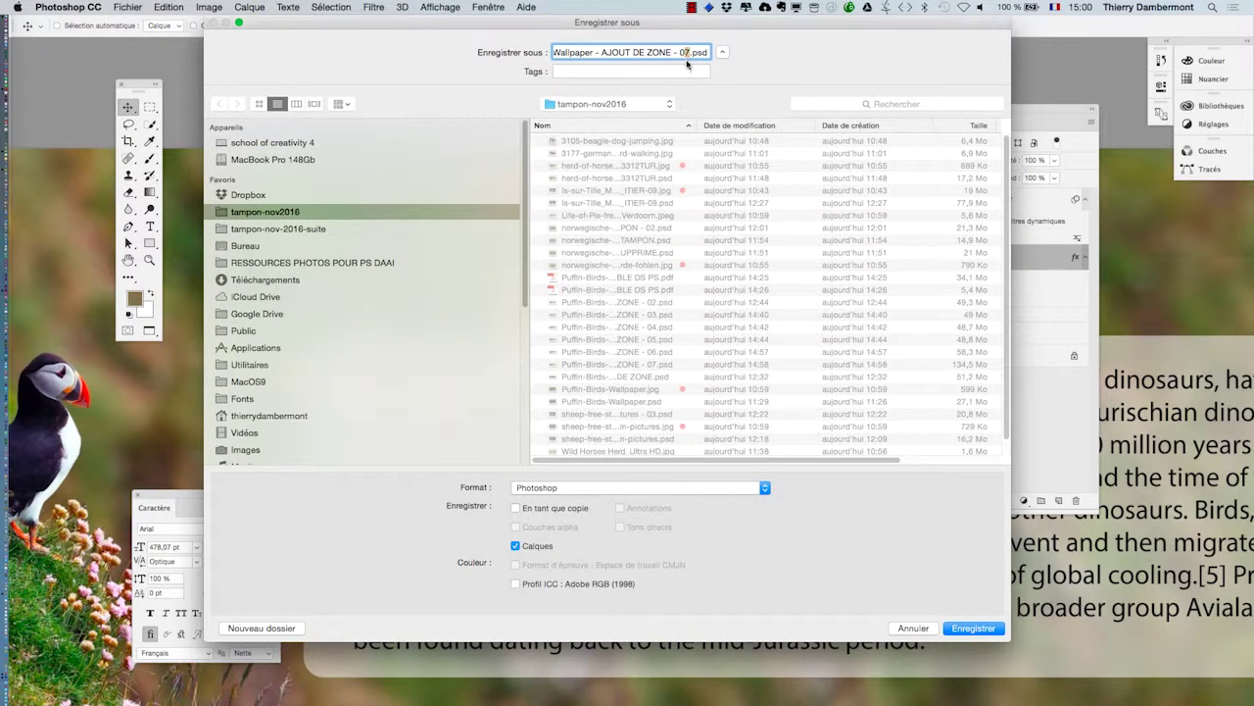
type("8")
key("Return")
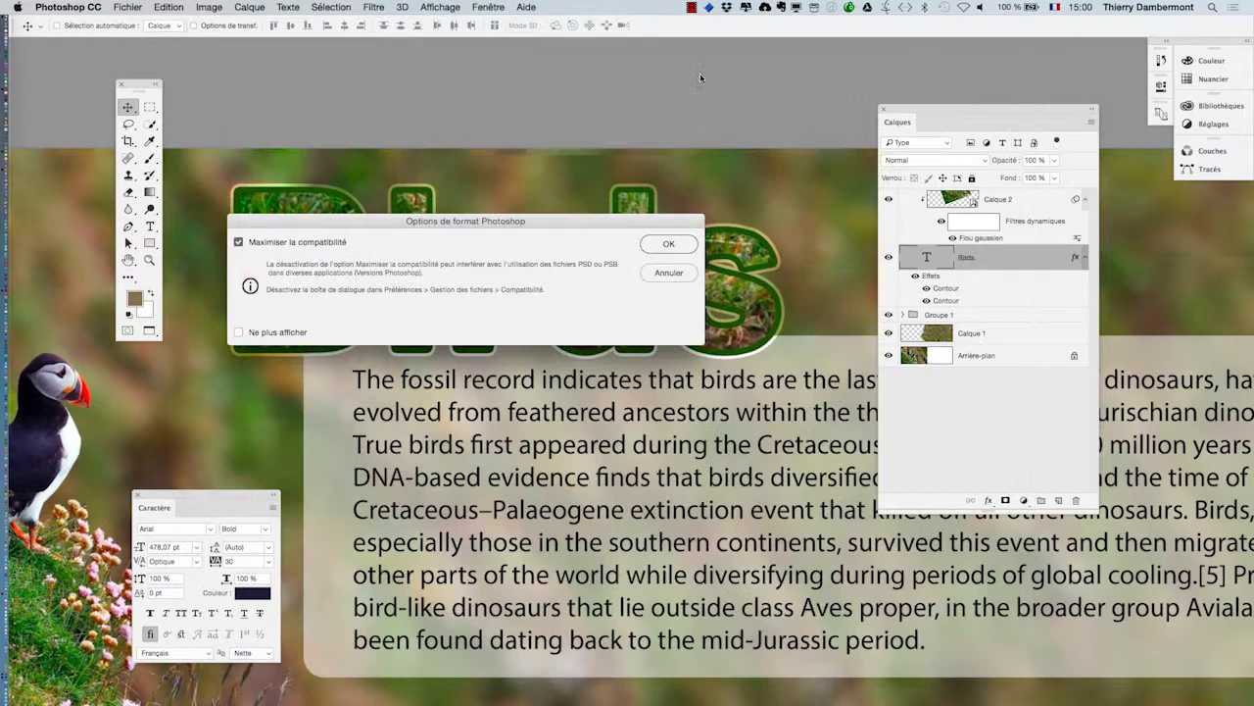
left_click(667, 246)
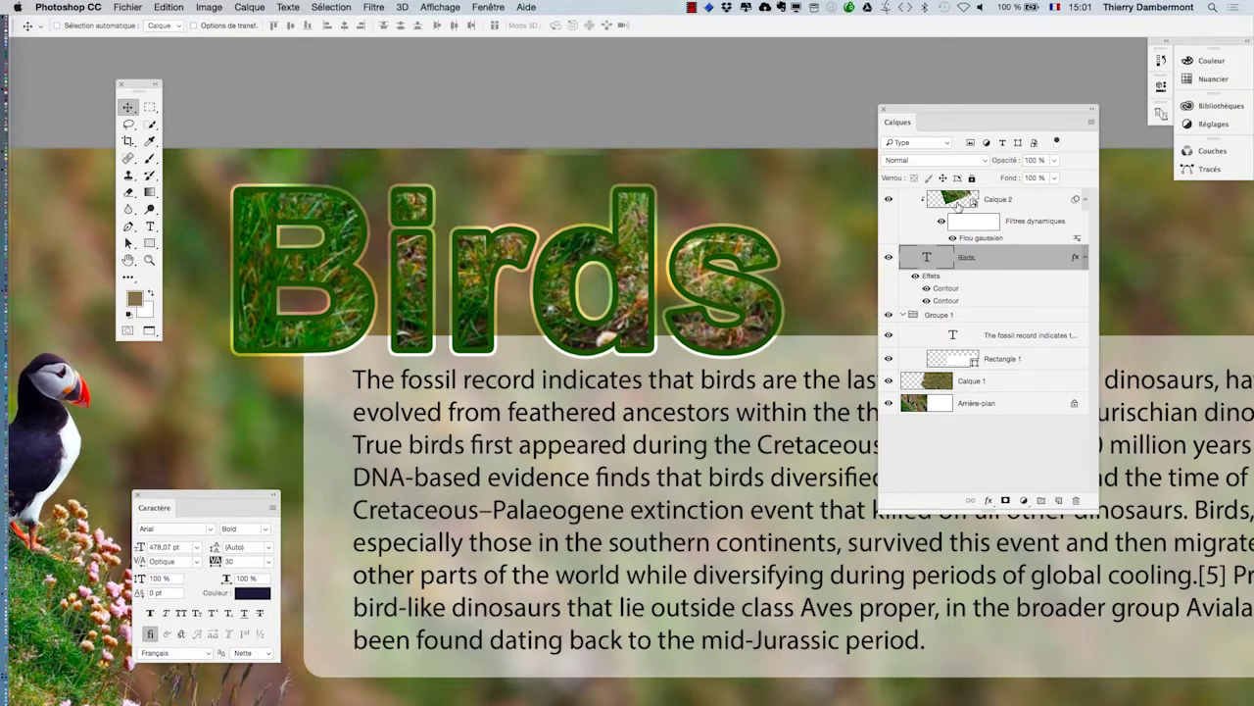
Step: Select the clipped photo layer Calque 2 and set its blend mode to Luminosité
left_click(958, 203)
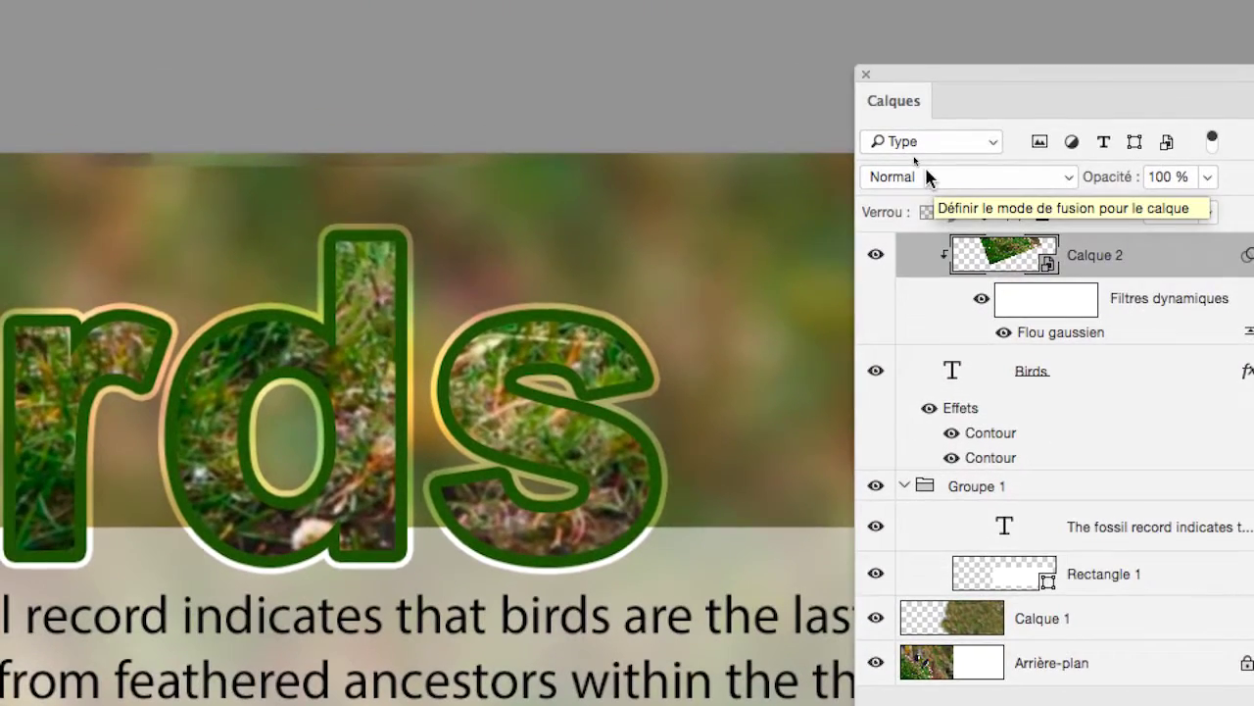
left_click(926, 174)
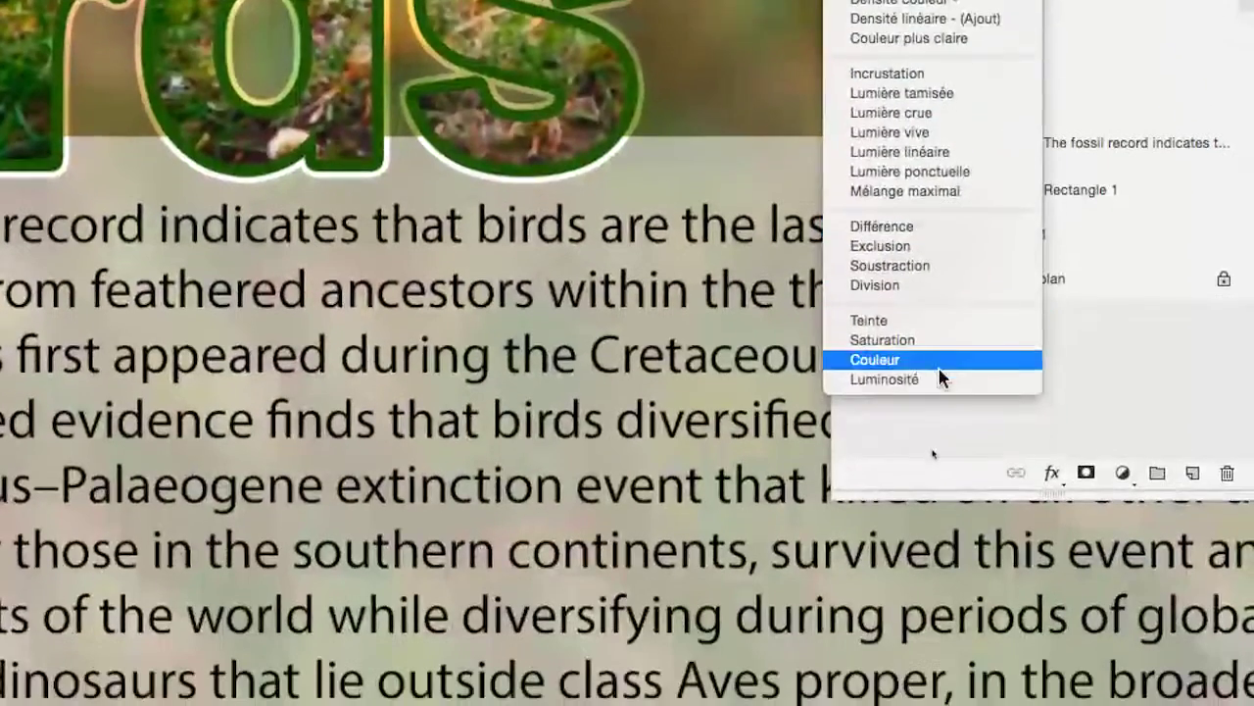
left_click(939, 362)
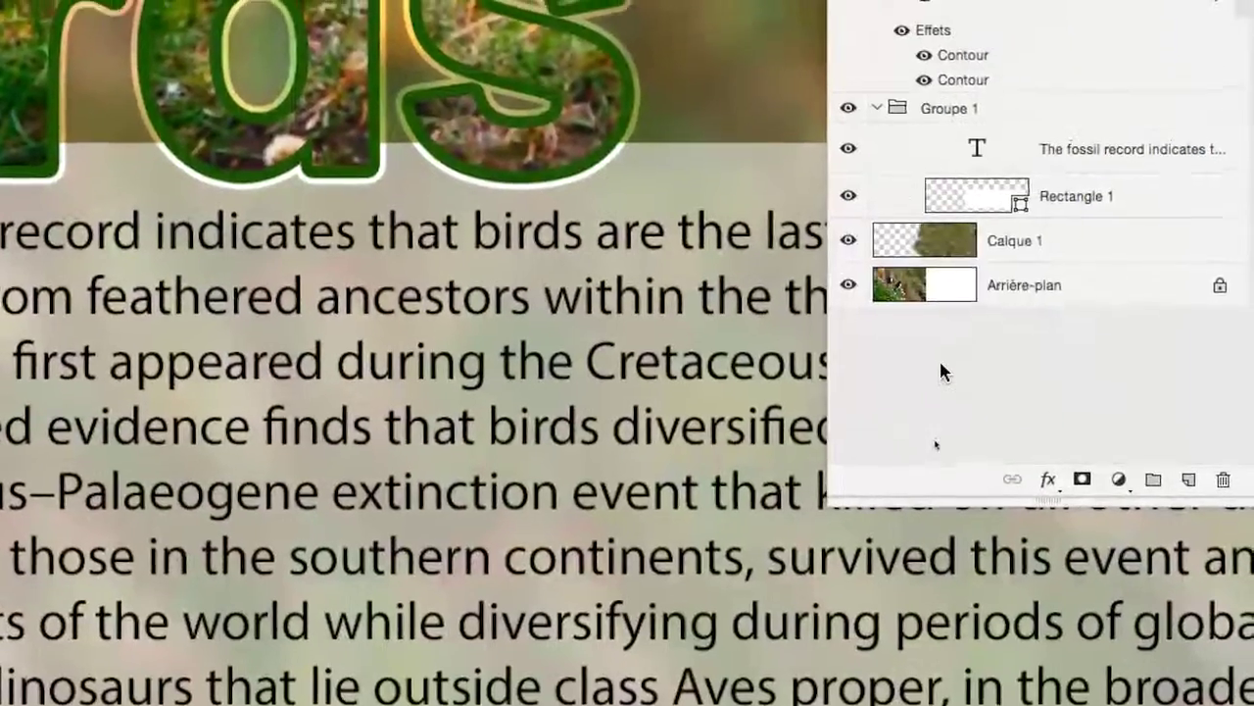
scroll(941, 364, "up", 2)
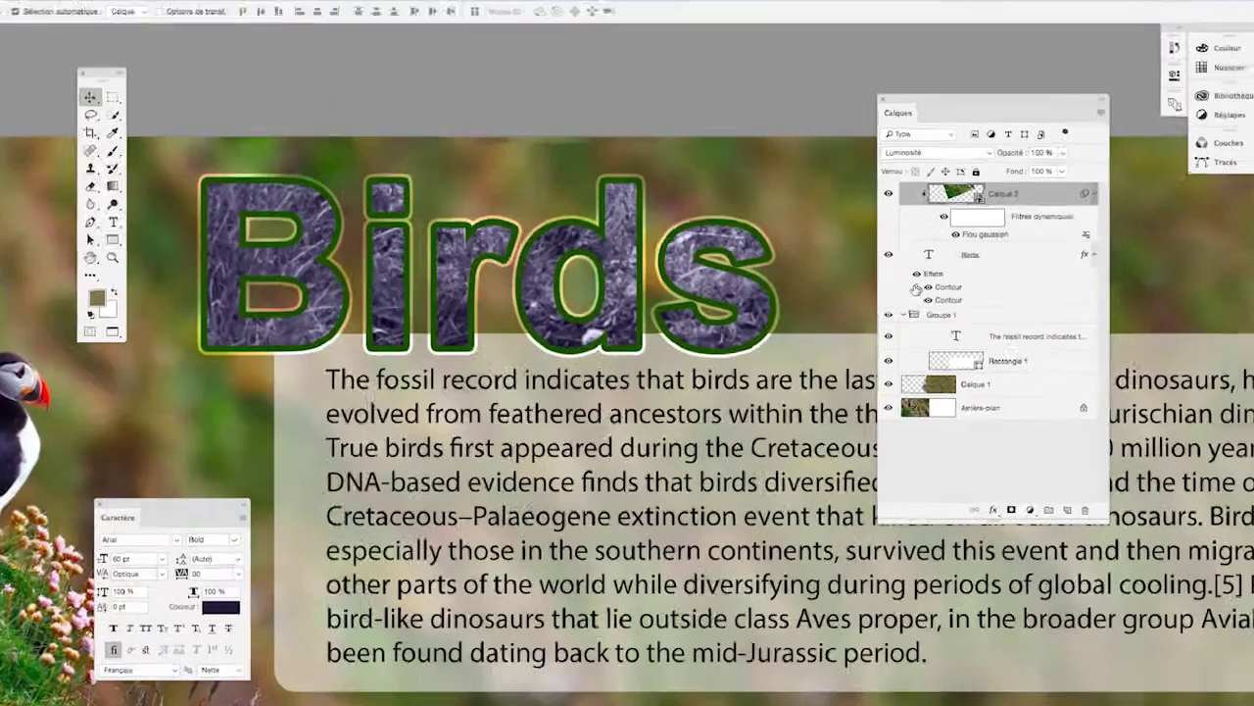
scroll(632, 362, "down", 1)
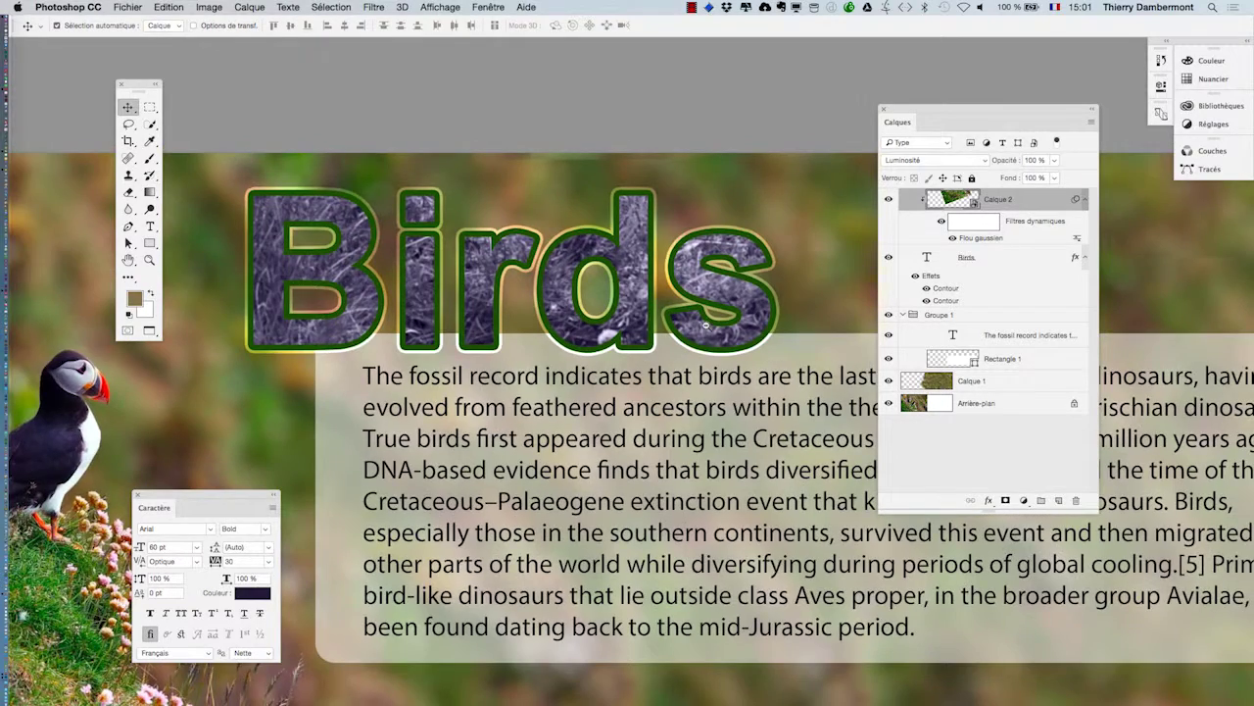
scroll(707, 327, "down", 1)
scroll(793, 250, "up", 1)
Step: Try the Différence blend mode on the clipped photo layer Calque 2
left_click(936, 161)
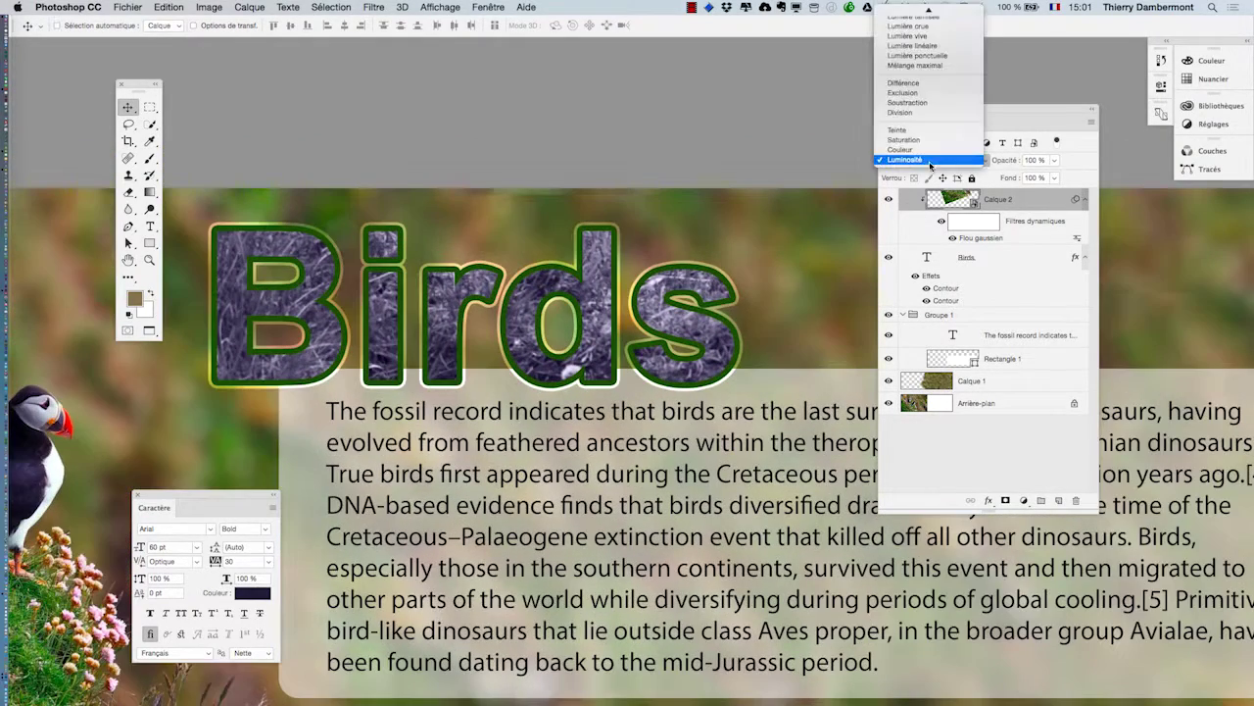
left_click(918, 85)
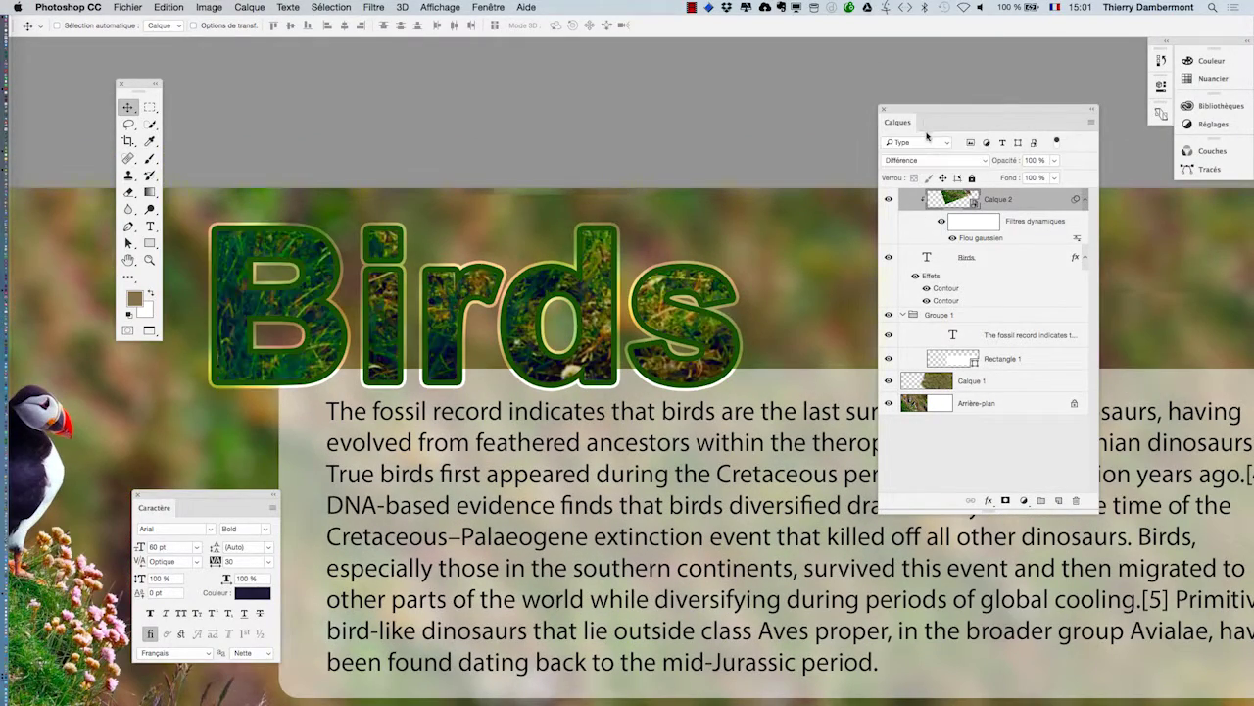
scroll(925, 163, "up", 1)
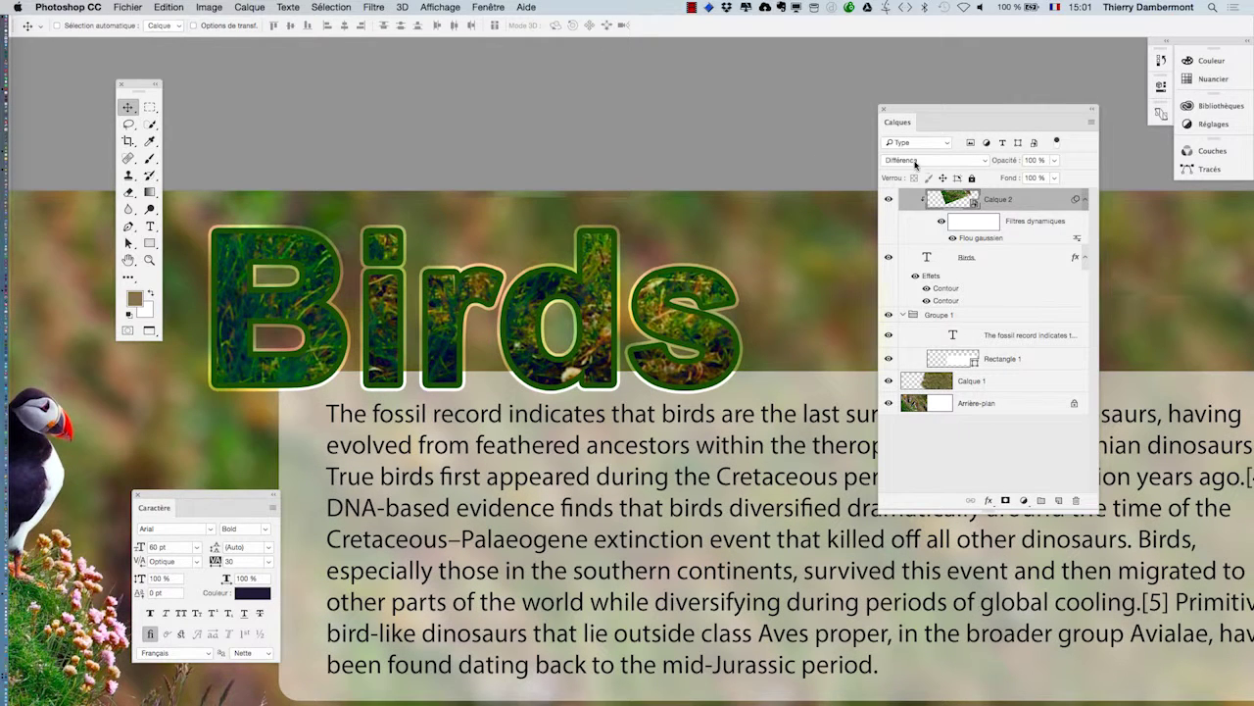
left_click(929, 163)
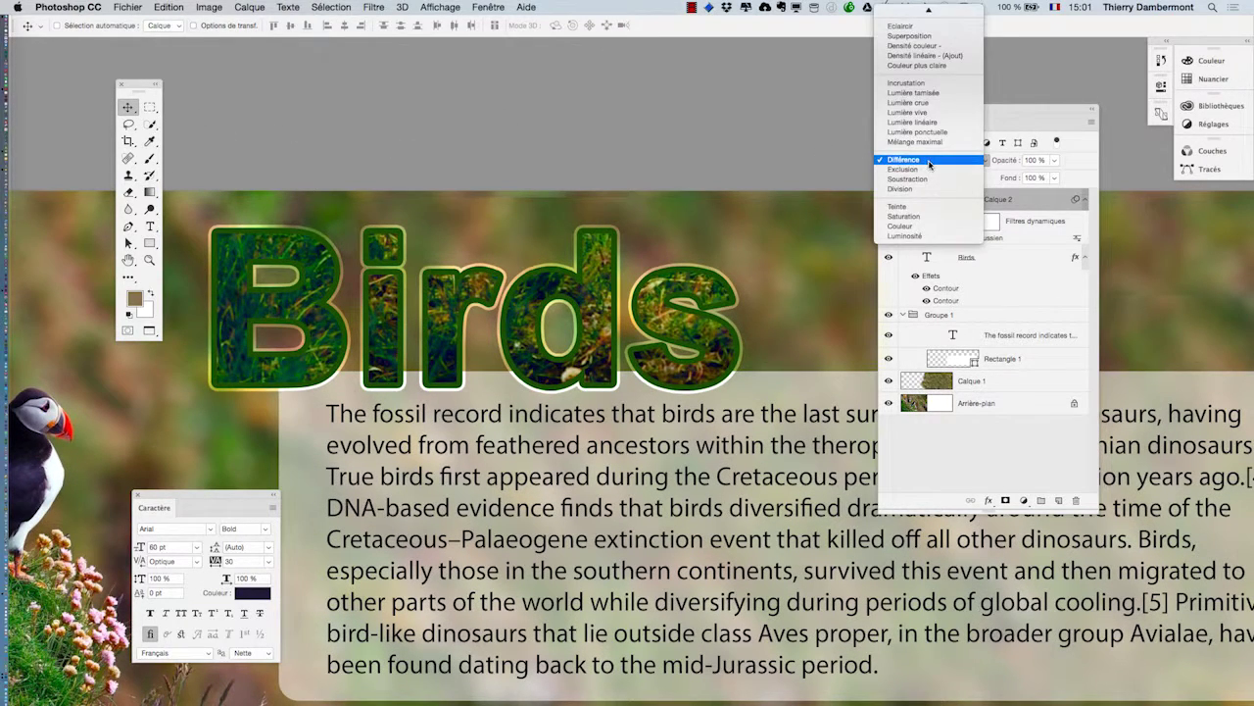
left_click(929, 164)
scroll(928, 164, "up", 2)
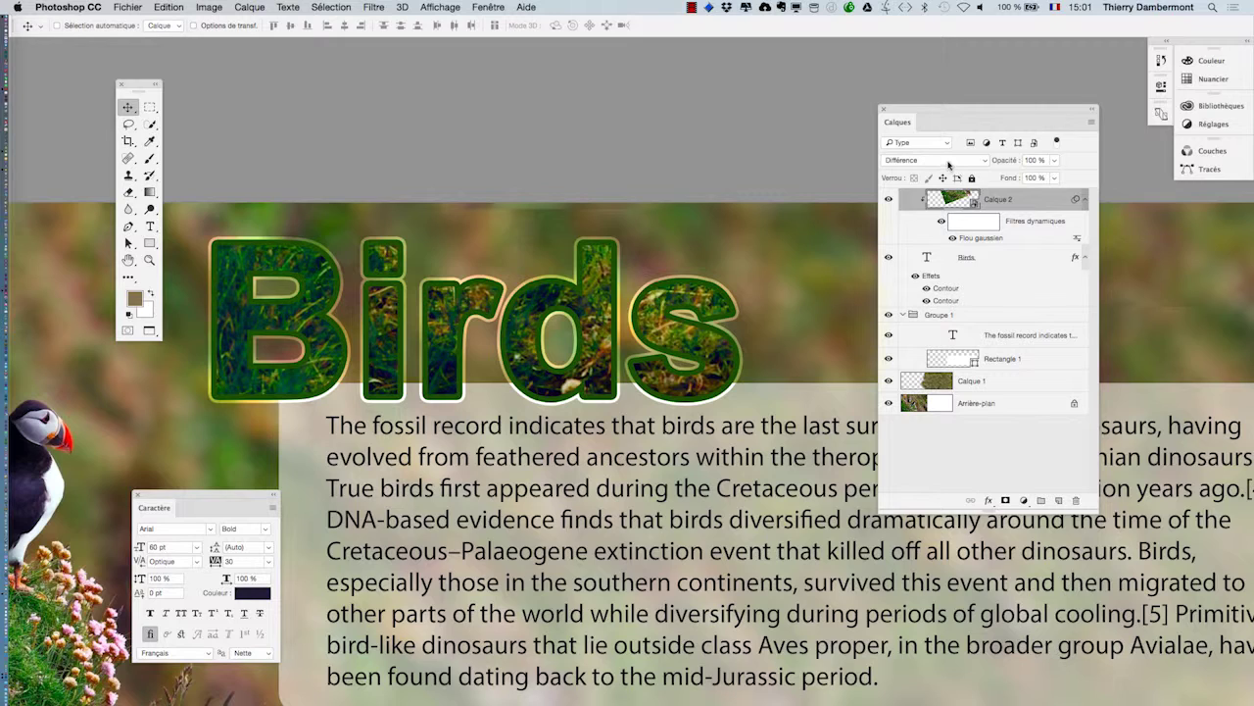
Step: Try the blend modes Lumière crue, Lumière tamisée and Densité couleur - in turn on Calque 2
left_click(949, 165)
left_click(936, 118)
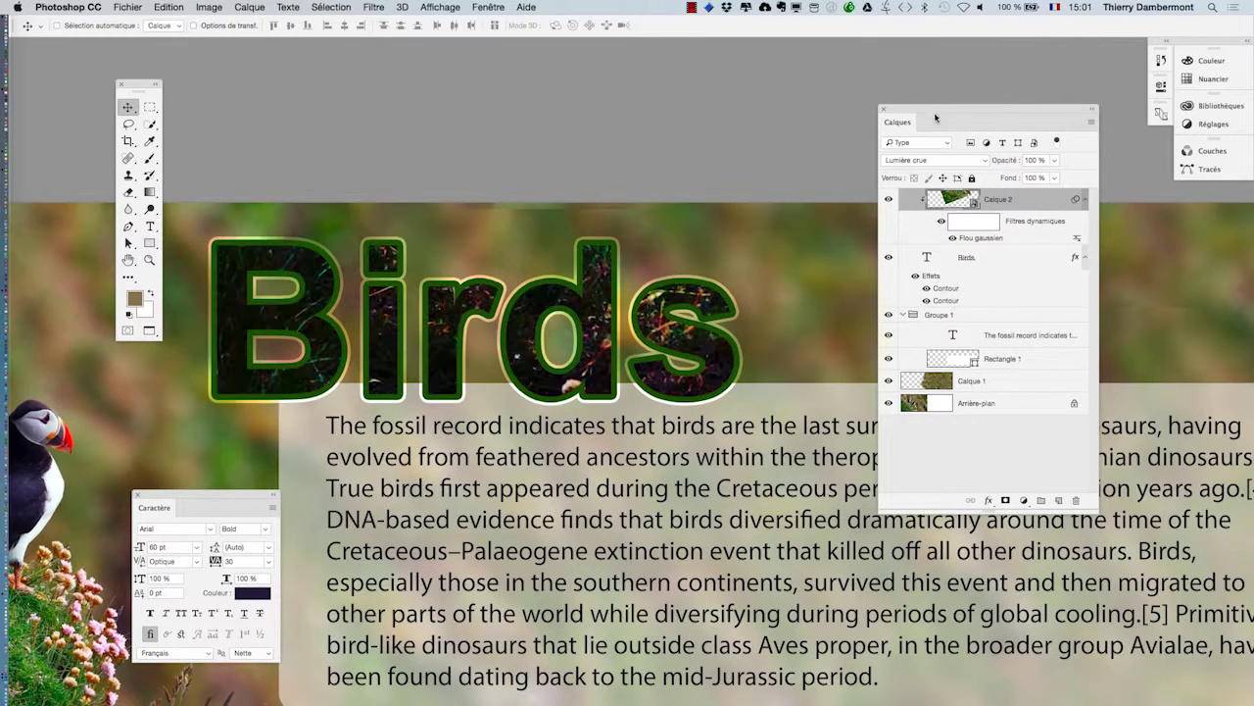
left_click(932, 168)
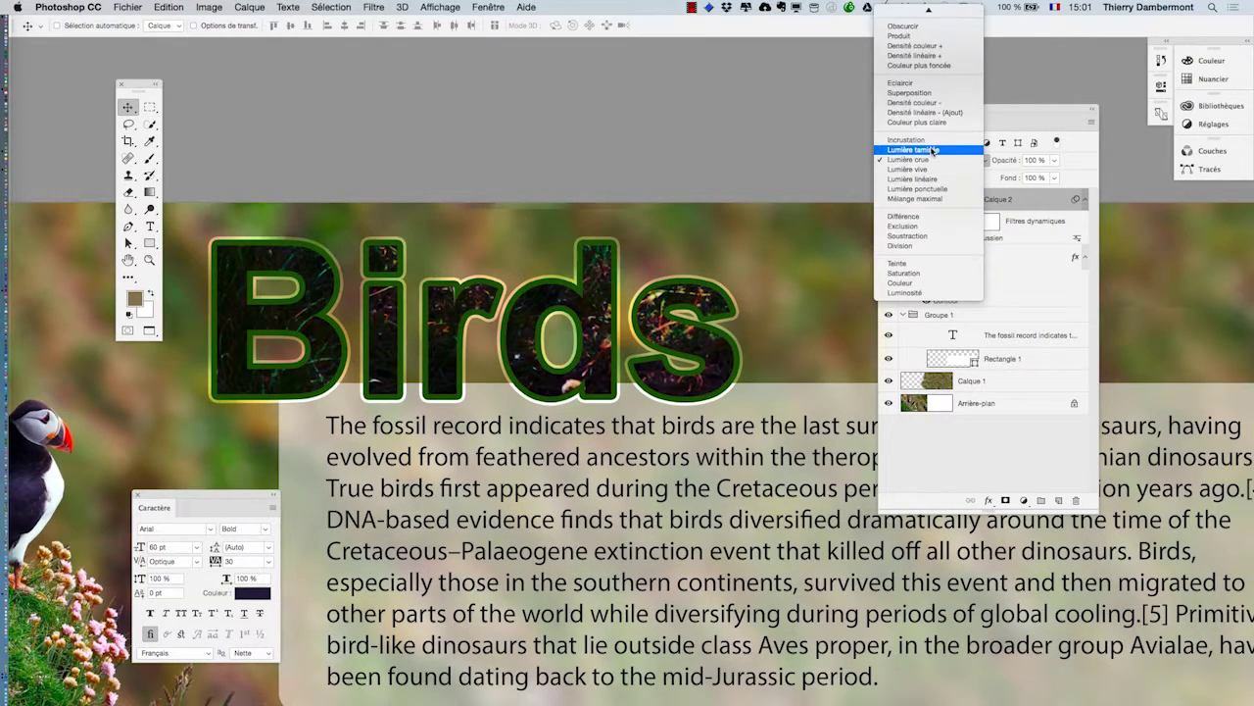
left_click(932, 155)
left_click(928, 160)
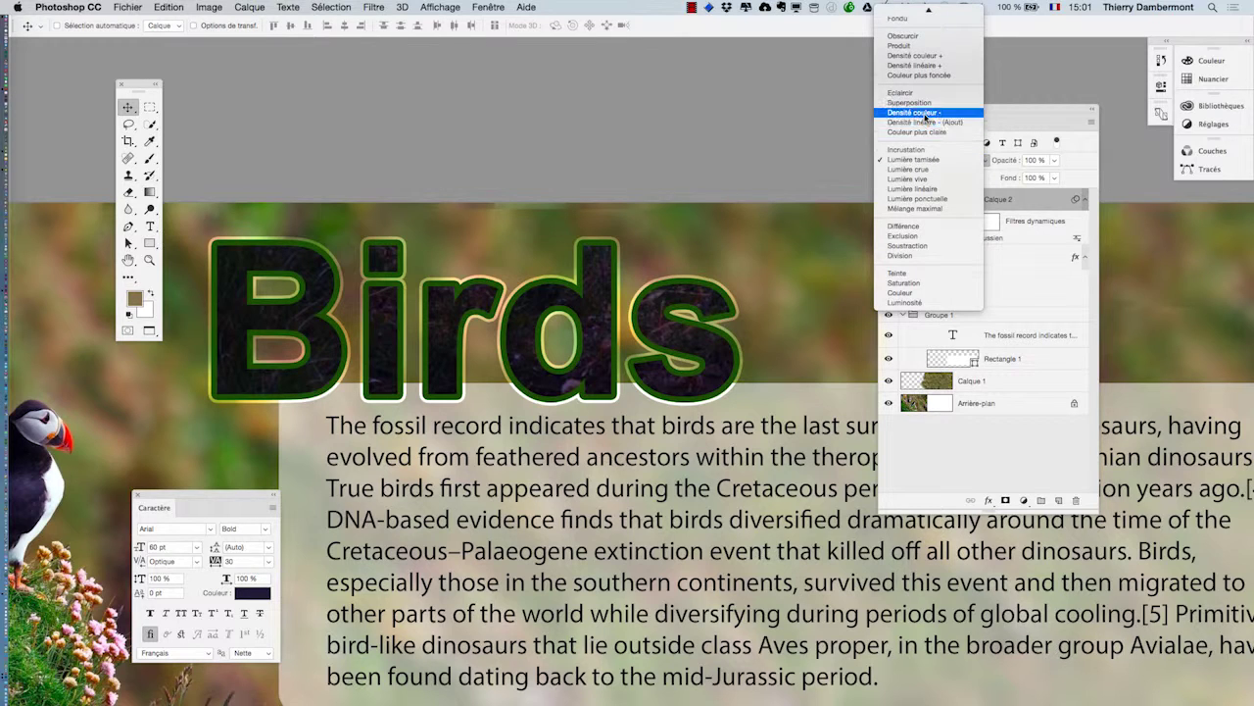
left_click(924, 119)
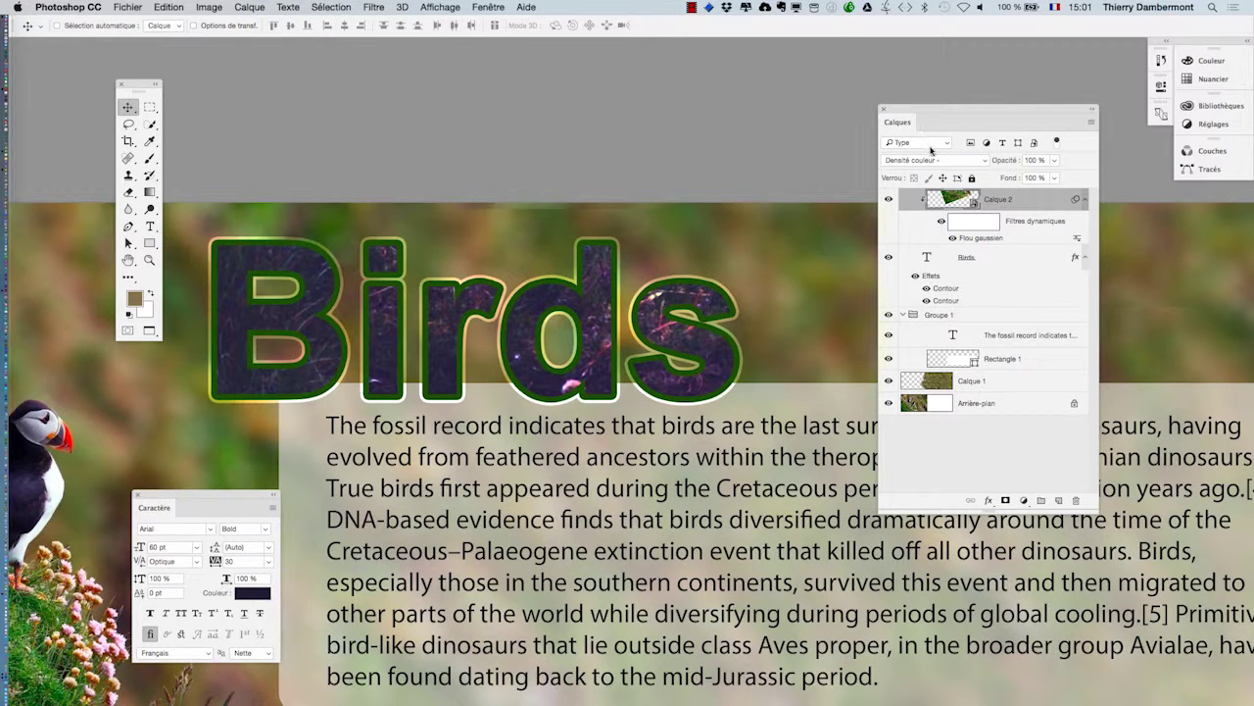
Step: Cycle Calque 2 forward through the successive blend modes from Densité couleur - to Différence
key("super+plus")
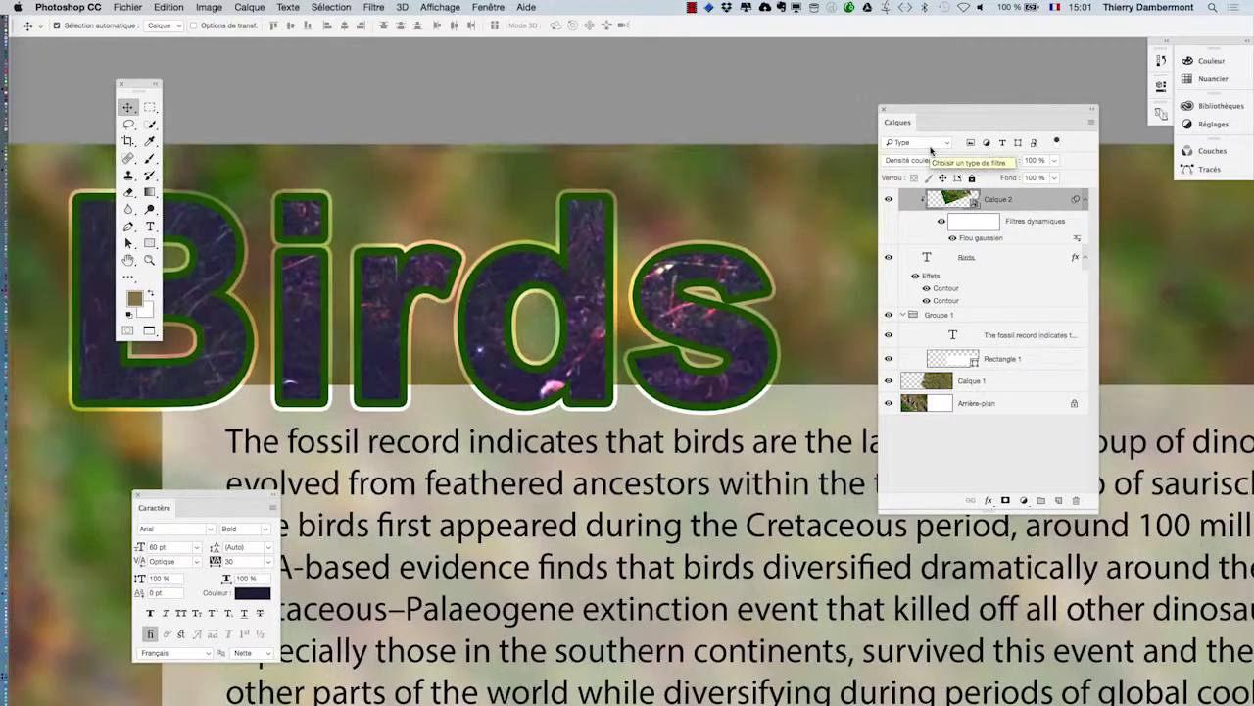
key("super+minus")
key("shift+plus")
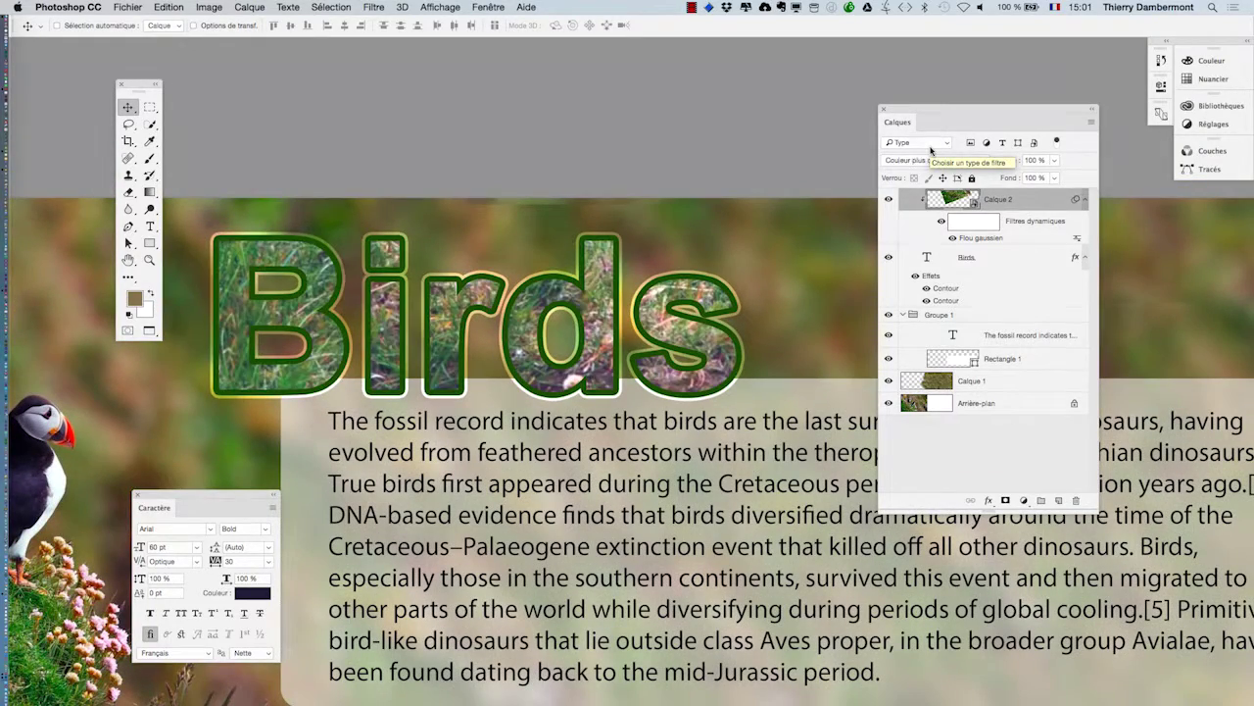
key("shift+plus")
key("shift+plus")
key("shift+plus")
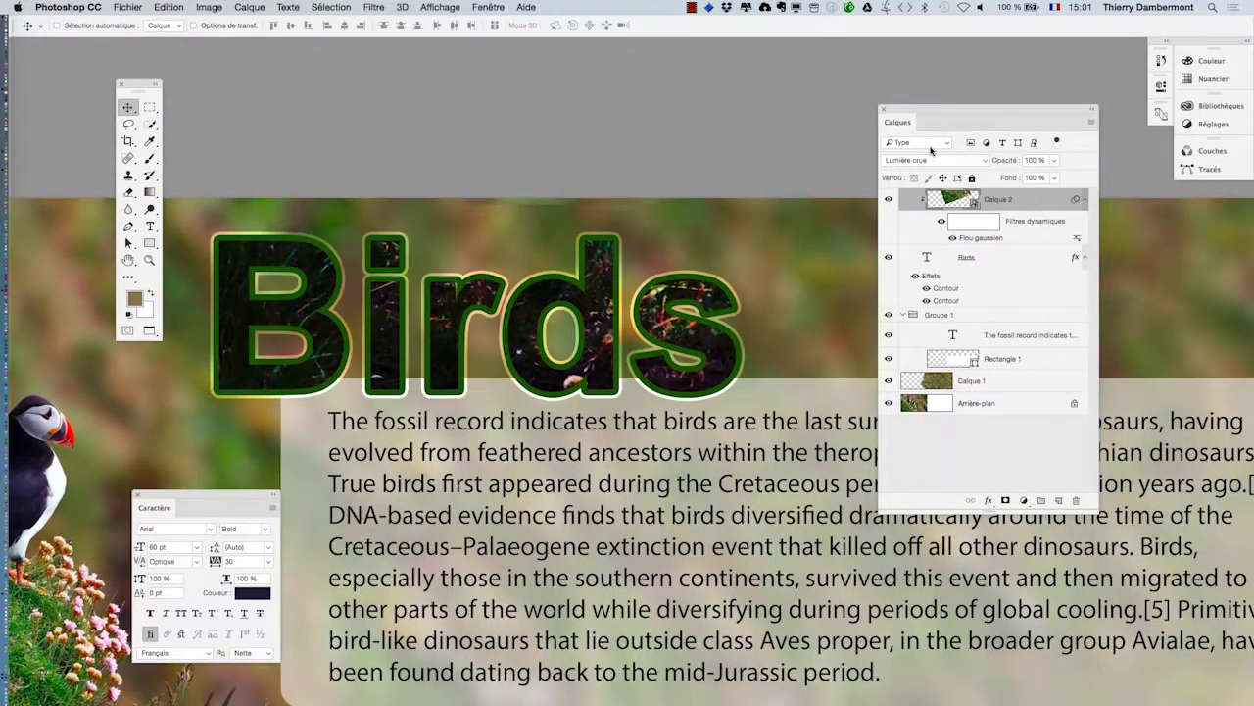
key("shift+plus")
key("shift+plus")
key("shift+plus")
key("shift+plus")
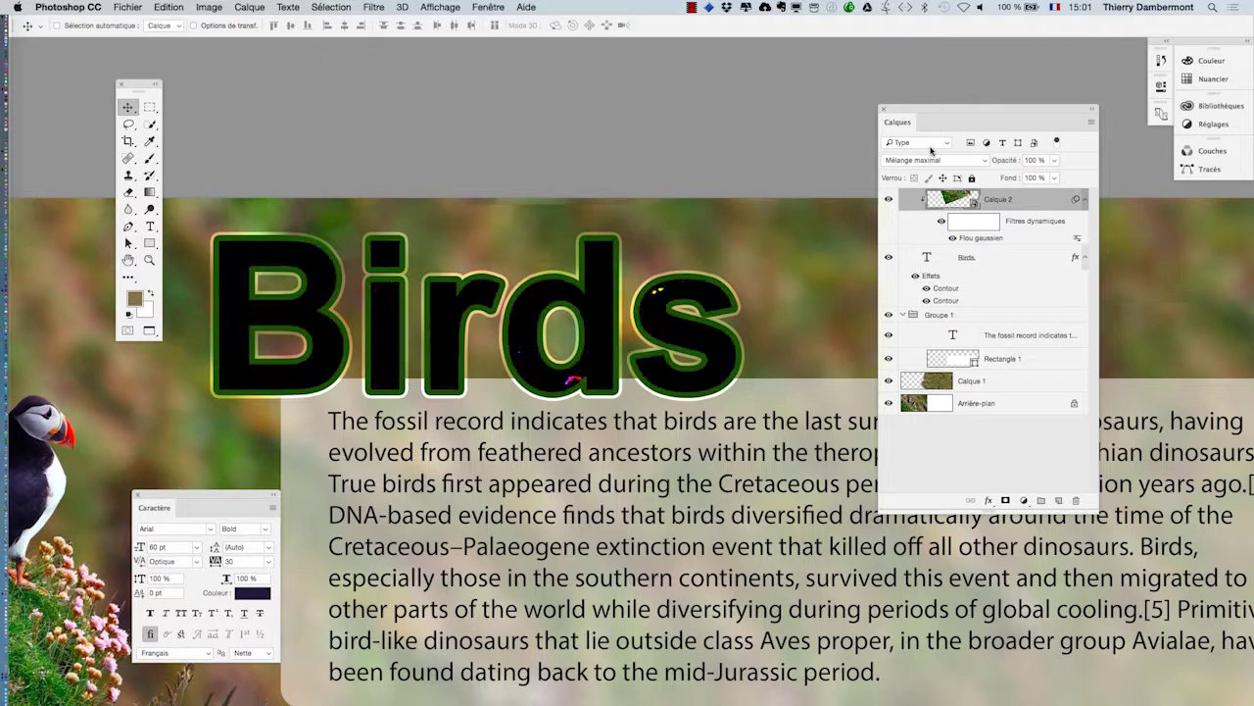
key("shift+plus")
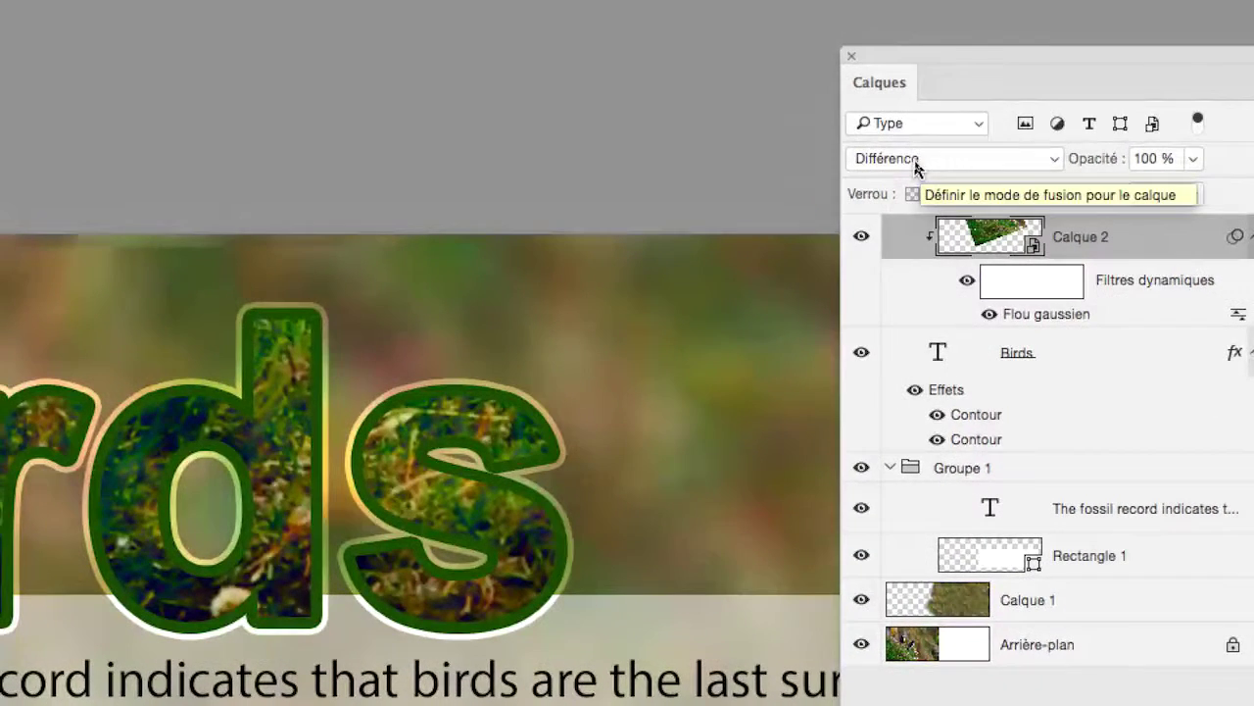
Step: Step Calque 2 back through the blend modes from Différence and set it to Densité linéaire - (Ajout)
left_click(918, 162)
left_click(917, 165)
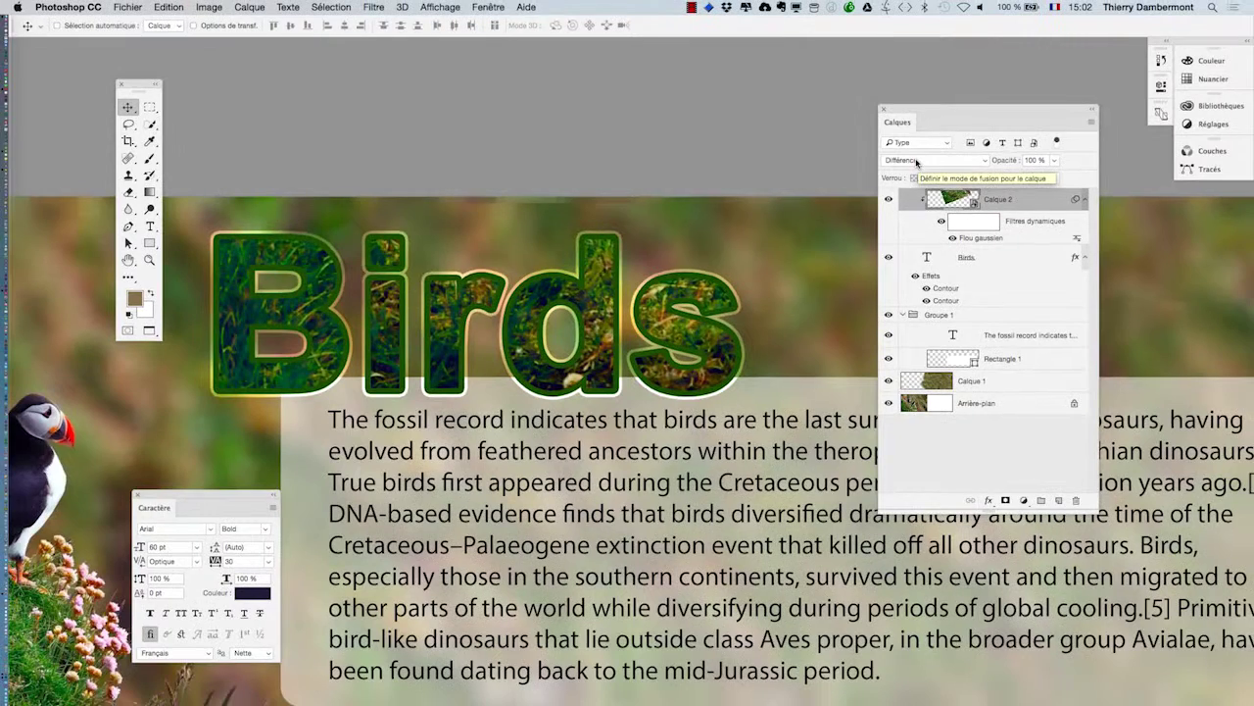
key("Up")
key("Up")
key("Up")
key("Up")
key("Up")
key("Up")
key("Up")
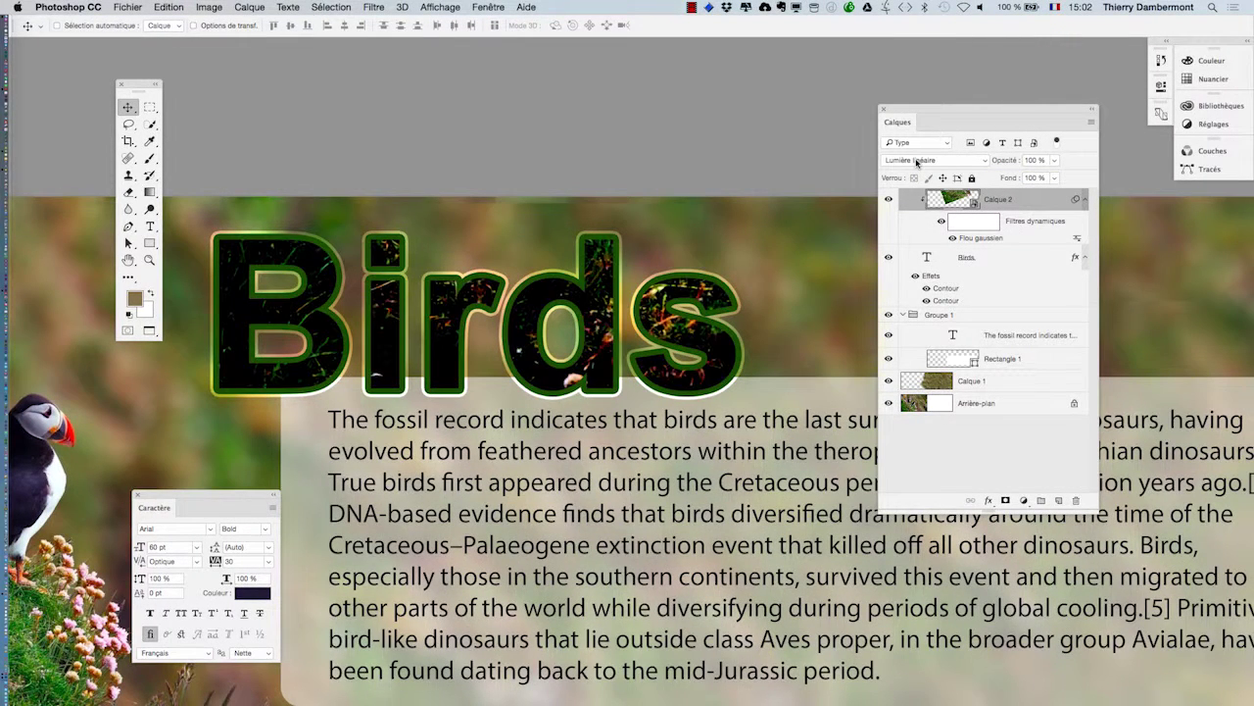
key("Up")
key("Up")
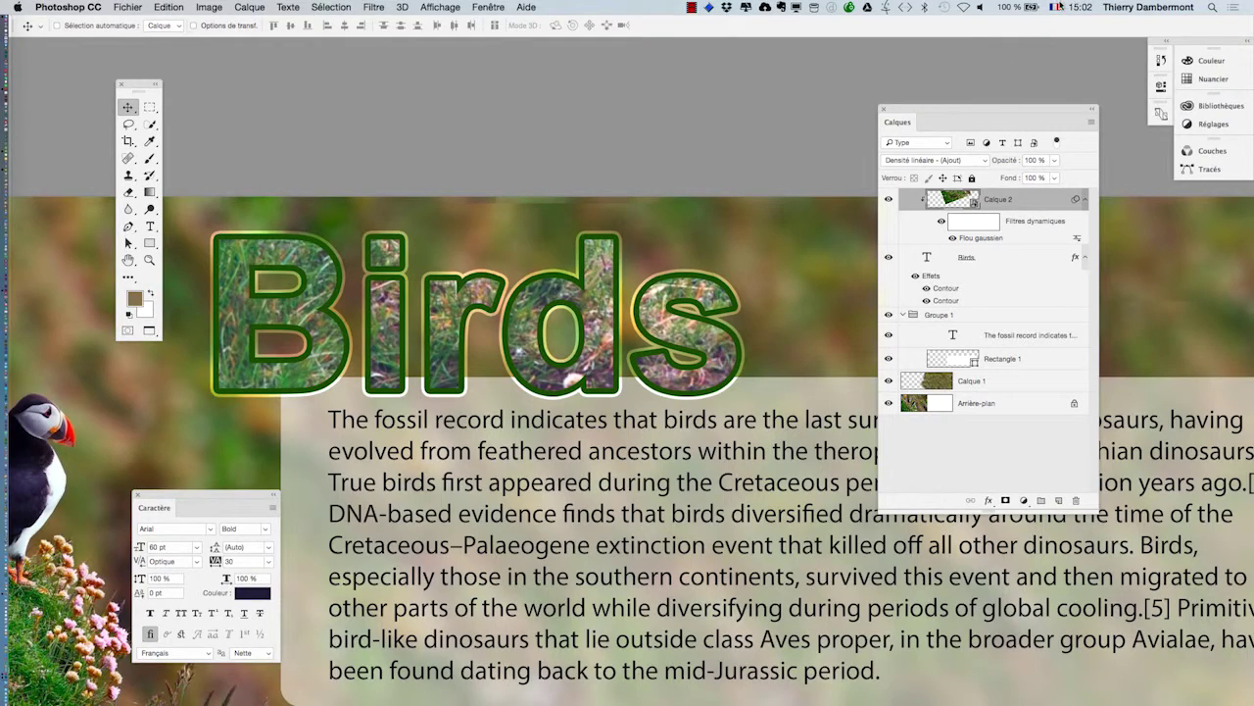
Step: Show the French keyboard viewer to check the key layout and close it
left_click(1056, 7)
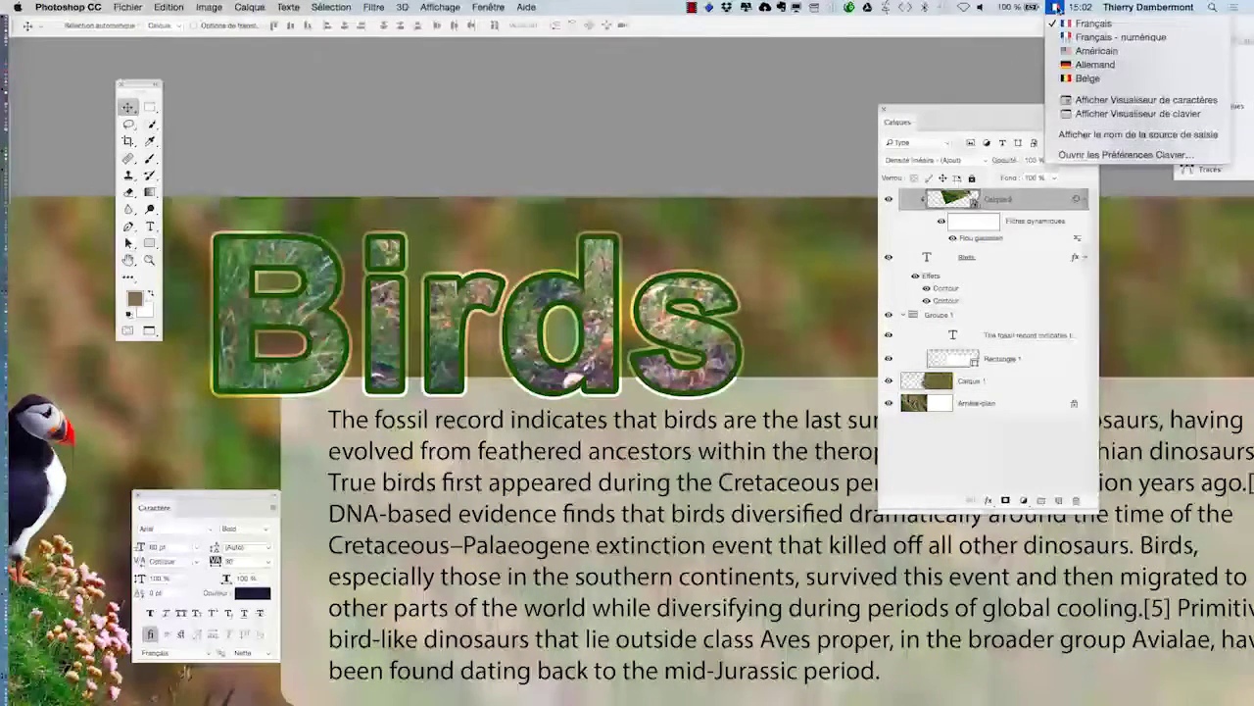
left_click(1090, 114)
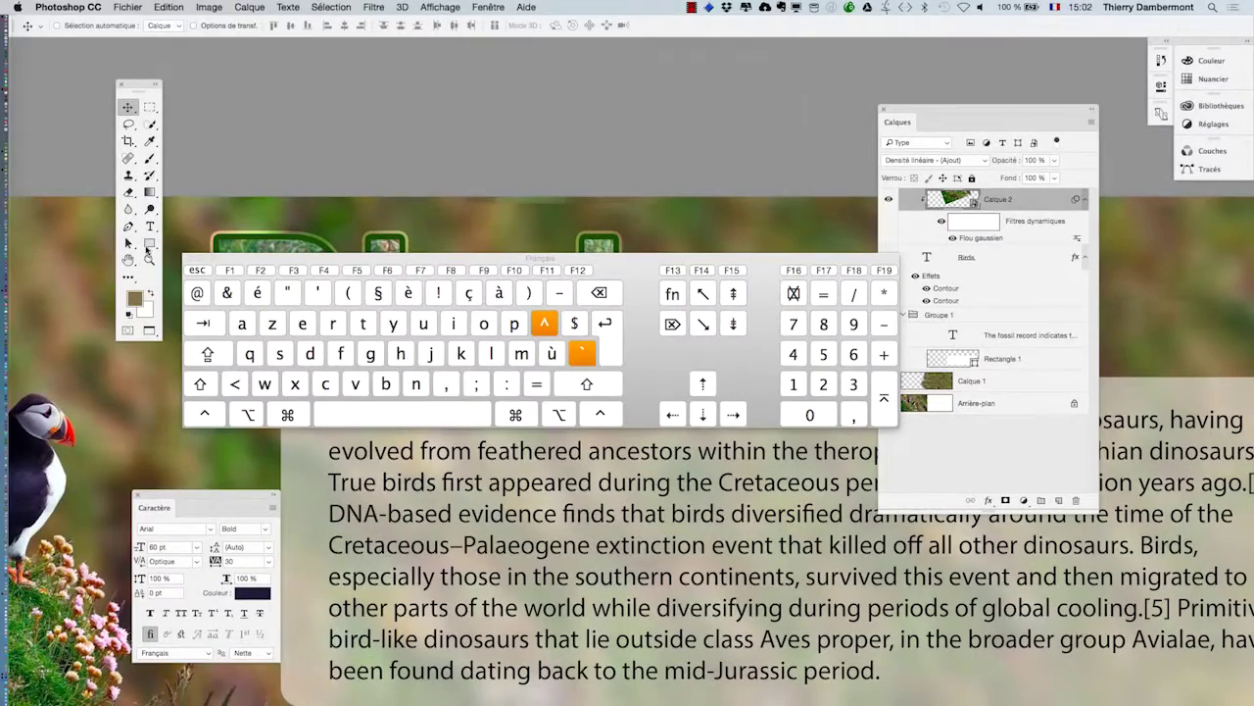
left_click(188, 259)
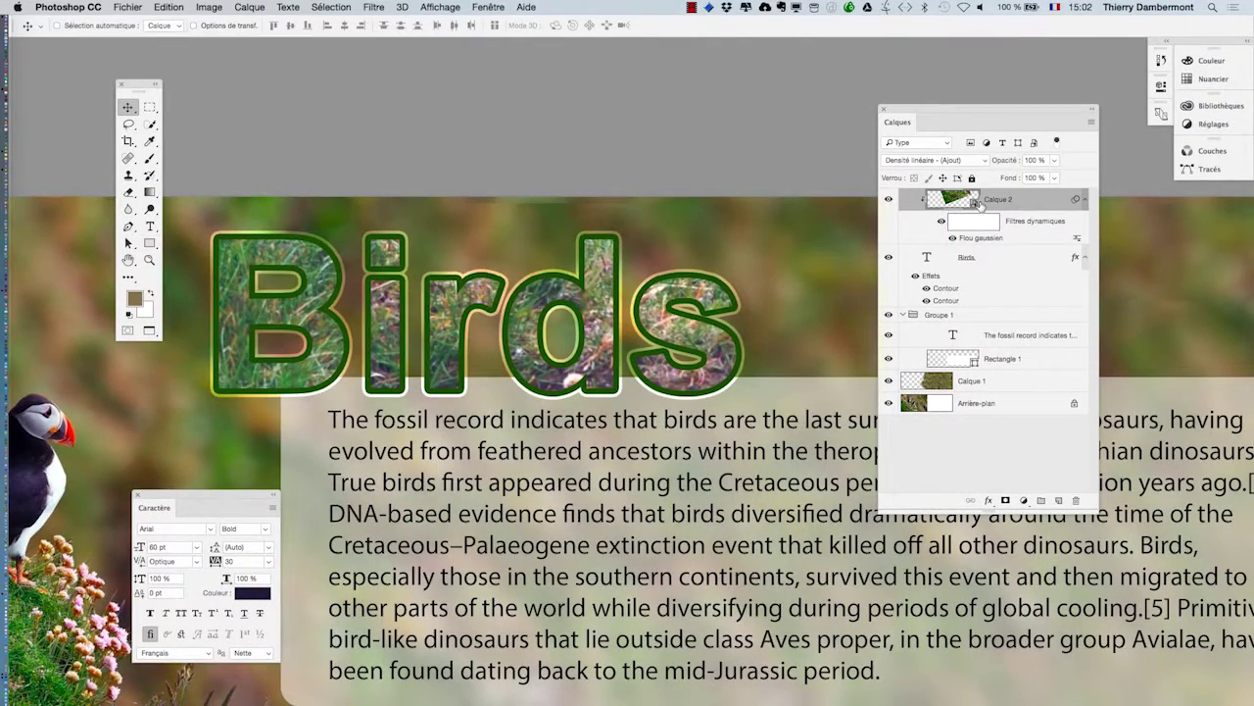
Step: Step Calque 2 back through the blend modes from Densité linéaire - (Ajout) to Obscurcir
key("shift+minus")
key("shift+minus")
key("shift+minus")
key("shift+minus")
key("shift+minus")
key("shift+minus")
key("shift+minus")
key("shift+minus")
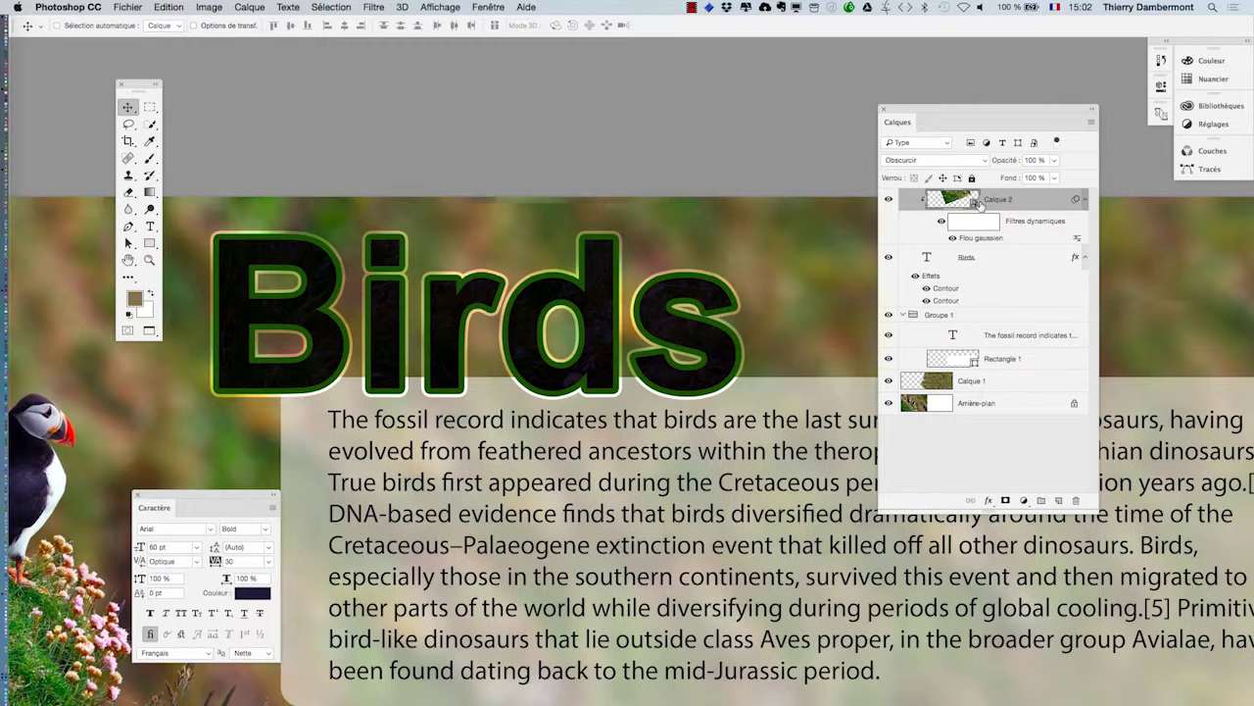
Step: Continue stepping Calque 2 back through the blend modes, past Saturation, to Division
key("shift+minus")
key("shift+minus")
key("shift+minus")
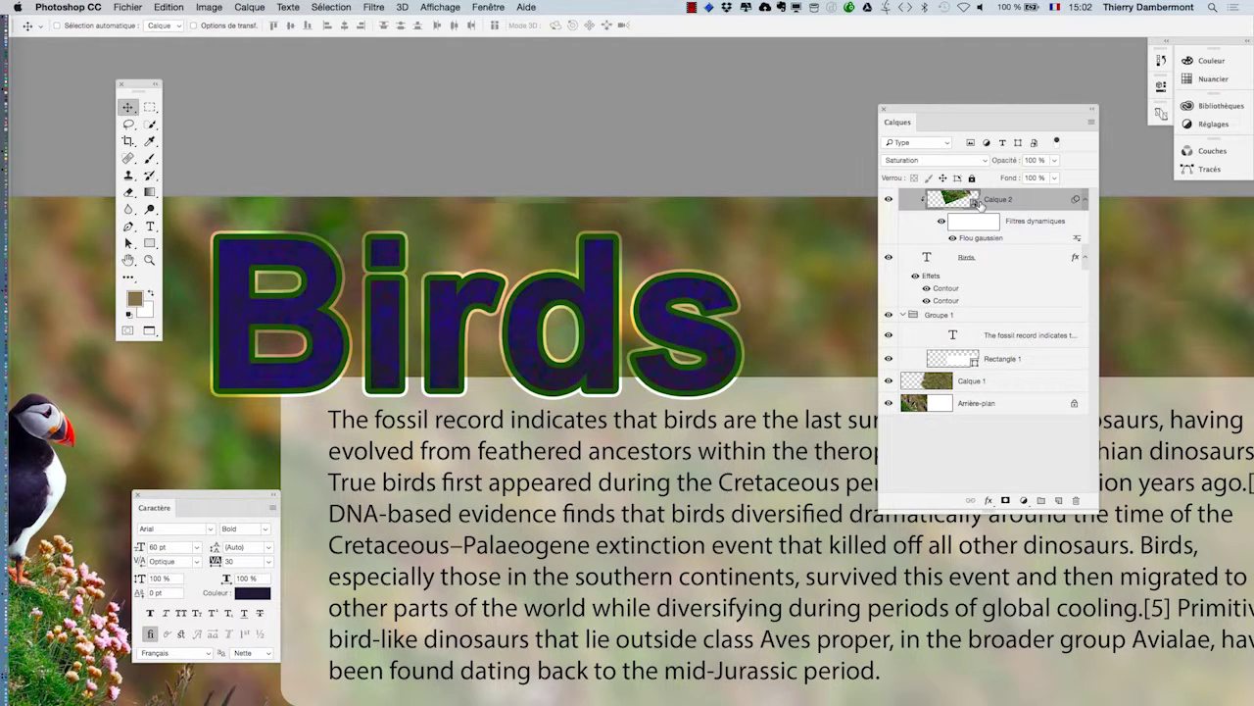
key("shift+minus")
key("shift+minus")
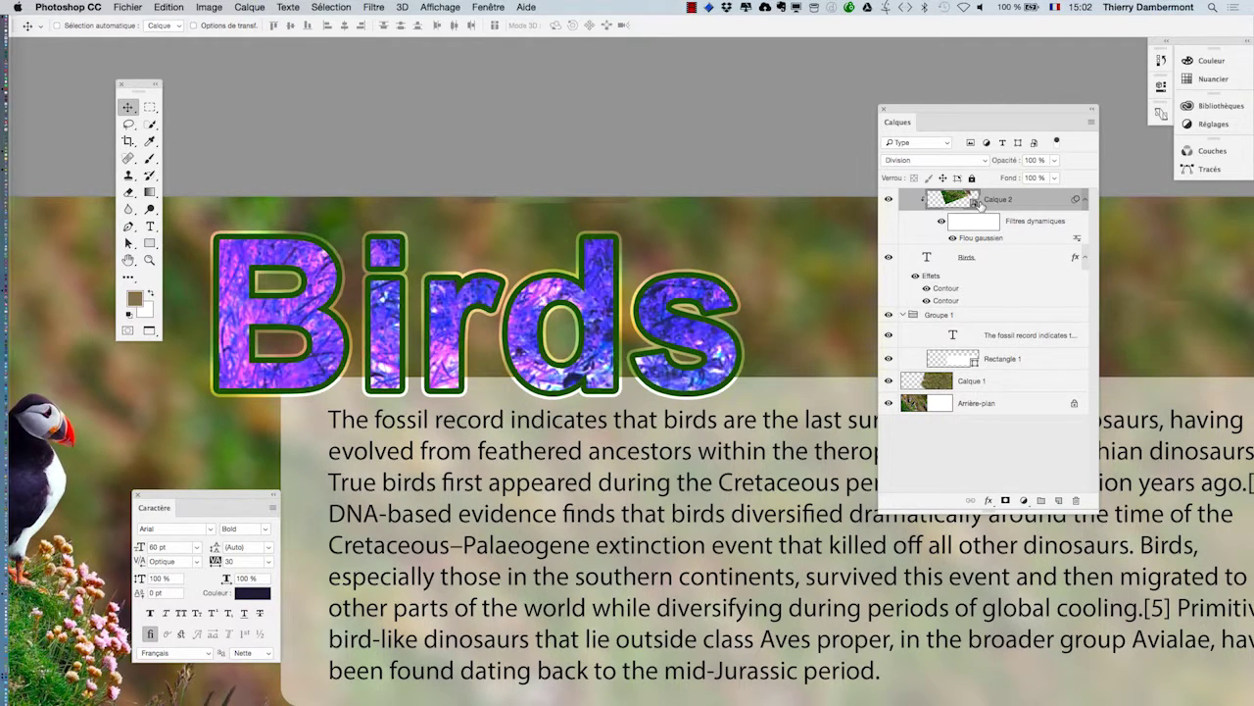
Step: Cycle Calque 2 forward through the blend modes from Division, past Produit, to Couleur plus foncée
key("shift+plus")
key("shift+plus")
key("shift+plus")
key("shift+plus")
key("shift+plus")
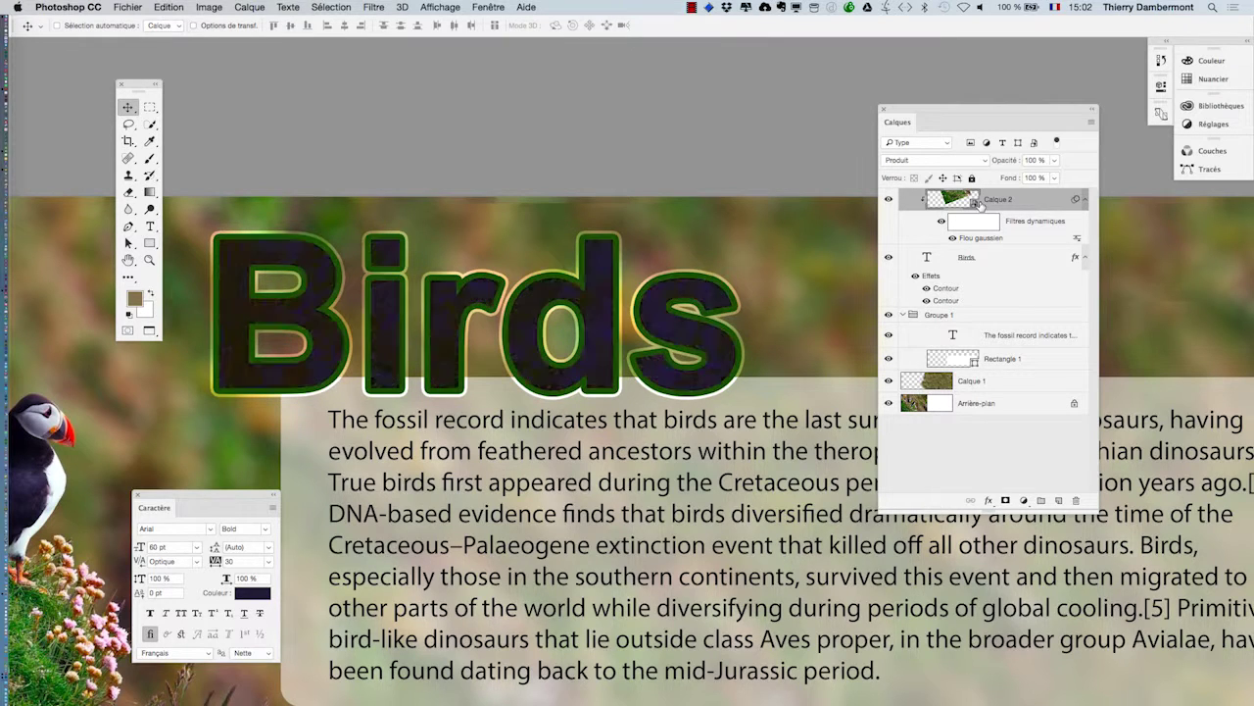
key("shift+plus")
key("shift+plus")
key("shift+plus")
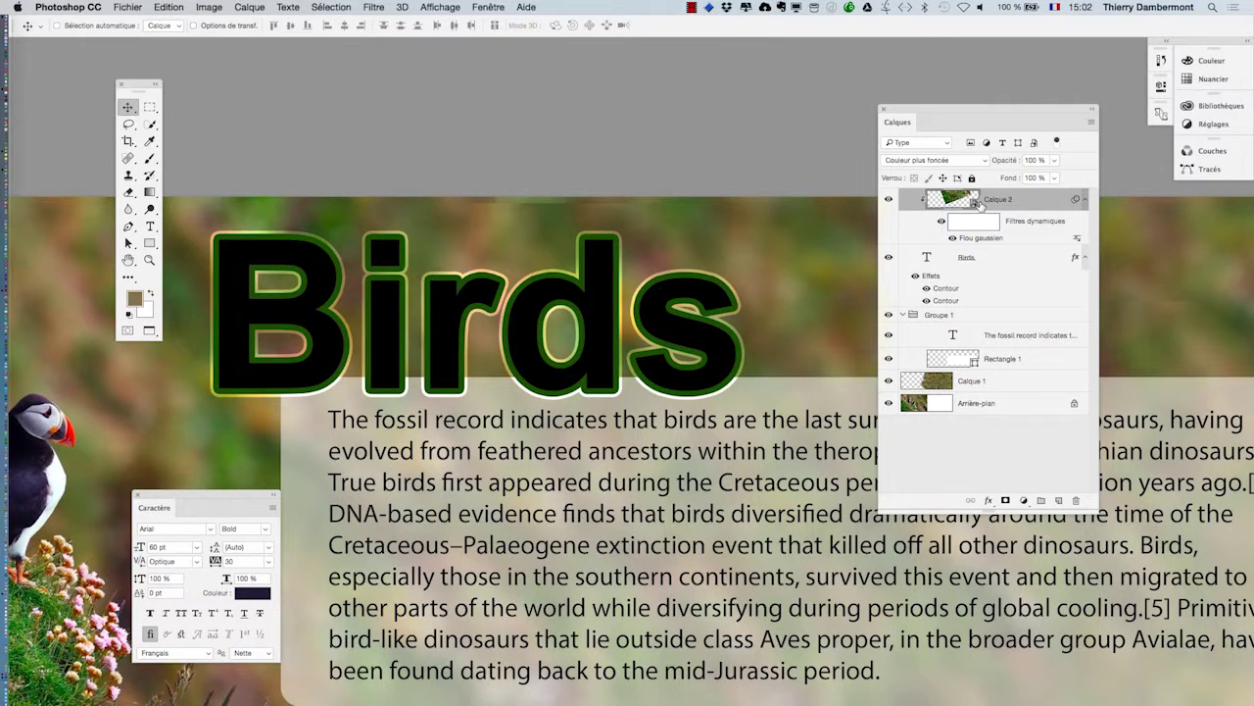
Step: Step Calque 2 back through Normal and Couleur and set its blend mode to Exclusion
key("shift+minus")
key("shift+minus")
key("shift+minus")
key("shift+minus")
key("shift+minus")
key("shift+minus")
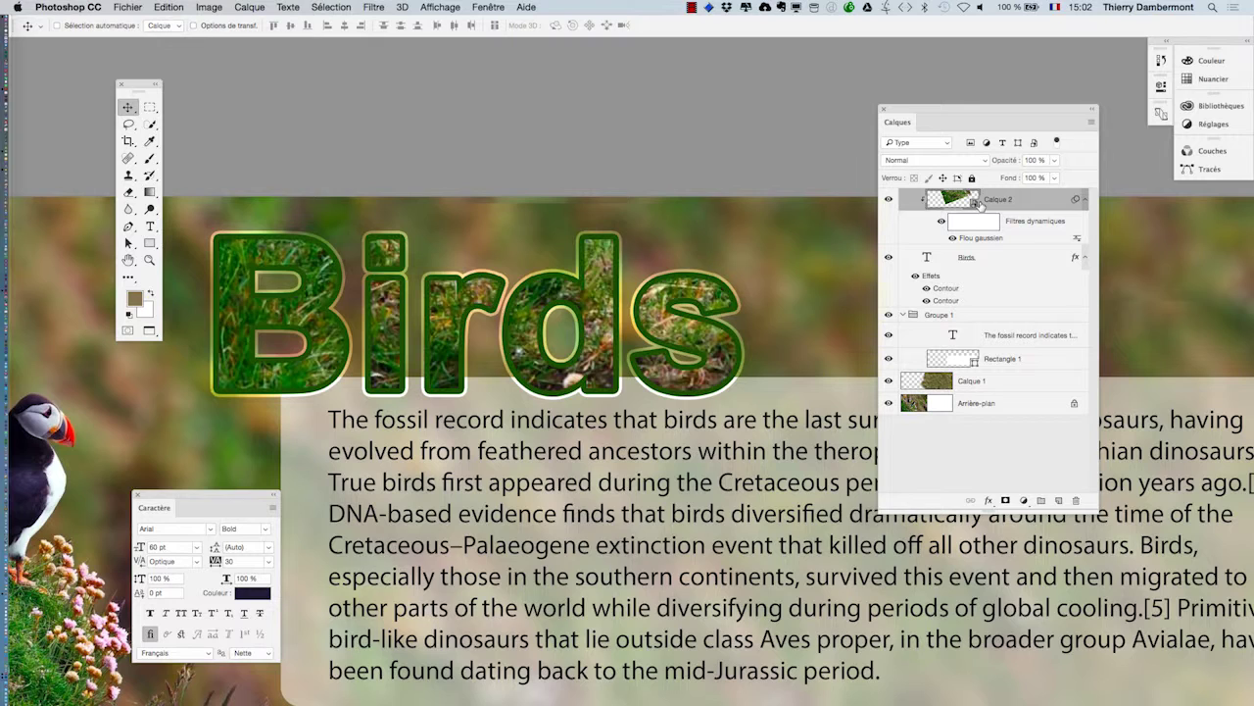
key("shift+minus")
key("shift+minus")
key("shift+minus")
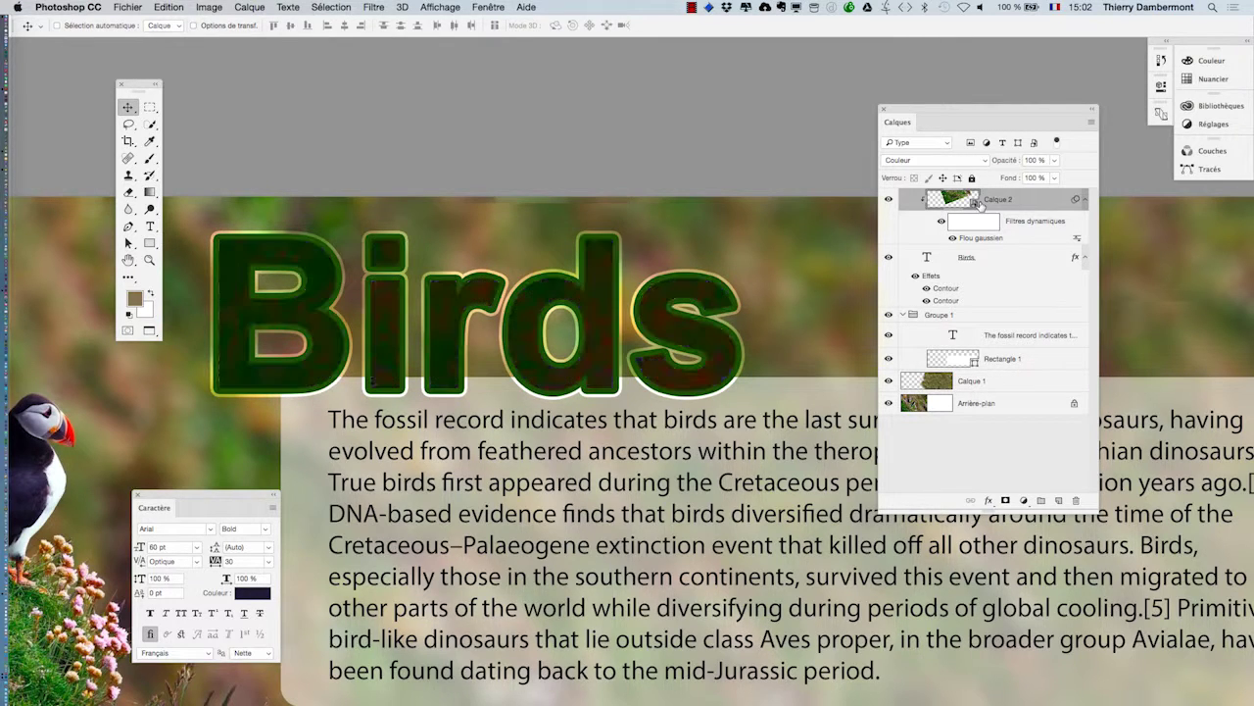
key("shift+minus")
key("shift+minus")
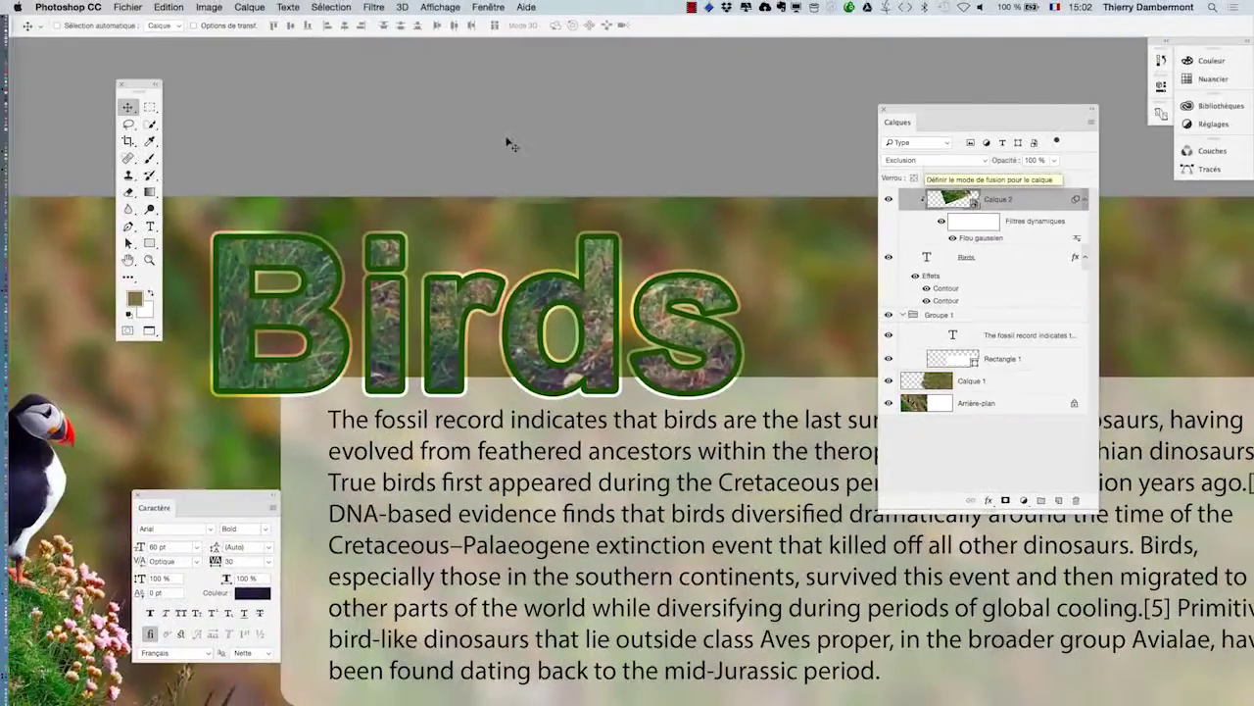
Step: Save the document under a new version number in tampon-nov2016 as a Photoshop file with maximised compatibility
scroll(589, 269, "down", 1)
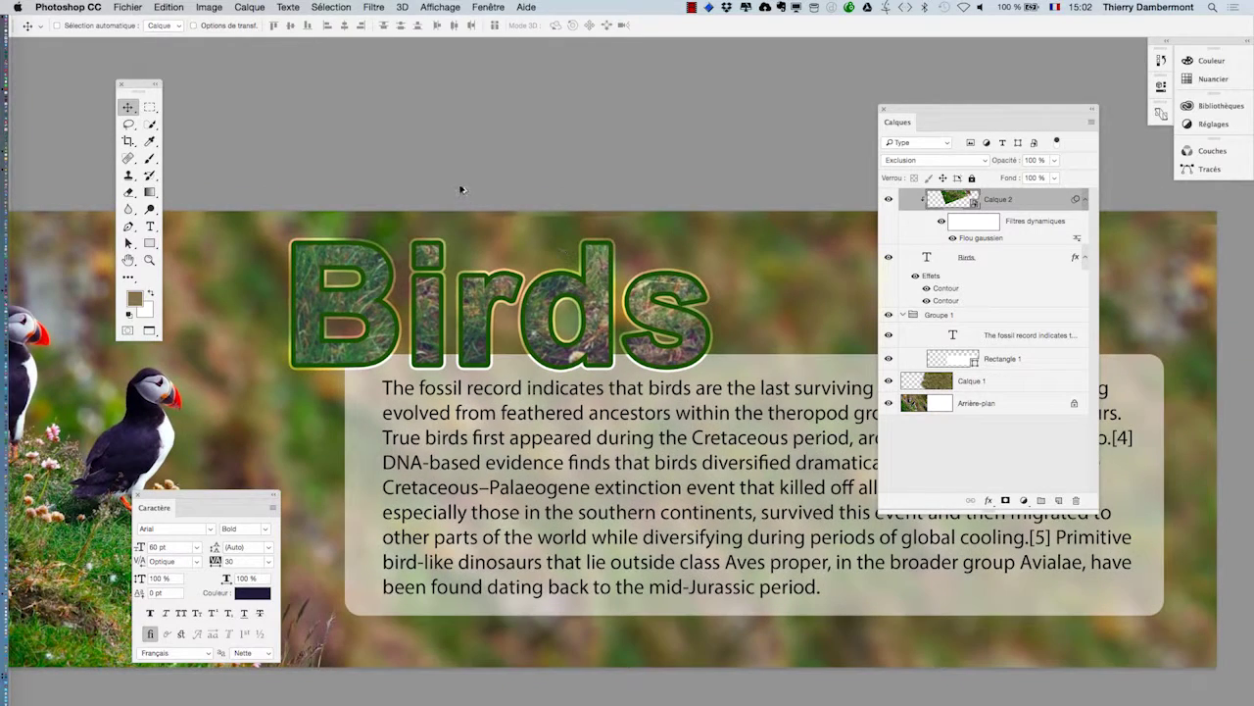
left_click(125, 6)
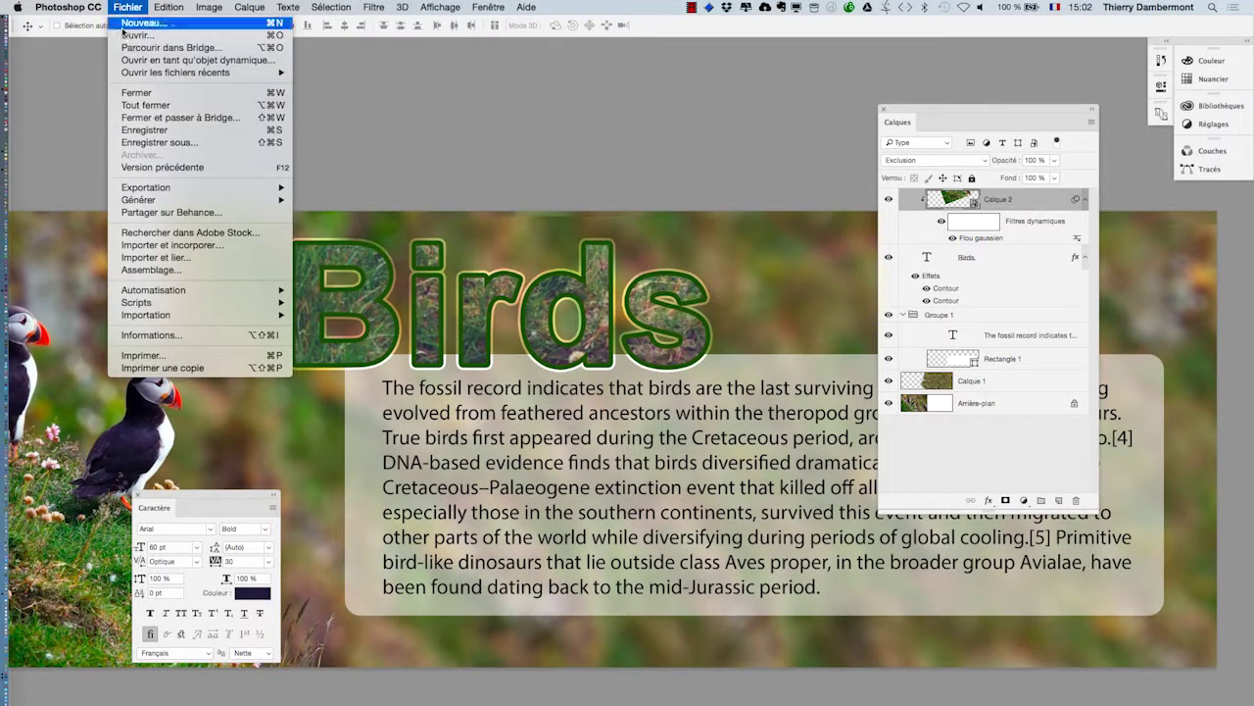
left_click(147, 142)
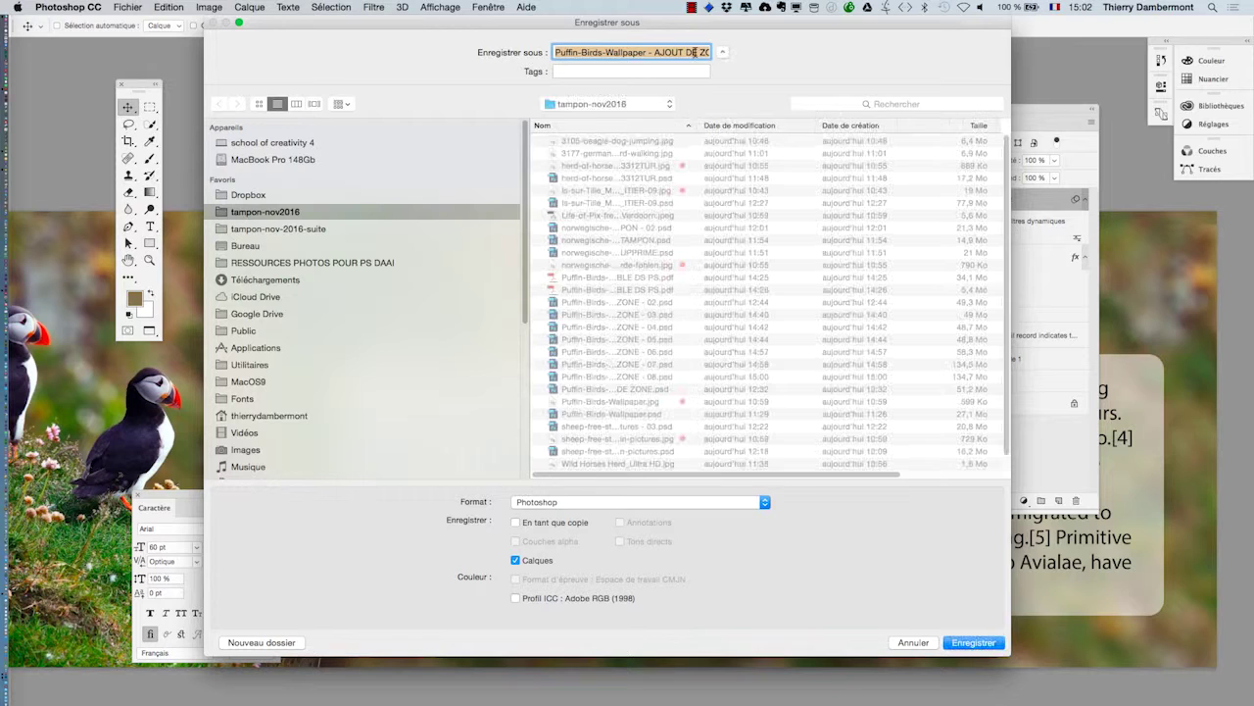
left_click(693, 53)
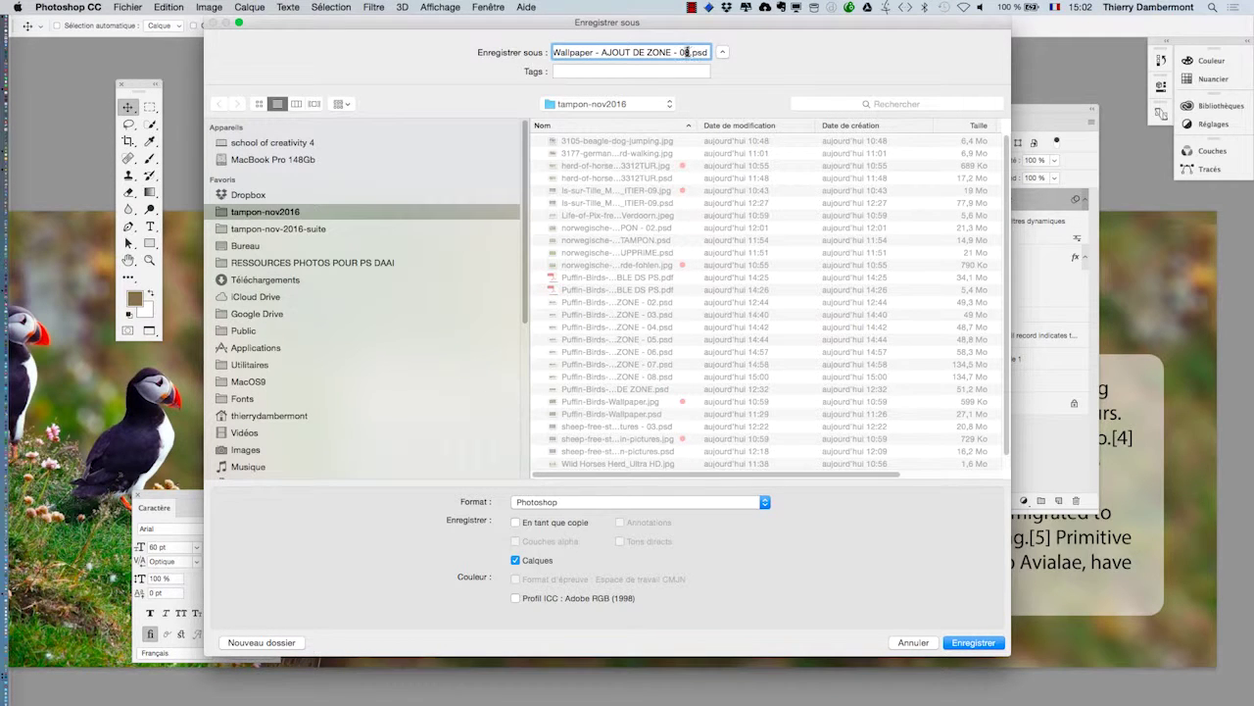
key("Return")
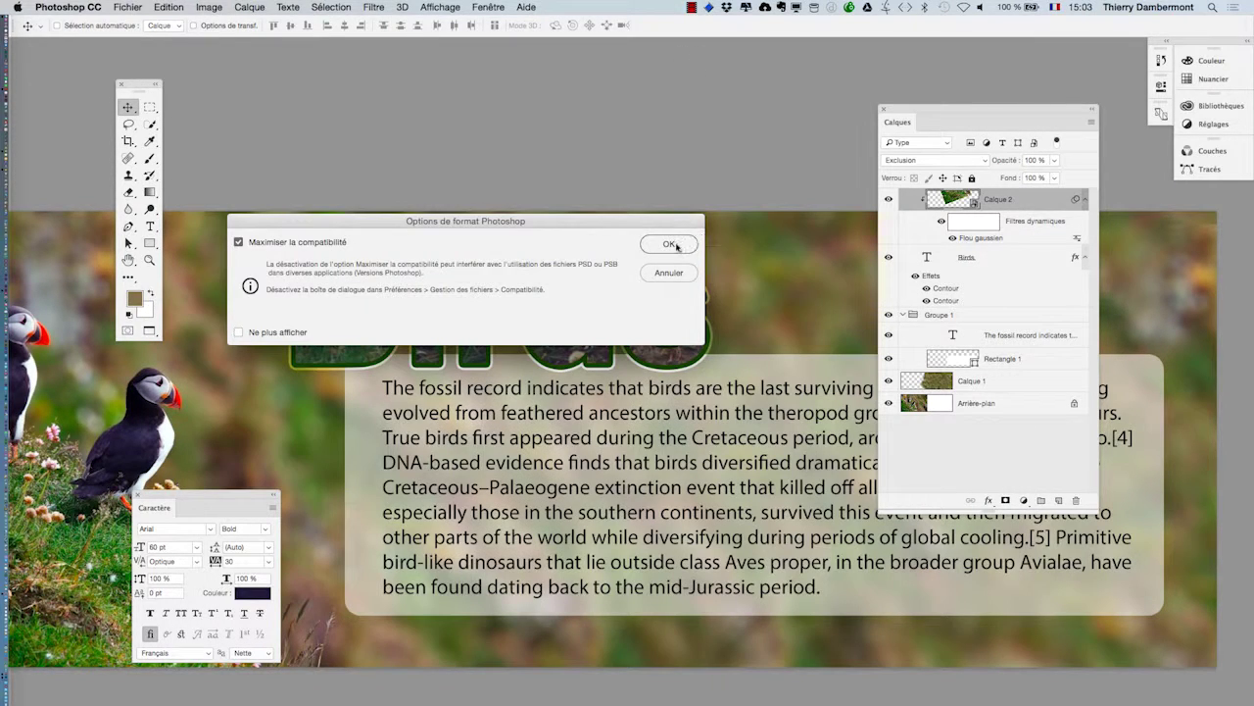
left_click(670, 245)
Step: Move the layers panel away from the title and change the title text from Birds to Birdies
left_click_drag(931, 113, 1016, 105)
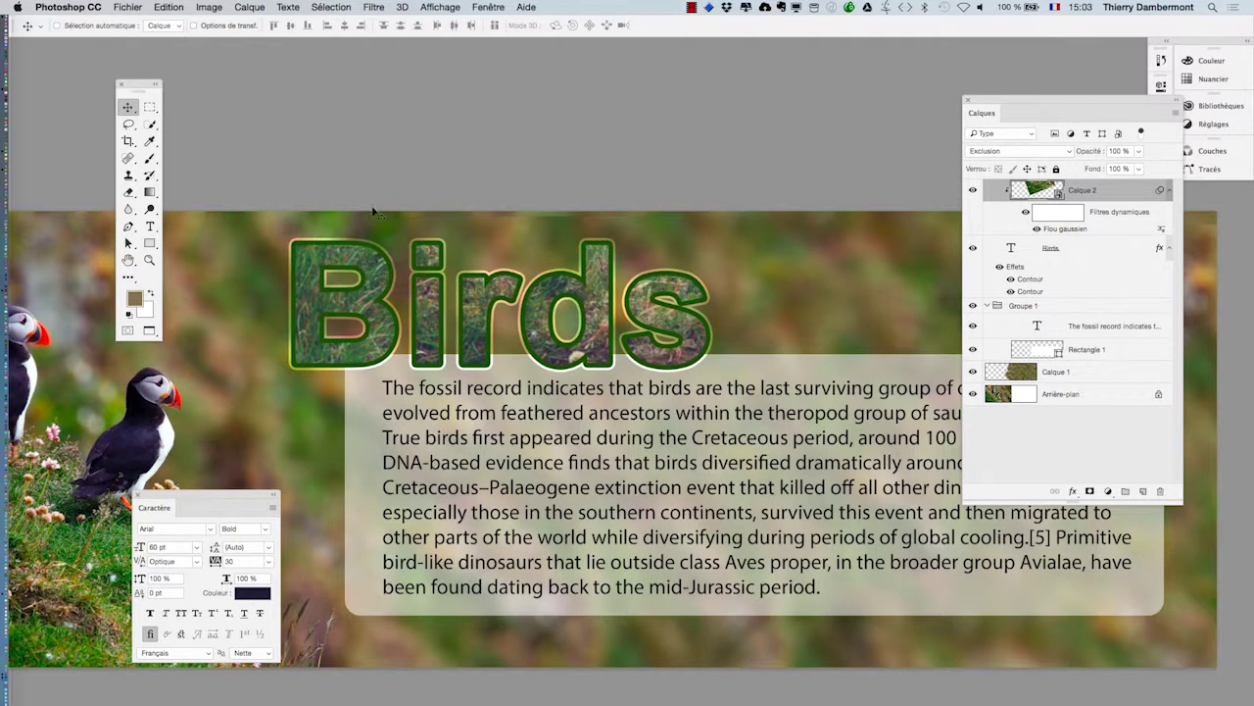
double_click(1011, 248)
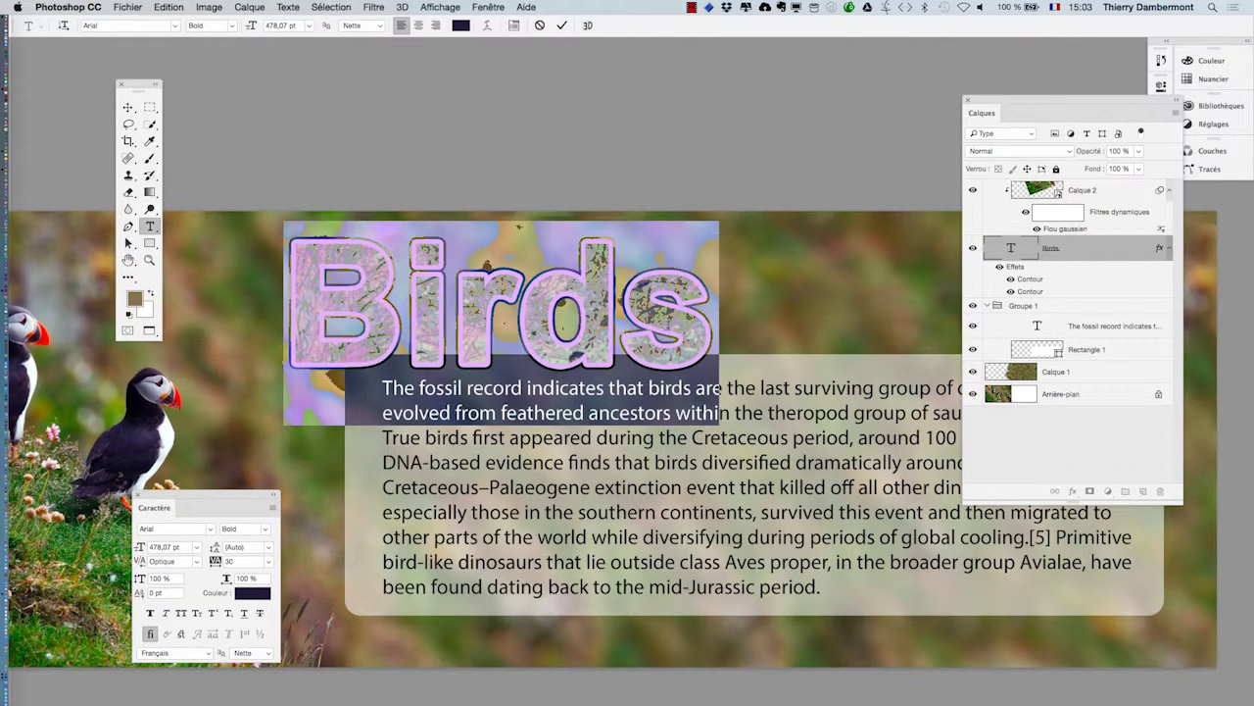
left_click(630, 325)
type("ie")
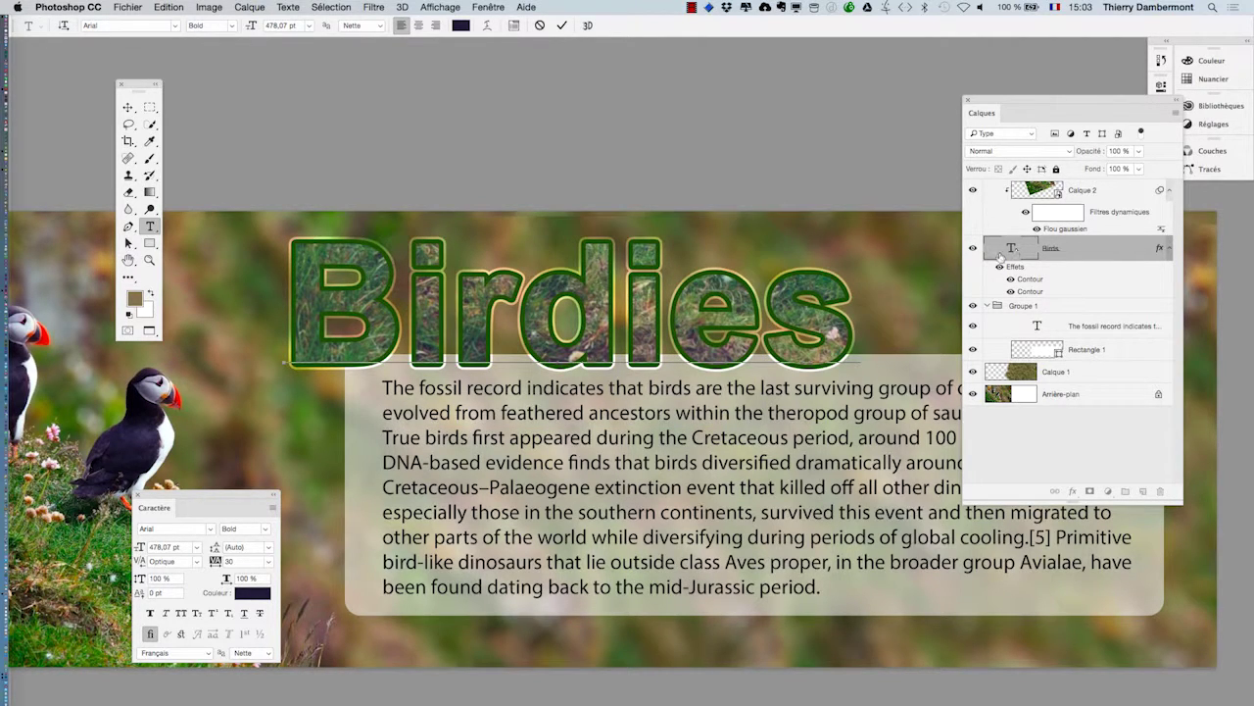
left_click(127, 106)
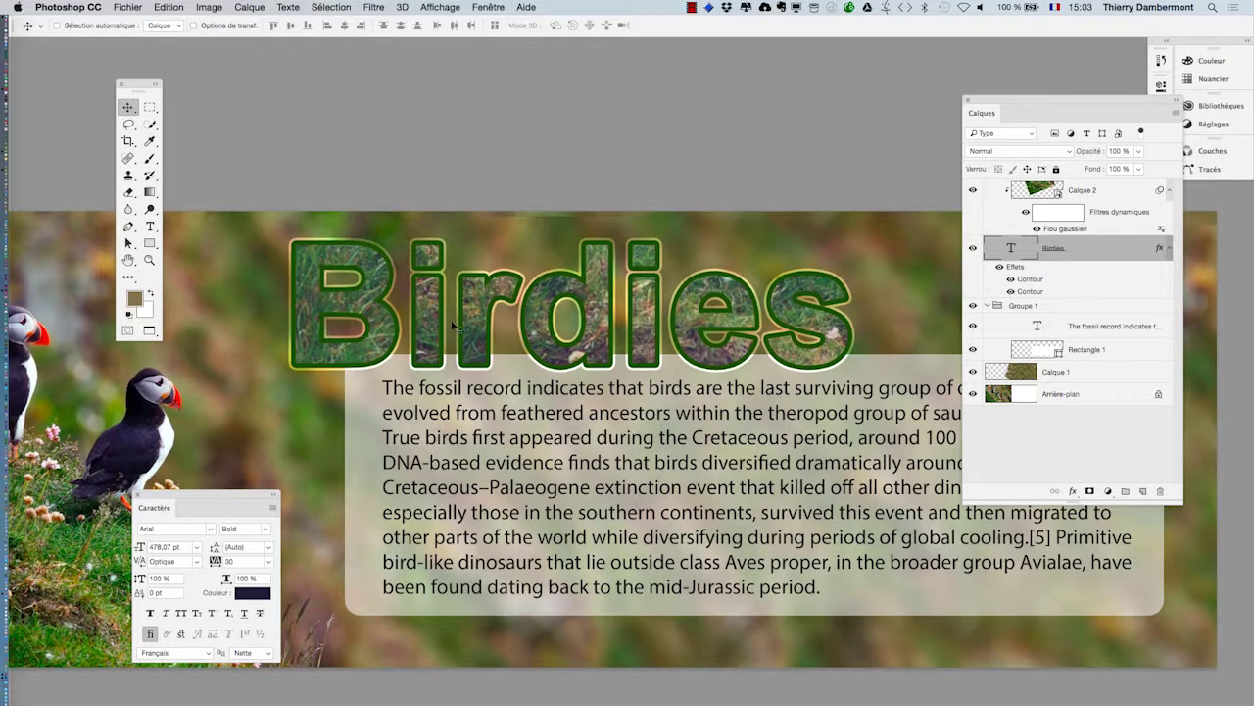
Step: Change the font of the Birdies title to Athelas
left_click(163, 530)
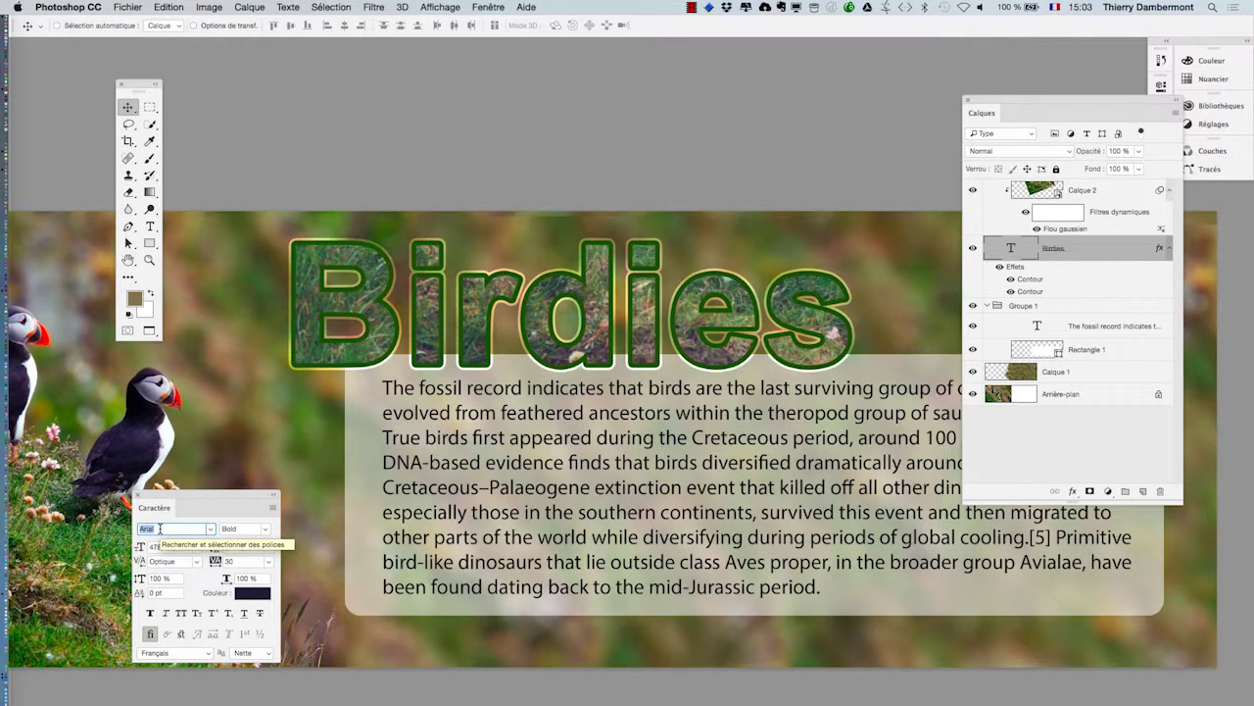
left_click(204, 529)
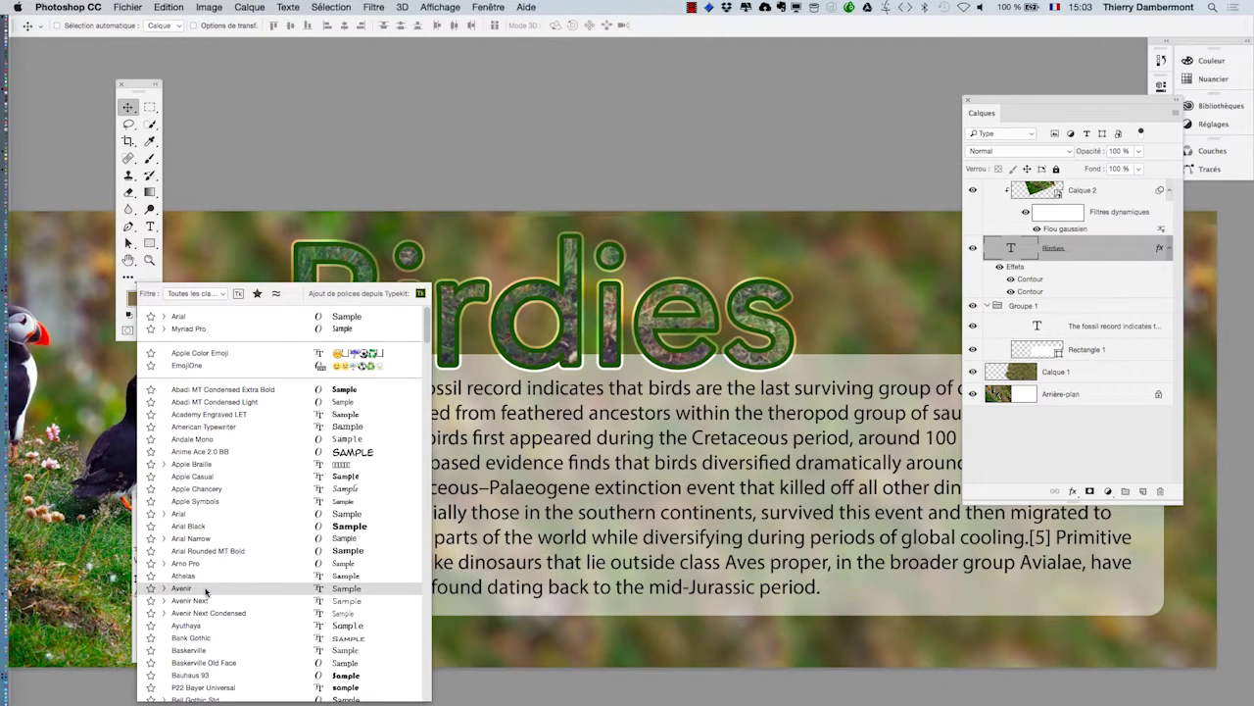
left_click(206, 576)
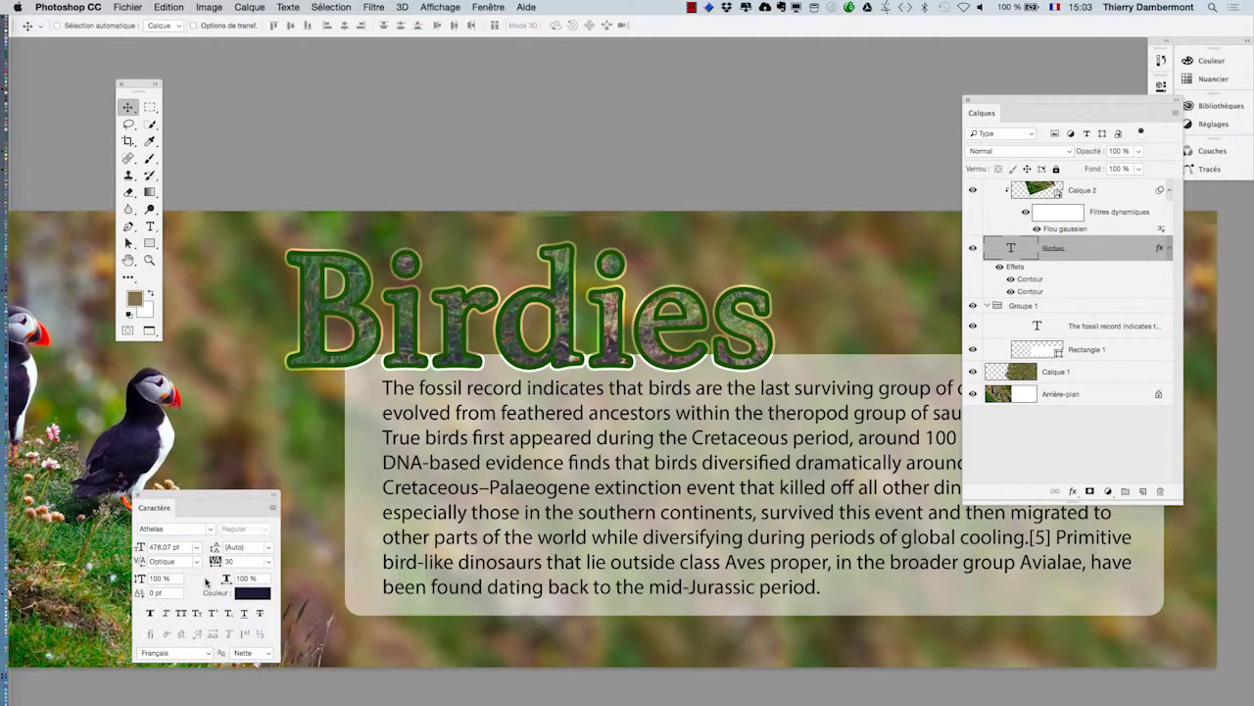
Step: Toggle the visibility of Calque 2 off and on to compare the title's fill, and select that layer
scroll(596, 334, "down", 3)
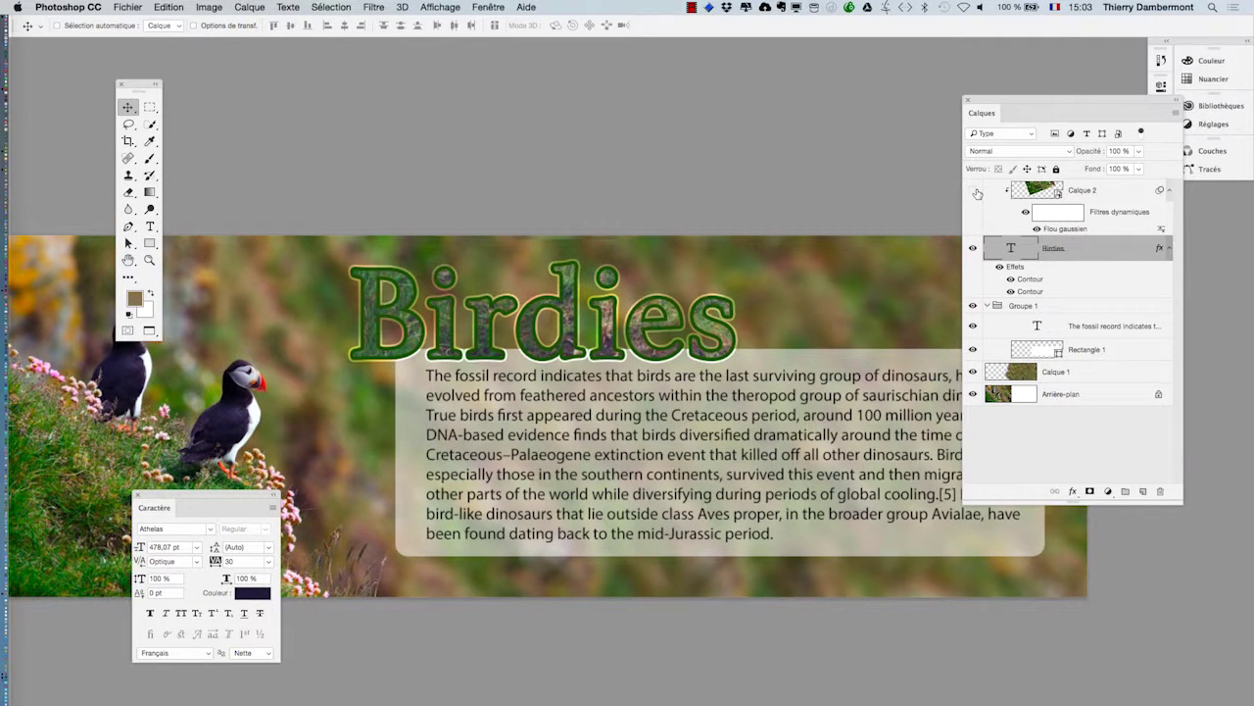
left_click(974, 191)
left_click(977, 193)
left_click(1026, 201)
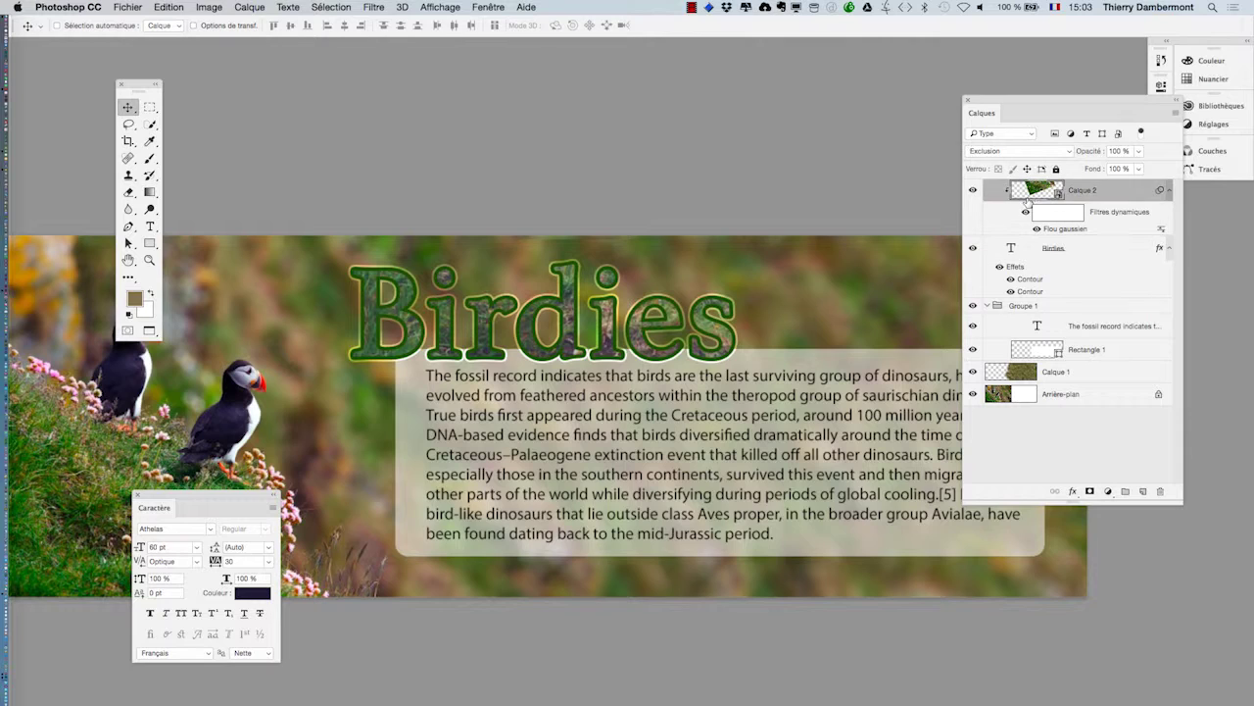